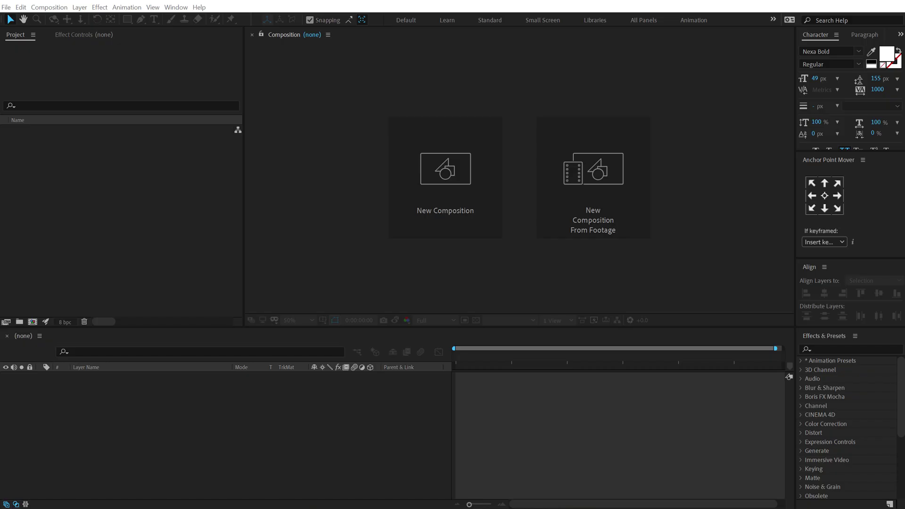
Create a composition named Render with a width of 1920 px and the 16:9 aspect ratio locked
{"action": "left_click", "coordinate": [458, 190]}
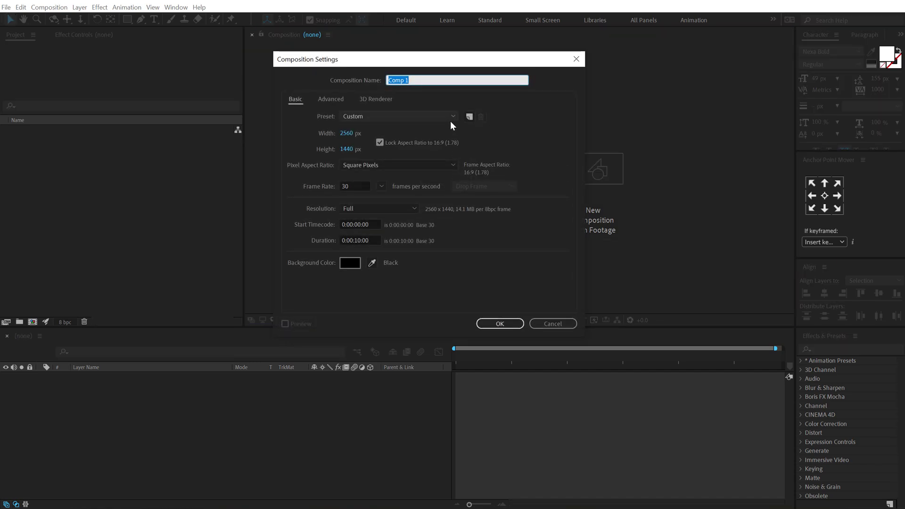
{"action": "type", "text": "Render"}
{"action": "left_click", "coordinate": [348, 132]}
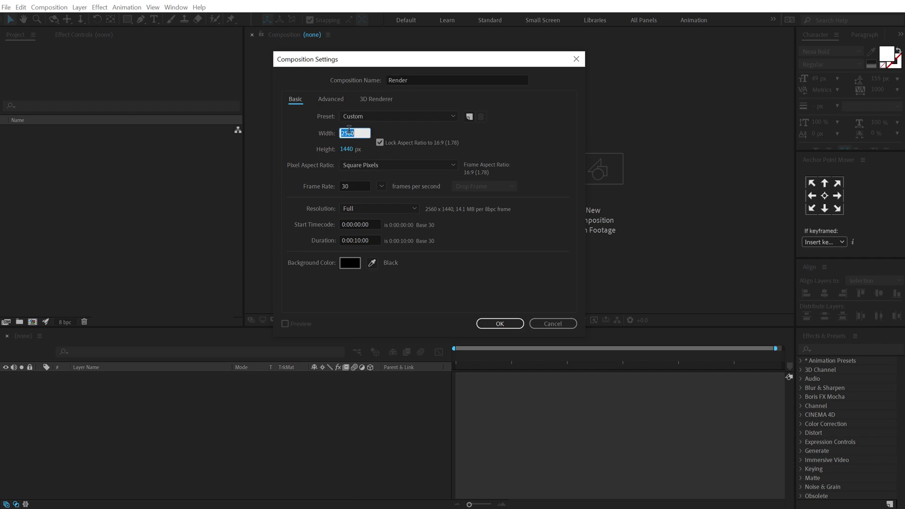
{"action": "type", "text": "1920"}
{"action": "left_click", "coordinate": [485, 324]}
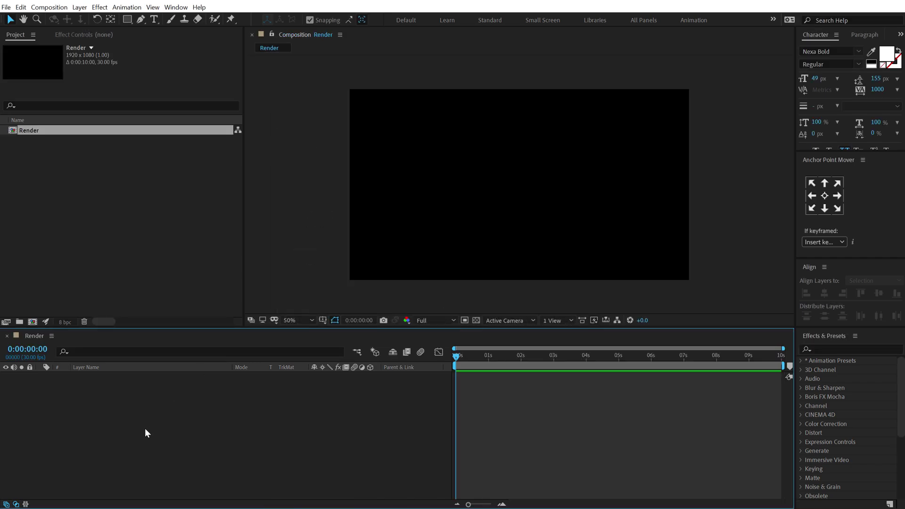
Add a solid named Fractals and apply the Fractal Noise effect to it
{"action": "key", "text": "ctrl+y"}
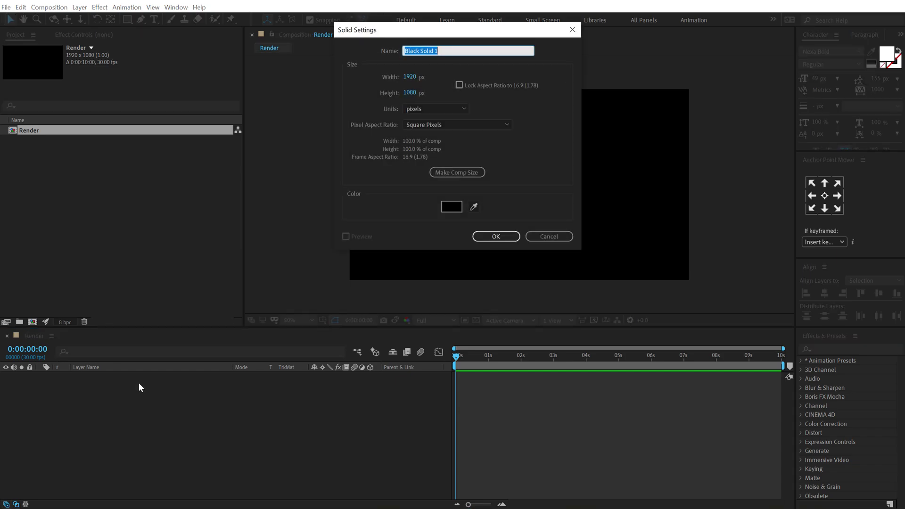
{"action": "key", "text": "BackSpace"}
{"action": "type", "text": "Fractals"}
{"action": "key", "text": "Return"}
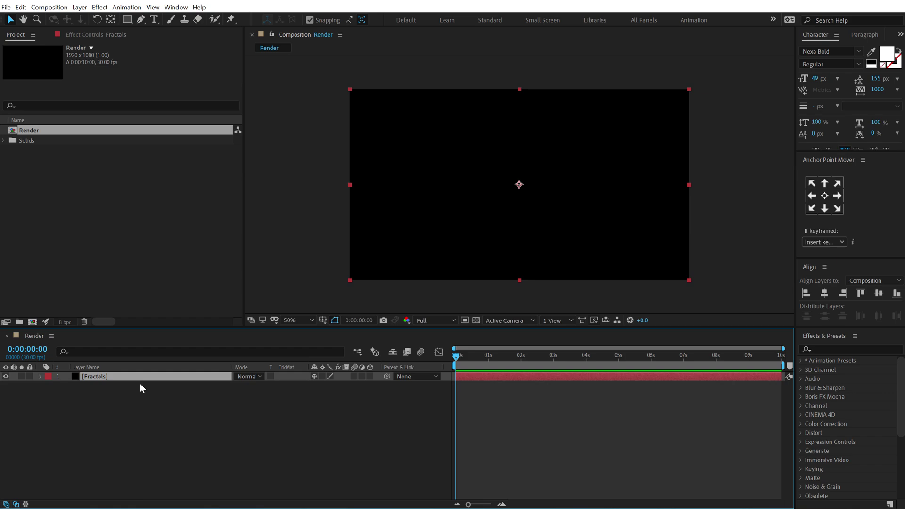
{"action": "left_click", "coordinate": [820, 349]}
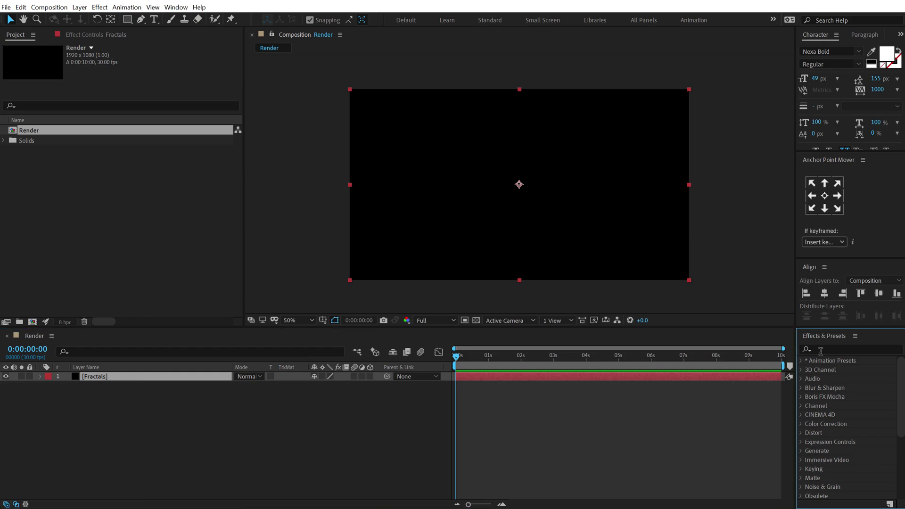
{"action": "type", "text": "frac"}
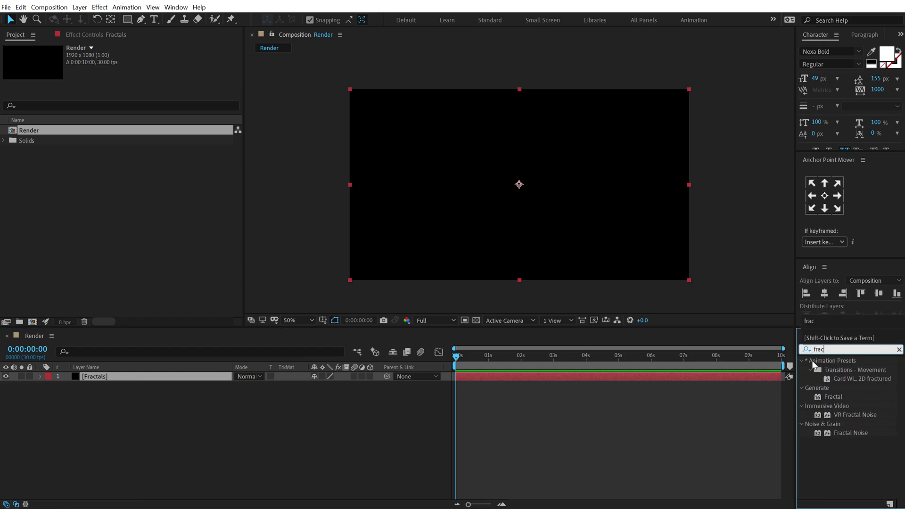
{"action": "double_click", "coordinate": [841, 431]}
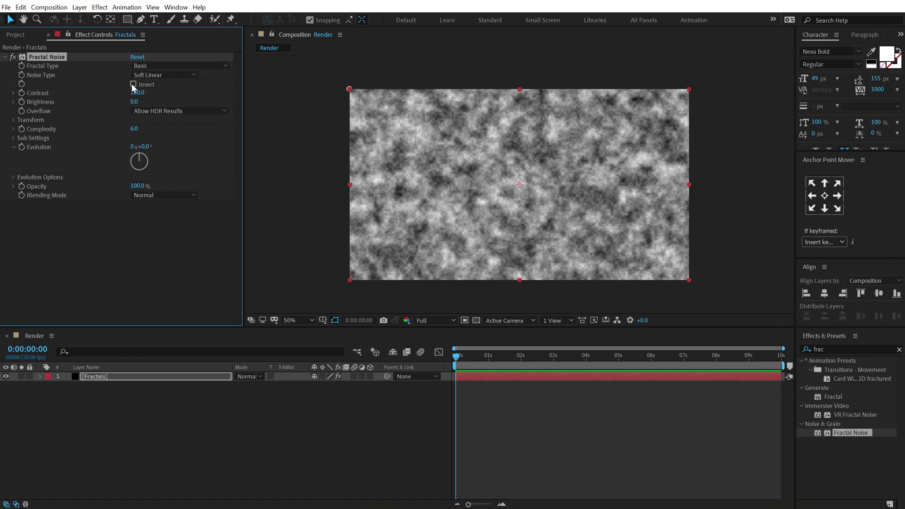
Set the Fractal Noise type to Block and its Complexity to 1
{"action": "left_click", "coordinate": [185, 73]}
{"action": "left_click", "coordinate": [156, 83]}
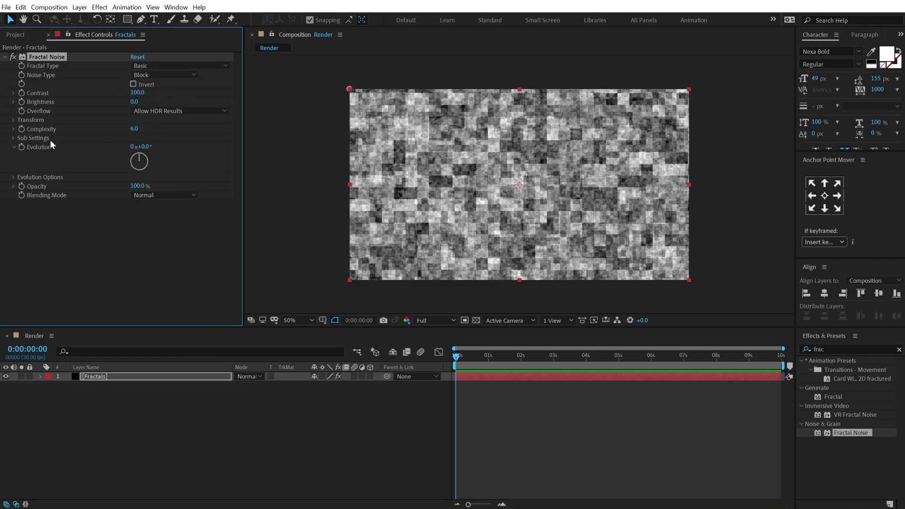
{"action": "left_click_drag", "start_coordinate": [133, 131], "coordinate": [120, 131]}
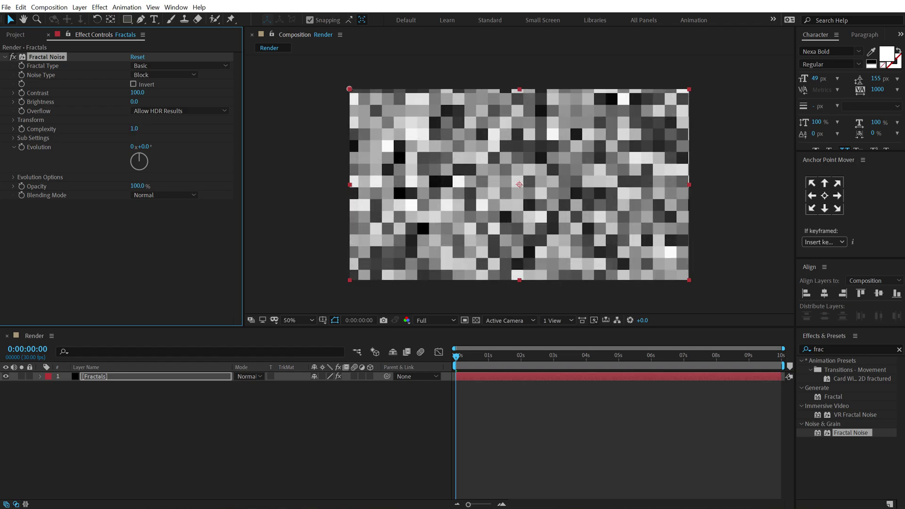
Turn off uniform scaling for the noise and set Scale Width to 157 and Scale Height to 141
{"action": "left_click", "coordinate": [13, 120]}
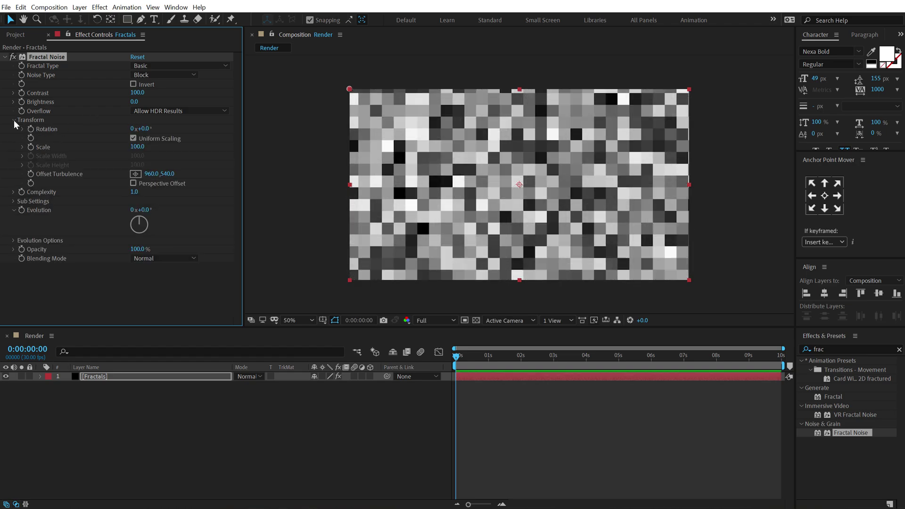
{"action": "left_click", "coordinate": [133, 139]}
{"action": "left_click_drag", "start_coordinate": [140, 158], "coordinate": [186, 155]}
{"action": "left_click_drag", "start_coordinate": [139, 178], "coordinate": [124, 156]}
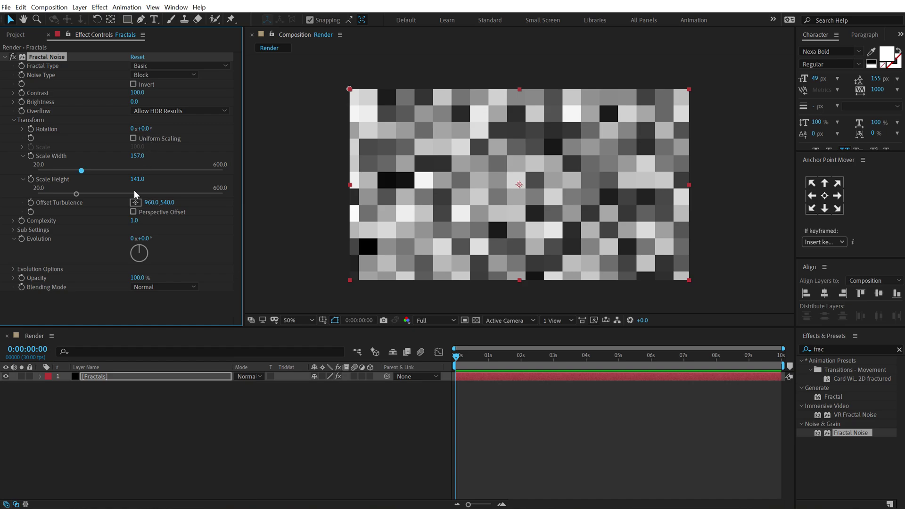
Fit whole blocks to the frame edges with Offset Turbulence 1030, 563, Scale Width 162 and Scale Height 149
{"action": "left_click_drag", "start_coordinate": [145, 202], "coordinate": [192, 201]}
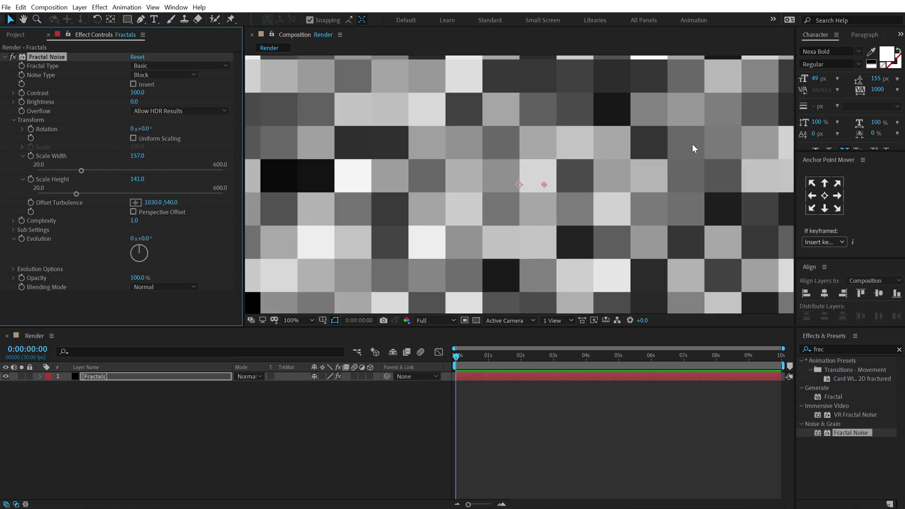
{"action": "key", "text": "period"}
{"action": "scroll", "coordinate": [671, 165], "scroll_direction": "down", "scroll_amount": 2}
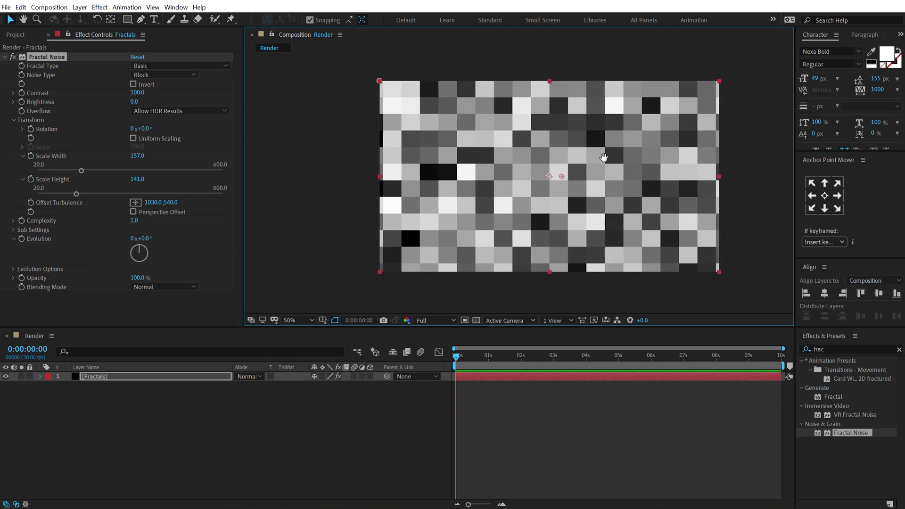
{"action": "key", "text": "v"}
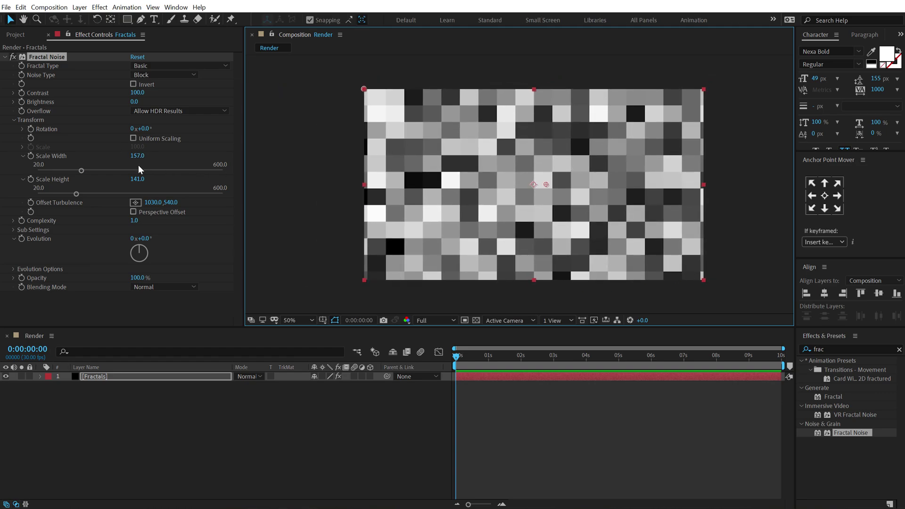
{"action": "left_click_drag", "start_coordinate": [137, 181], "coordinate": [134, 180]}
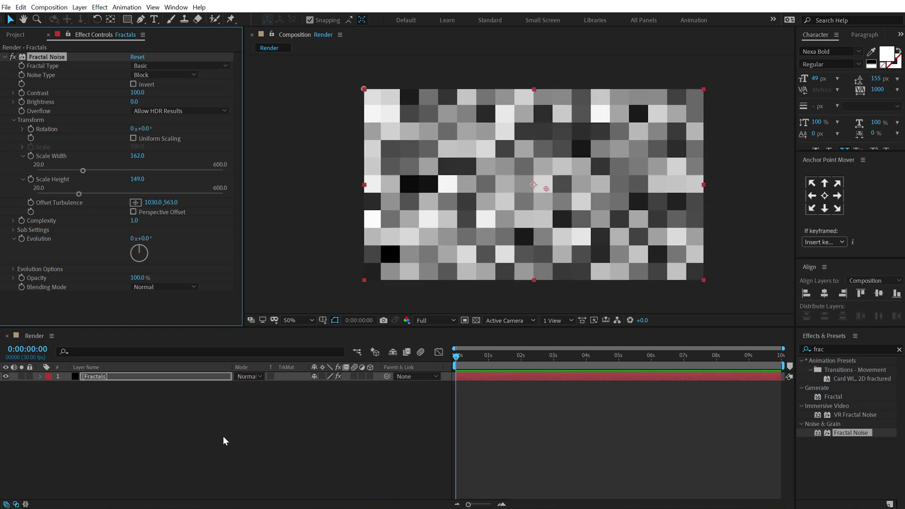
{"action": "left_click", "coordinate": [222, 437]}
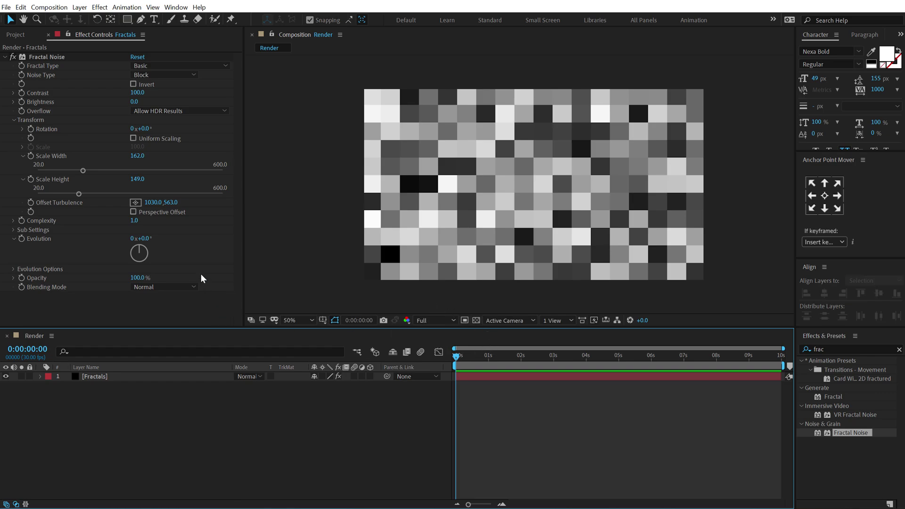
Keyframe the noise Evolution from 0 at the start to 4 revolutions at 0:00:09:29
{"action": "left_click", "coordinate": [24, 238]}
{"action": "left_click_drag", "start_coordinate": [504, 357], "coordinate": [799, 360]}
{"action": "left_click", "coordinate": [133, 239]}
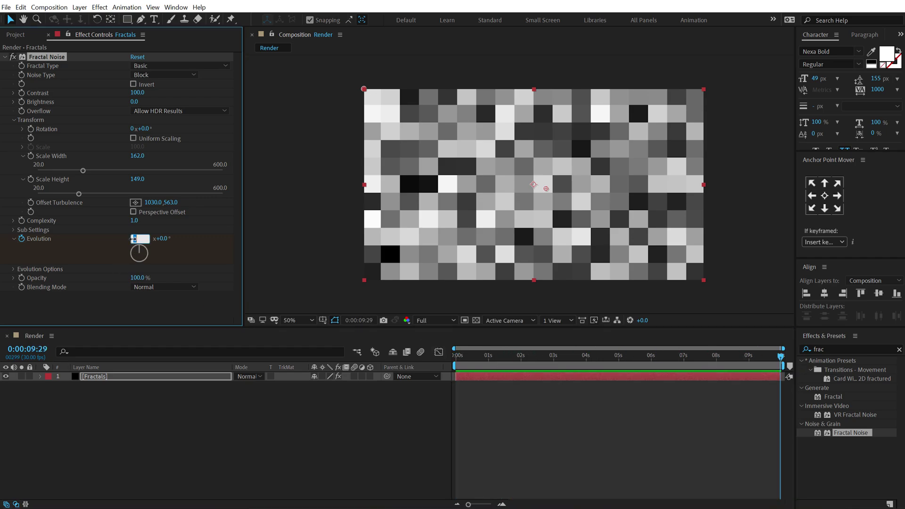
{"action": "type", "text": "4"}
{"action": "left_click", "coordinate": [127, 302]}
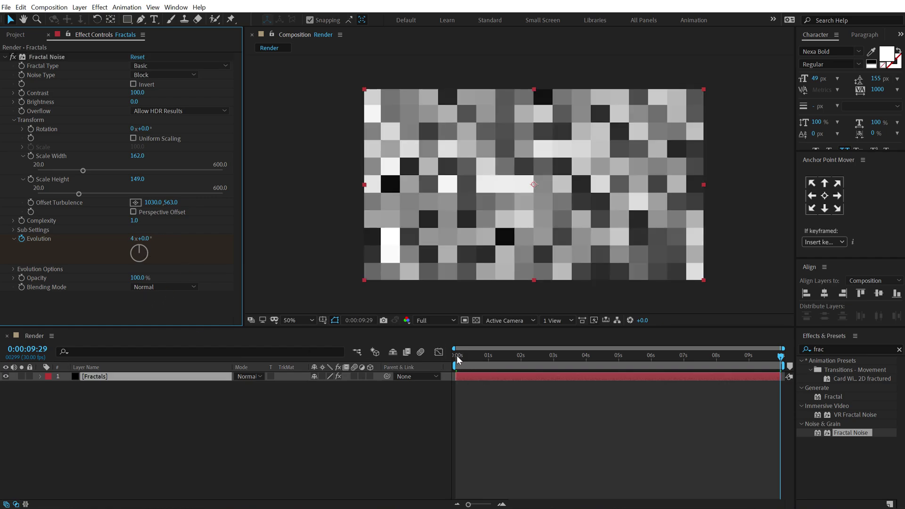
Scrub through the Evolution animation to 0:00:04:16 and lower the Fractal Noise opacity to 11%
{"action": "left_click_drag", "start_coordinate": [457, 356], "coordinate": [604, 361]}
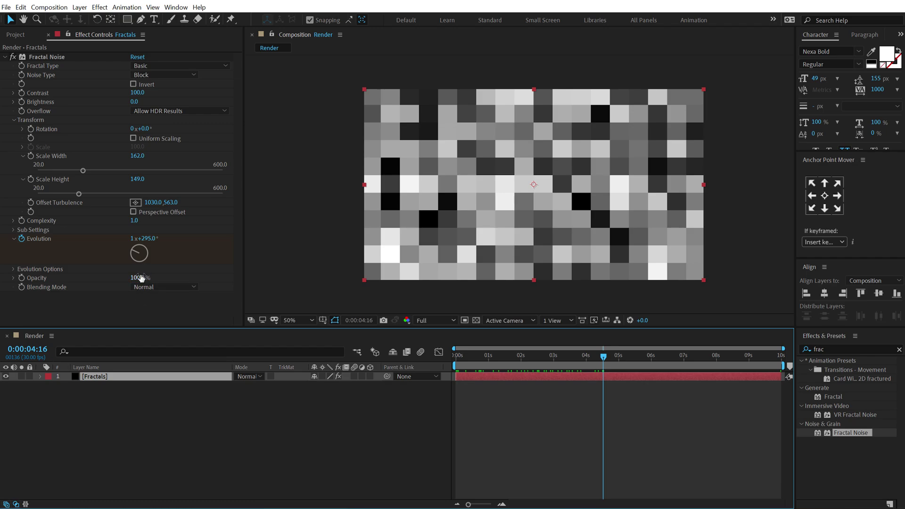
{"action": "left_click_drag", "start_coordinate": [140, 278], "coordinate": [78, 284]}
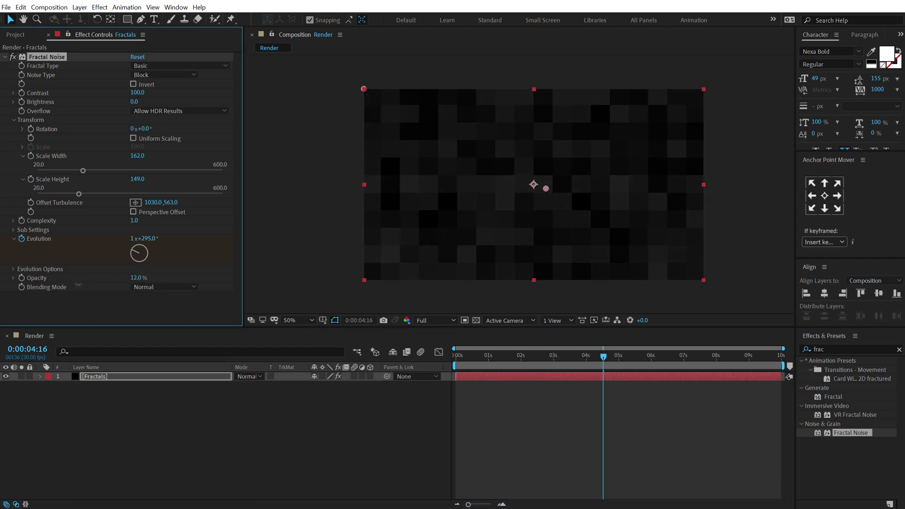
{"action": "left_click", "coordinate": [139, 397]}
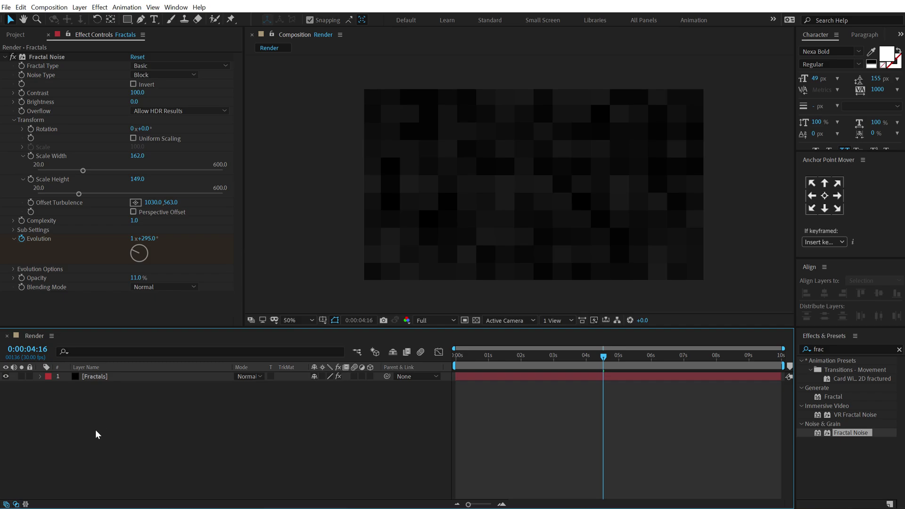
Add a solid named Grid above Fractals and apply the Grid effect to it
{"action": "key", "text": "ctrl+y"}
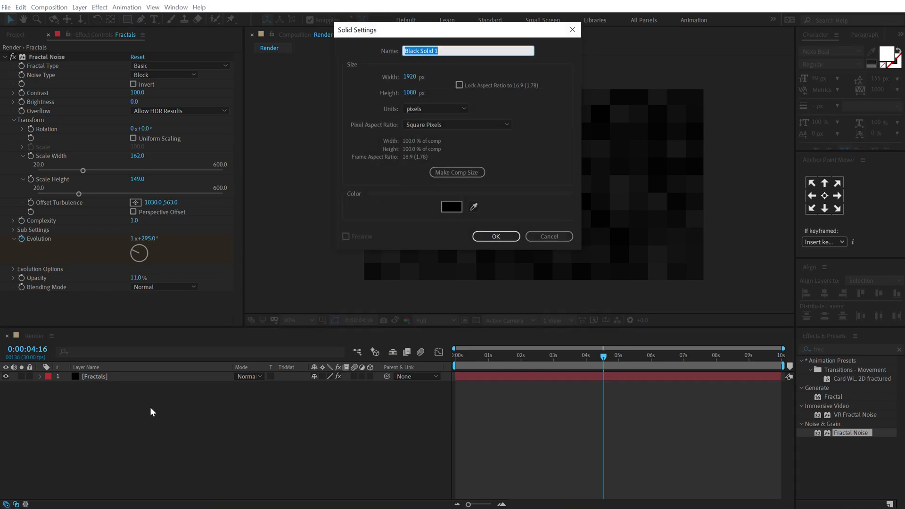
{"action": "type", "text": "Grid"}
{"action": "key", "text": "Return"}
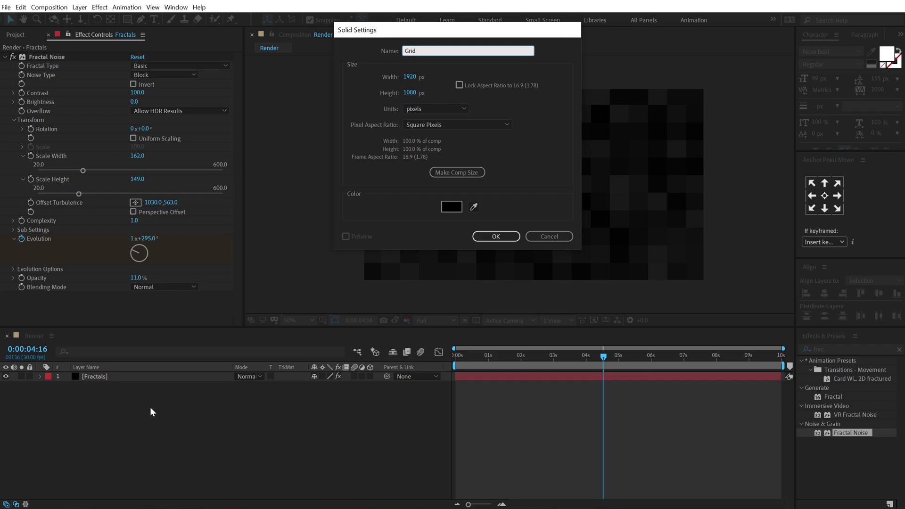
{"action": "left_click", "coordinate": [834, 349]}
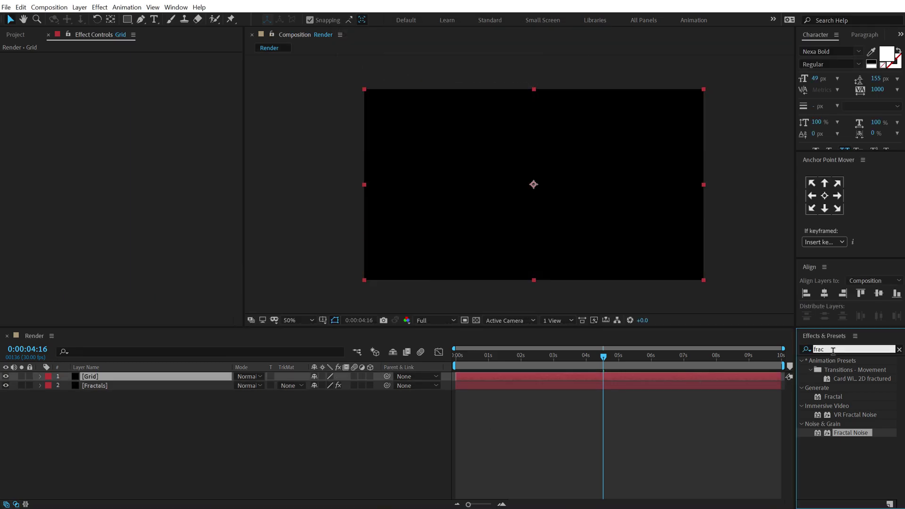
{"action": "type", "text": "grid"}
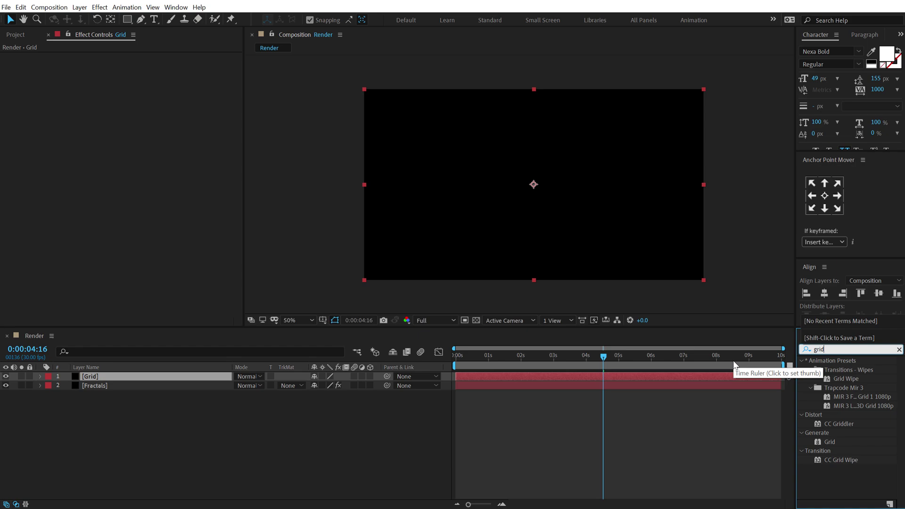
{"action": "double_click", "coordinate": [829, 441]}
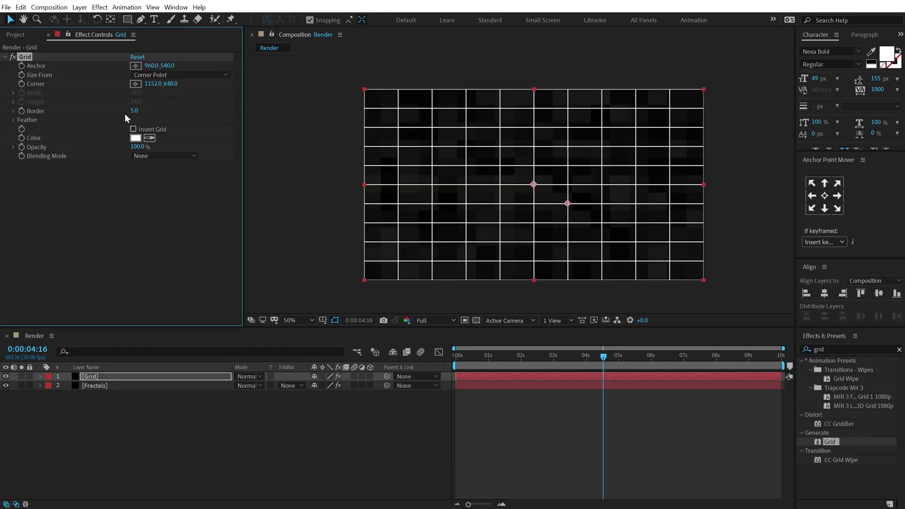
Set the Grid effect's border to 1
{"action": "left_click", "coordinate": [134, 111]}
{"action": "type", "text": "1"}
{"action": "key", "text": "Return"}
Align the grid lines with the noise blocks by moving the anchor to about 960, 487.5 and the corner to about 1067, 587.5
{"action": "key", "text": "period"}
{"action": "key", "text": "period"}
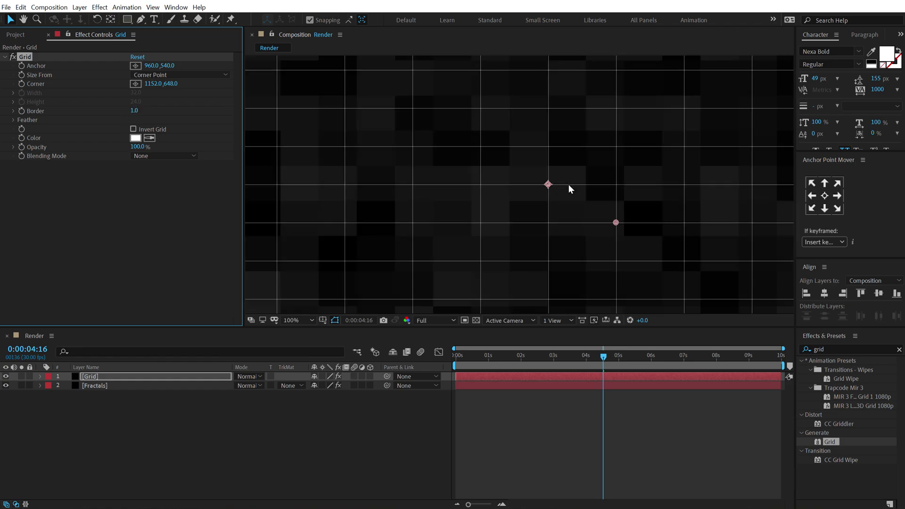
{"action": "left_click_drag", "start_coordinate": [614, 183], "coordinate": [457, 168]}
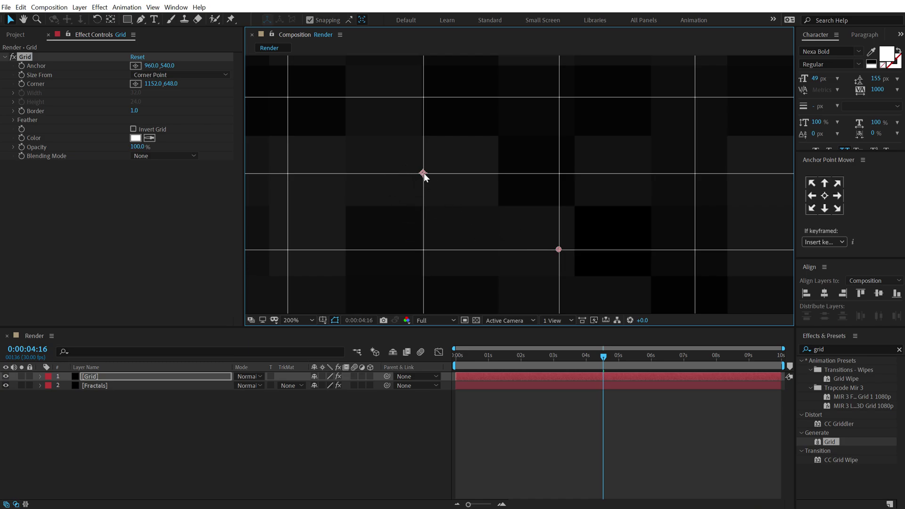
{"action": "left_click_drag", "start_coordinate": [423, 174], "coordinate": [424, 137]}
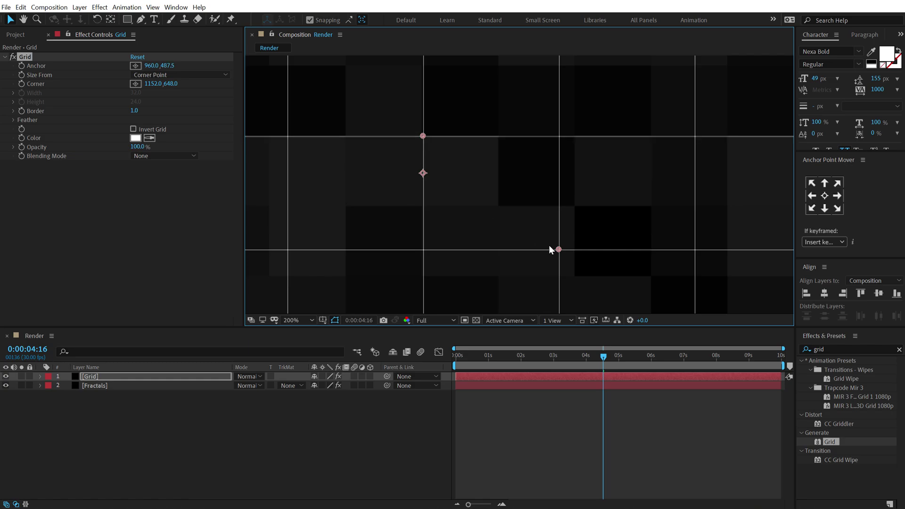
{"action": "left_click_drag", "start_coordinate": [558, 249], "coordinate": [498, 207]}
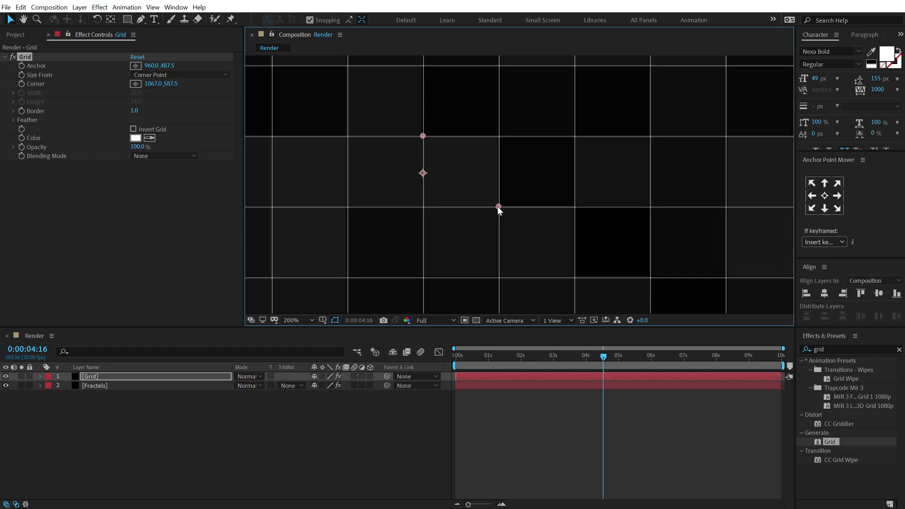
Set the Fractal Noise opacity on the Fractals layer to 100% and select the Grid effect on the Grid layer
{"action": "left_click", "coordinate": [111, 385]}
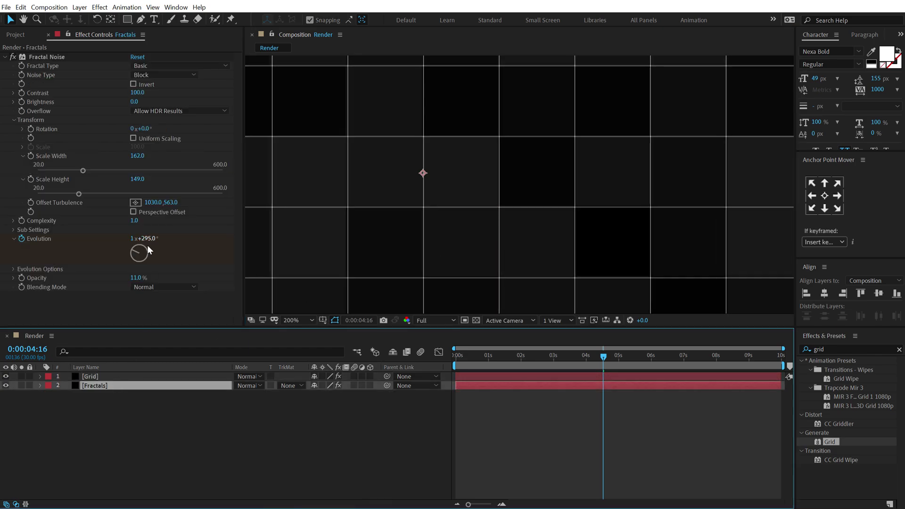
{"action": "left_click_drag", "start_coordinate": [136, 278], "coordinate": [193, 273]}
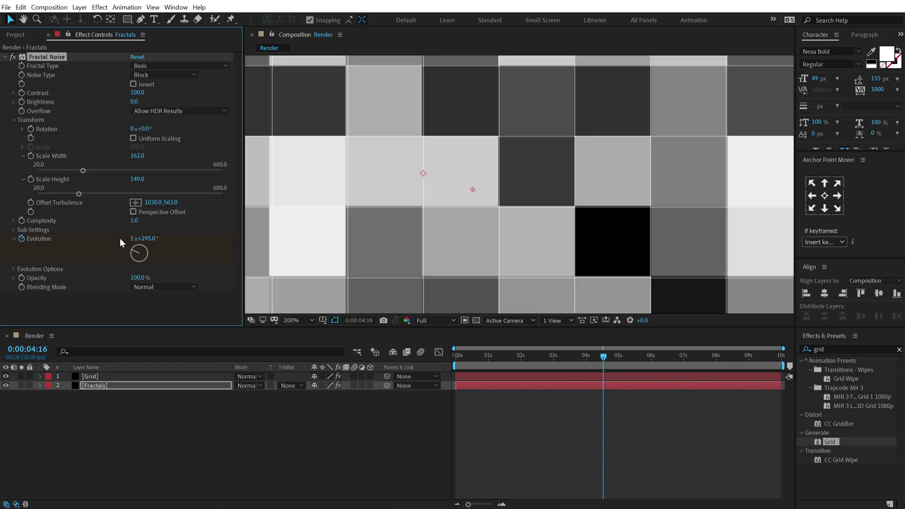
{"action": "left_click", "coordinate": [95, 376]}
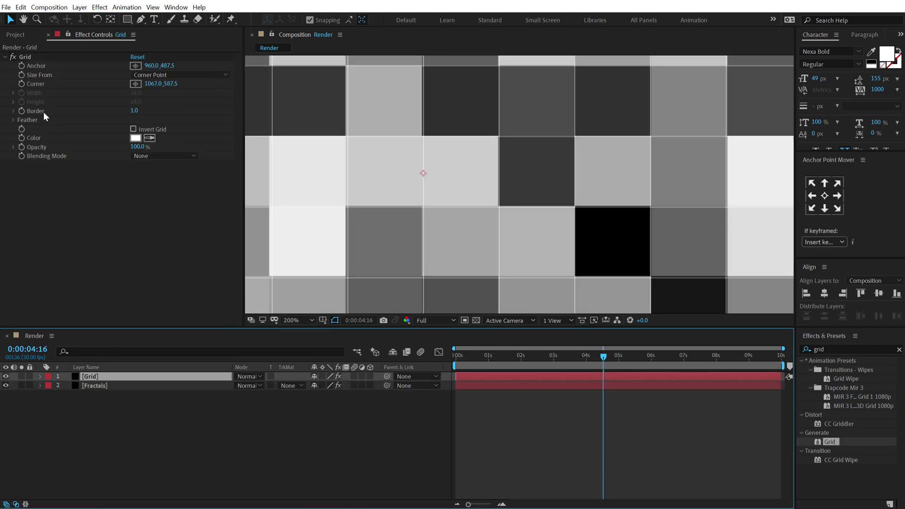
{"action": "left_click", "coordinate": [33, 57]}
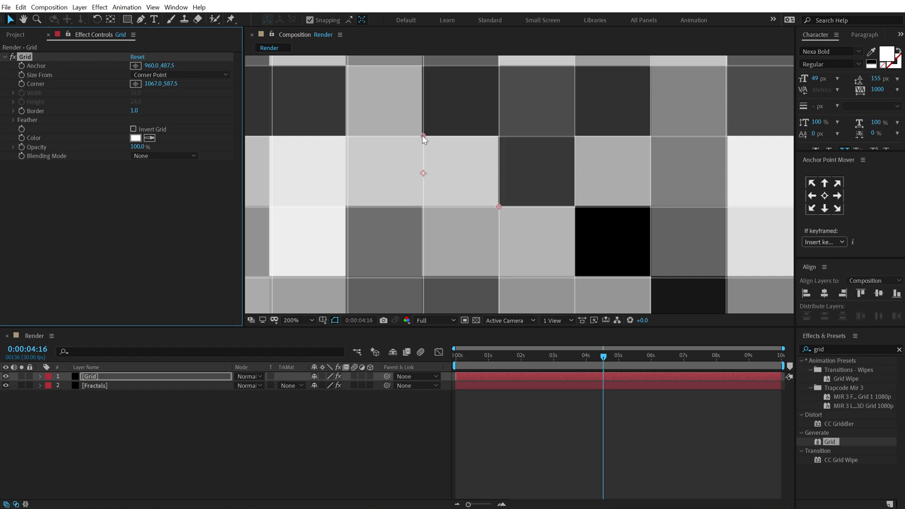
Fine-tune the Grid effect's alignment to the noise blocks with anchor 958.5, 487.5 and corner 1066.5, 585.0
{"action": "left_click_drag", "start_coordinate": [423, 136], "coordinate": [422, 136]}
{"action": "key", "text": "comma"}
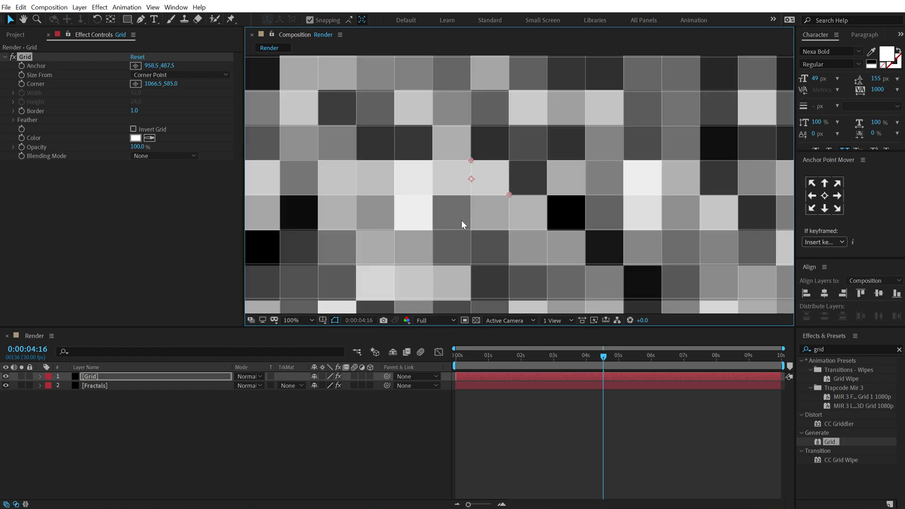
Set the Fractal Noise opacity on the Fractals layer to 4%
{"action": "left_click", "coordinate": [97, 385]}
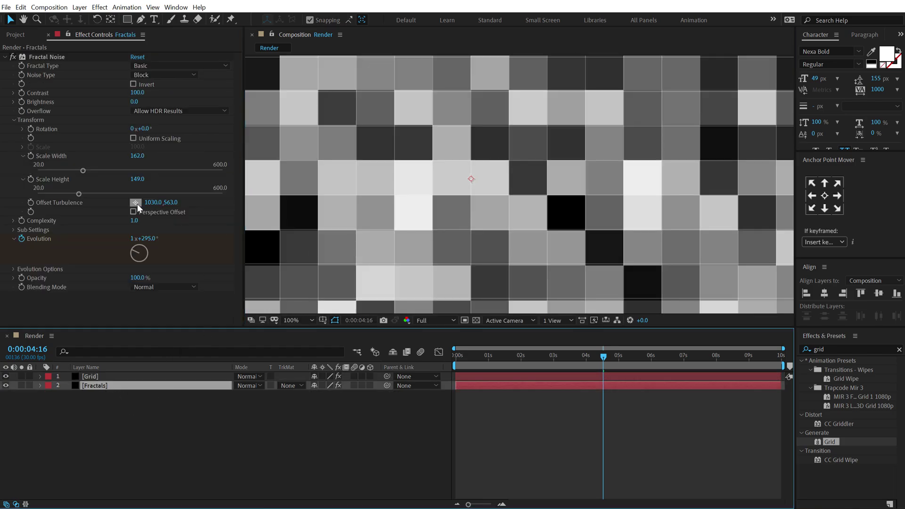
{"action": "left_click", "coordinate": [142, 278]}
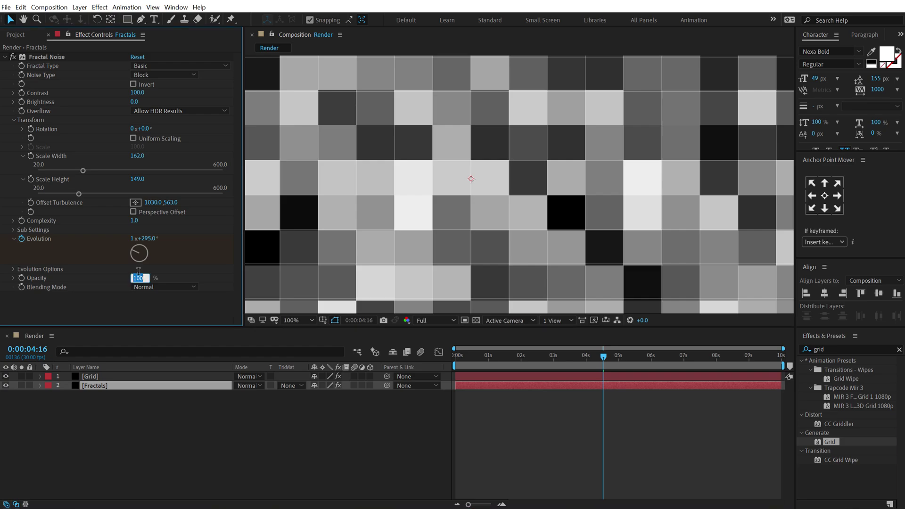
{"action": "type", "text": "4"}
{"action": "key", "text": "Return"}
{"action": "key", "text": "comma"}
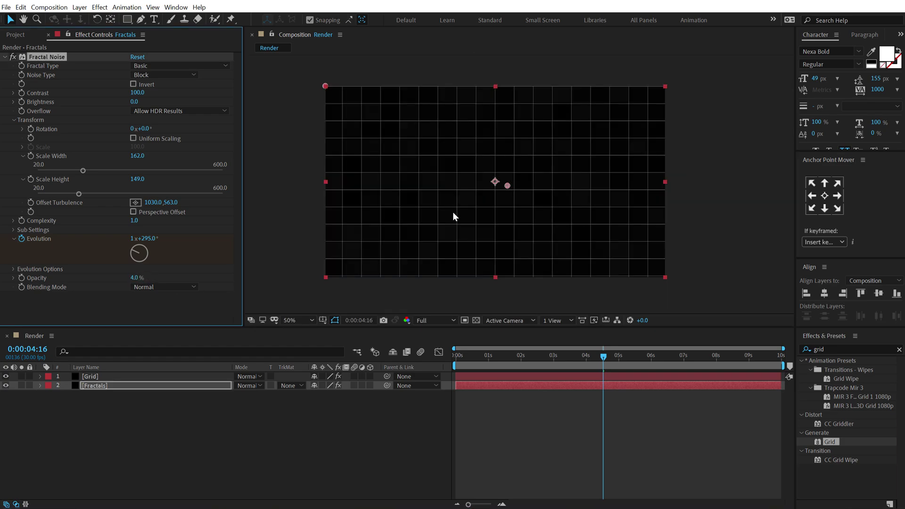
{"action": "left_click", "coordinate": [479, 442]}
Apply the Roughen Edges effect to the Grid layer and set its edge type to Rusty
{"action": "left_click", "coordinate": [85, 377]}
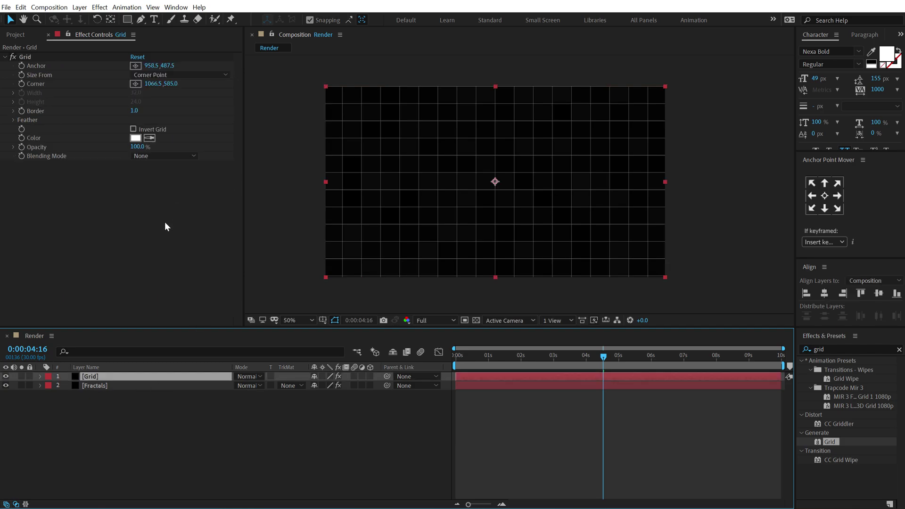
{"action": "left_click", "coordinate": [834, 350]}
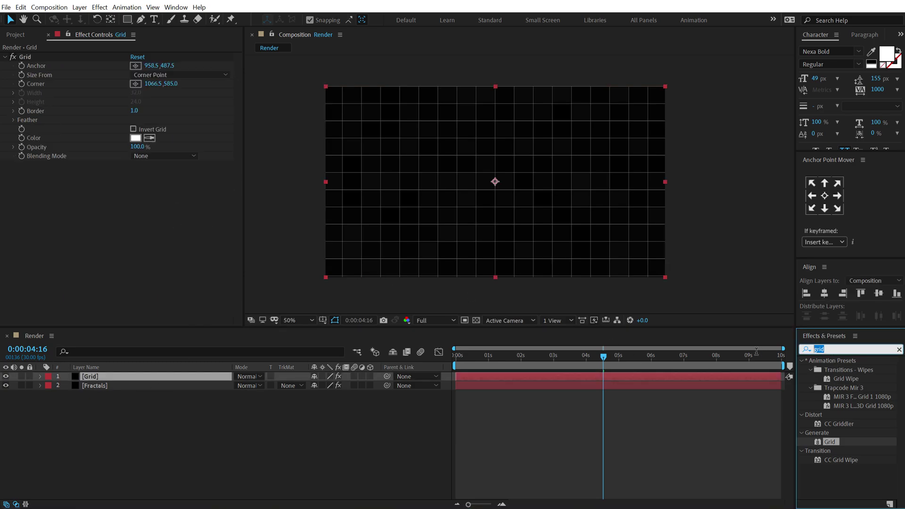
{"action": "type", "text": "rough"}
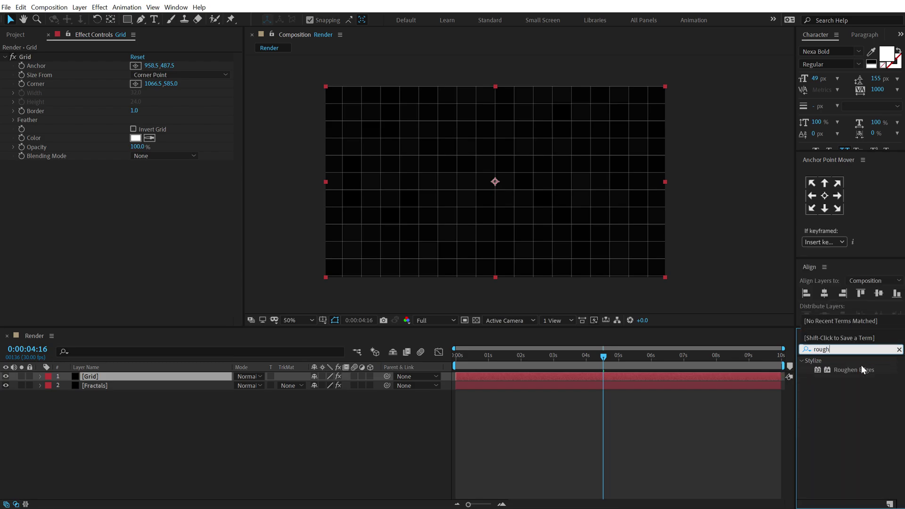
{"action": "double_click", "coordinate": [856, 369]}
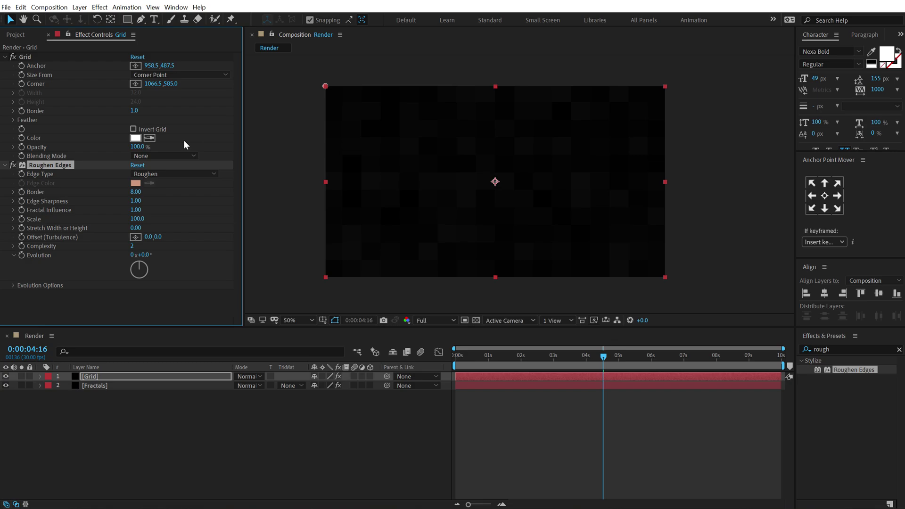
{"action": "left_click", "coordinate": [153, 175]}
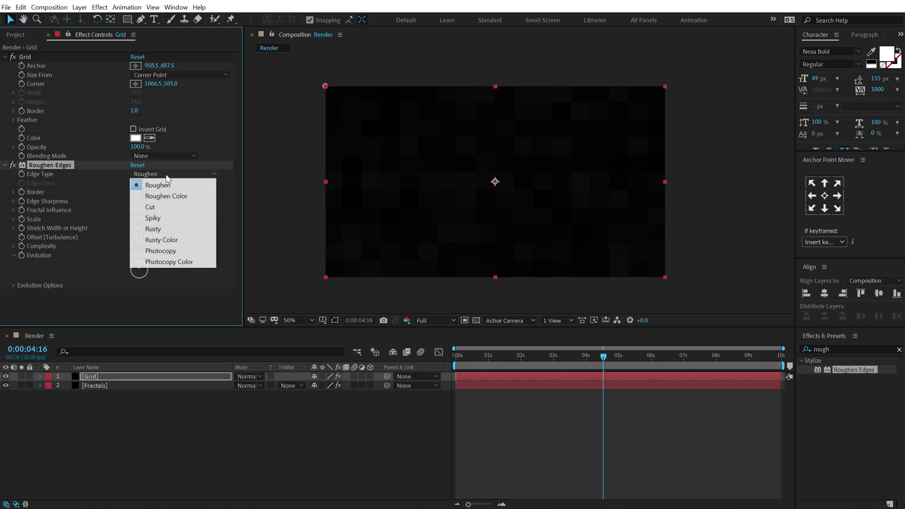
{"action": "left_click", "coordinate": [152, 228]}
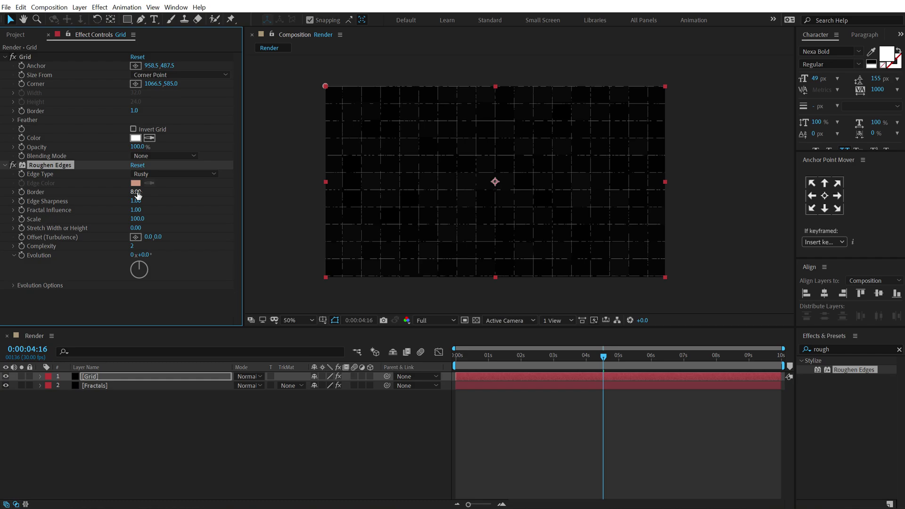
Set the Roughen Edges border on the Grid layer to 0
{"action": "left_click", "coordinate": [136, 191]}
{"action": "type", "text": "0"}
{"action": "key", "text": "Return"}
{"action": "key", "text": "period"}
{"action": "key", "text": "comma"}
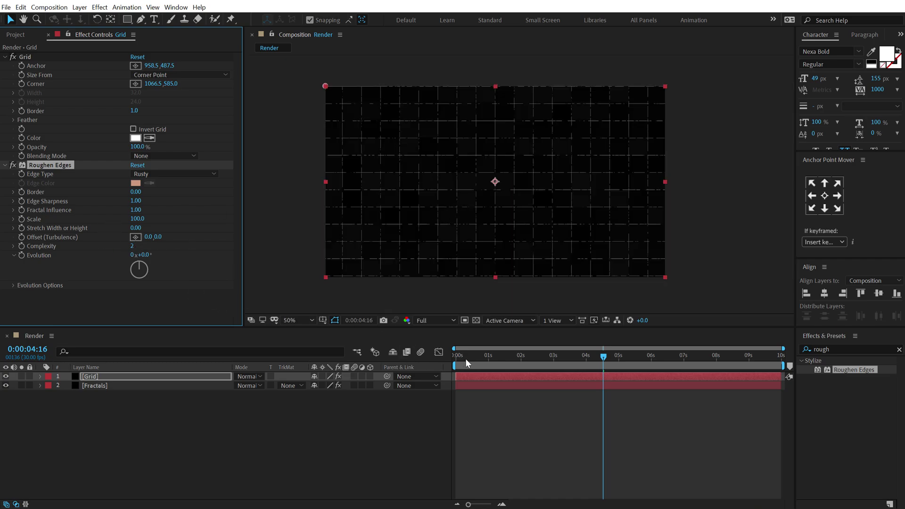
Animate the Roughen Edges Evolution with keyframes from 0 at 0:00:00:00 to several revolutions at 0:00:09:29, and scrub through the result
{"action": "left_click", "coordinate": [393, 364]}
{"action": "key", "text": "Home"}
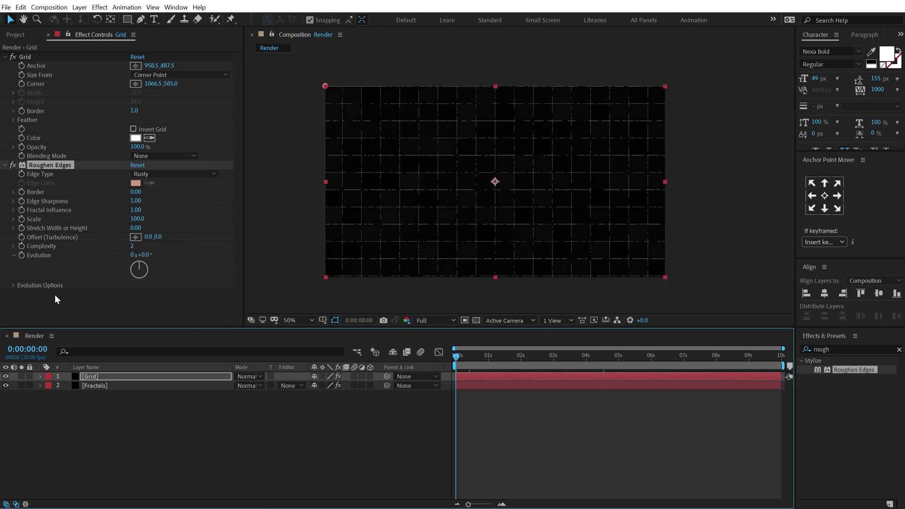
{"action": "left_click", "coordinate": [22, 255]}
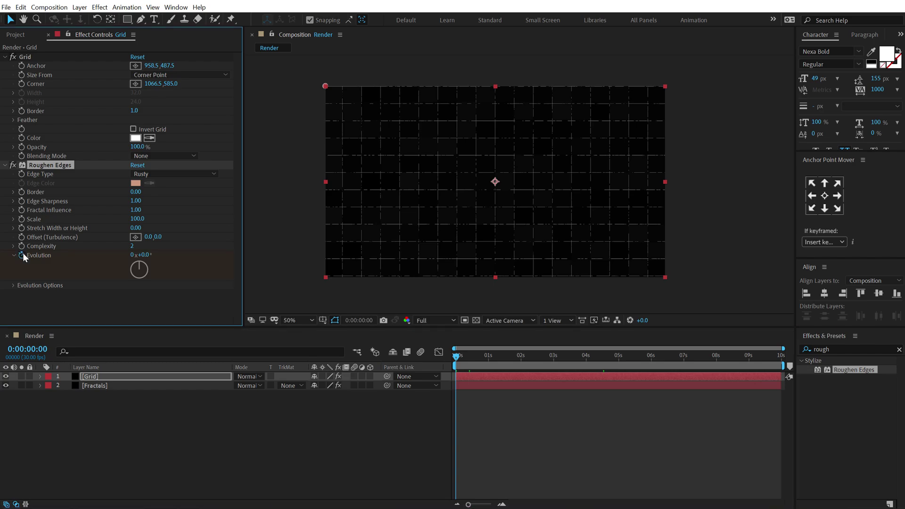
{"action": "left_click_drag", "start_coordinate": [658, 358], "coordinate": [780, 357]}
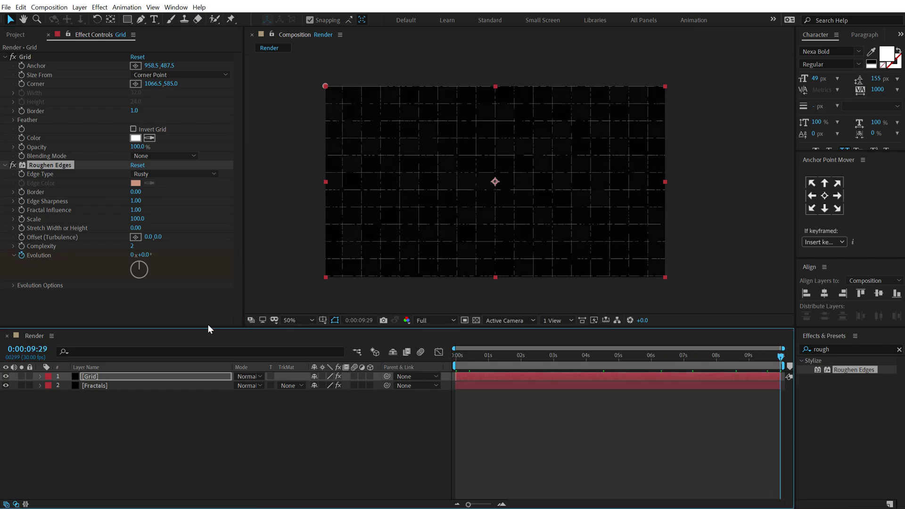
{"action": "left_click", "coordinate": [131, 255]}
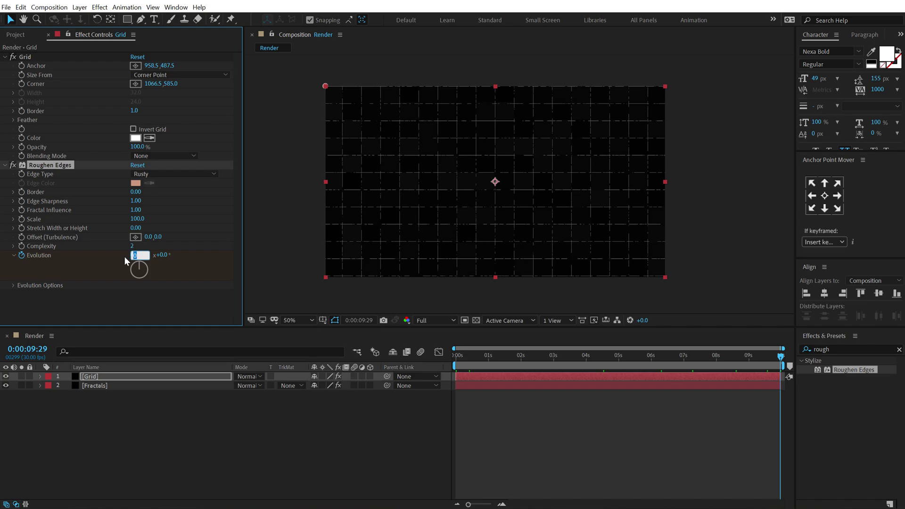
{"action": "key", "text": "Return"}
{"action": "left_click_drag", "start_coordinate": [468, 356], "coordinate": [544, 358]}
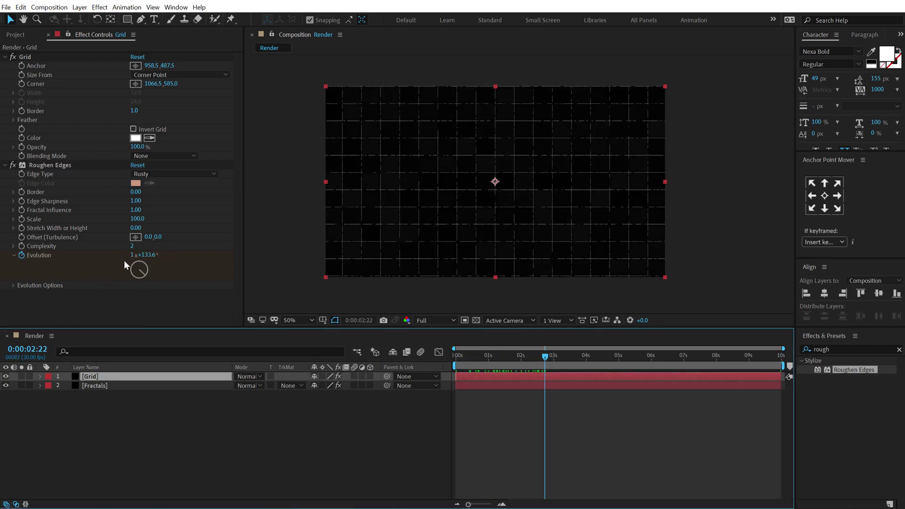
Set the Roughen Edges complexity to 1 and Stretch Width or Height to 1
{"action": "left_click_drag", "start_coordinate": [133, 246], "coordinate": [165, 247]}
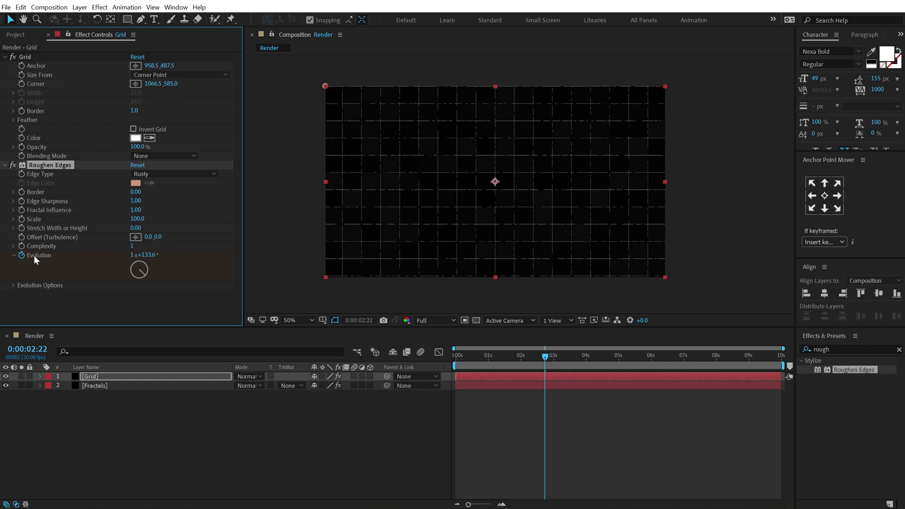
{"action": "left_click", "coordinate": [136, 228]}
{"action": "key", "text": "Return"}
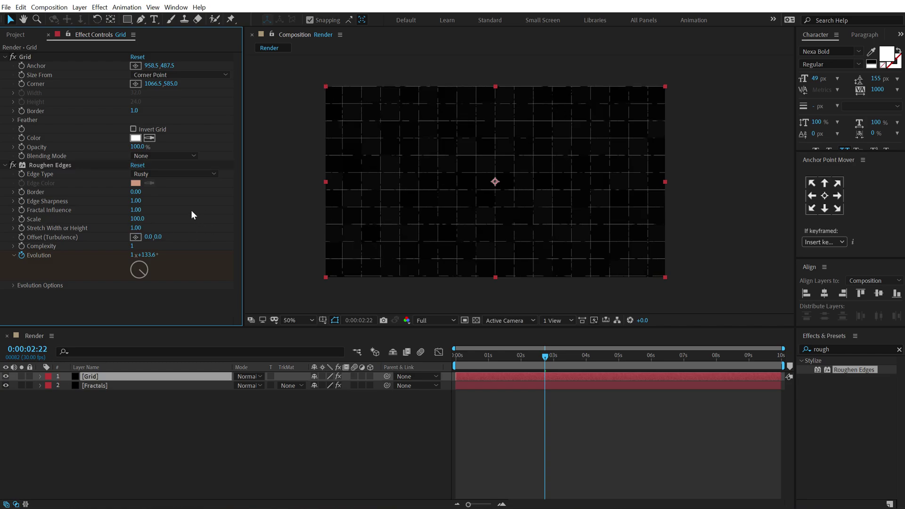
Try a larger Roughen Edges scale of 150 on the Grid layer
{"action": "left_click", "coordinate": [137, 219]}
{"action": "type", "text": "150"}
{"action": "key", "text": "Return"}
{"action": "mouse_move", "coordinate": [137, 219]}
{"action": "left_mouse_down"}
{"action": "mouse_move", "coordinate": [362, 205]}
{"action": "mouse_move", "coordinate": [71, 236]}
{"action": "mouse_move", "coordinate": [136, 224]}
{"action": "left_mouse_up"}
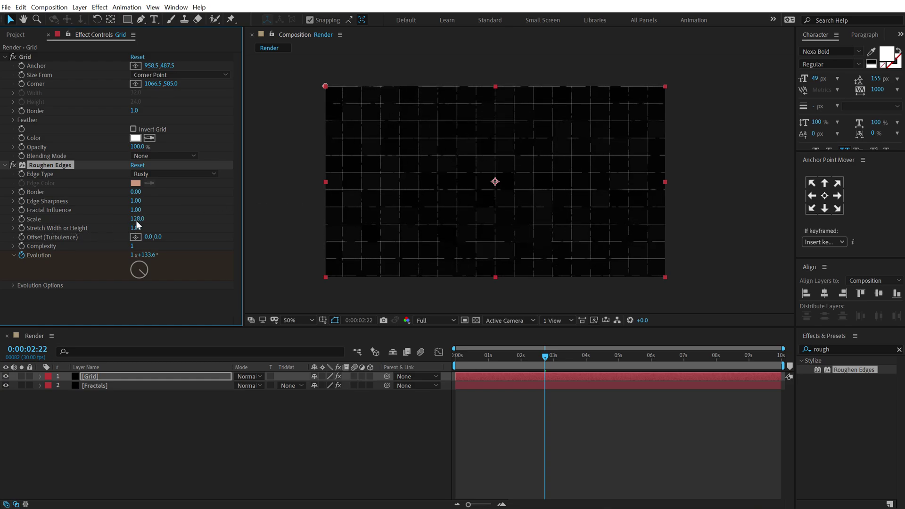
Set the Roughen Edges scale to 130 and scrub the timeline to preview the broken grid lines
{"action": "left_click", "coordinate": [138, 219]}
{"action": "type", "text": "130"}
{"action": "key", "text": "Return"}
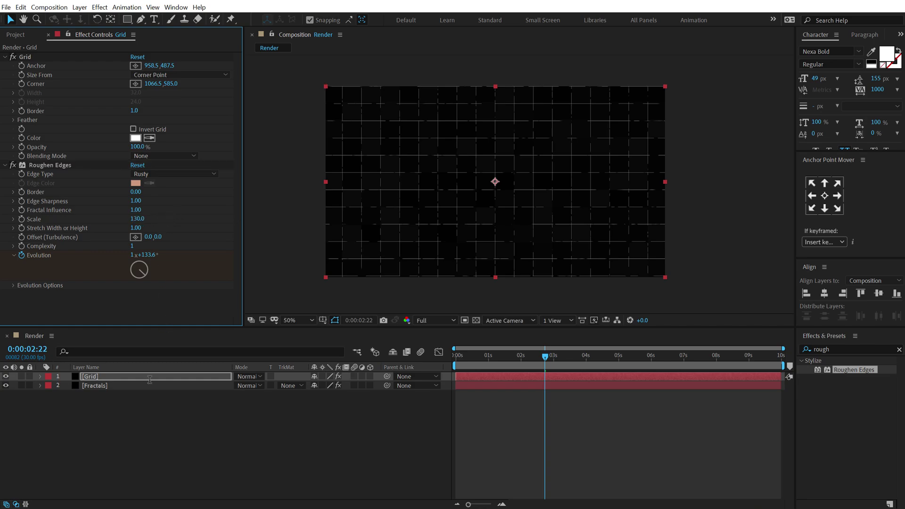
{"action": "left_click", "coordinate": [150, 379]}
{"action": "left_click_drag", "start_coordinate": [481, 358], "coordinate": [604, 352]}
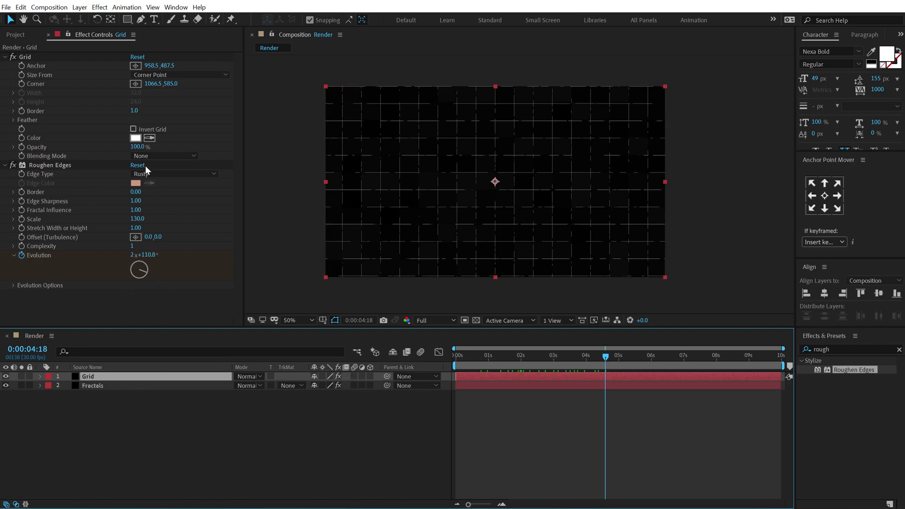
Lower the Grid effect's opacity to 25% and check the faint lines up close and over time
{"action": "left_click_drag", "start_coordinate": [136, 147], "coordinate": [114, 146]}
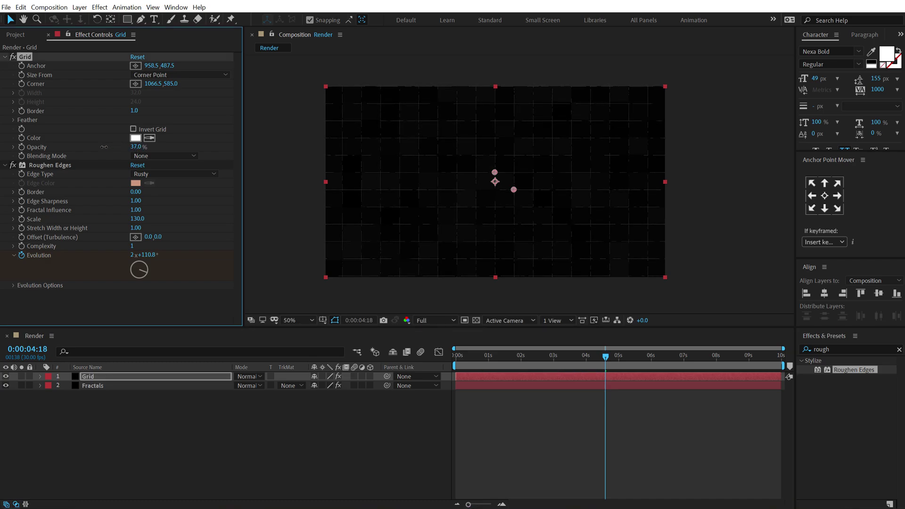
{"action": "left_click", "coordinate": [139, 307]}
{"action": "left_click", "coordinate": [209, 454]}
{"action": "scroll", "coordinate": [454, 226], "scroll_direction": "up", "scroll_amount": 2}
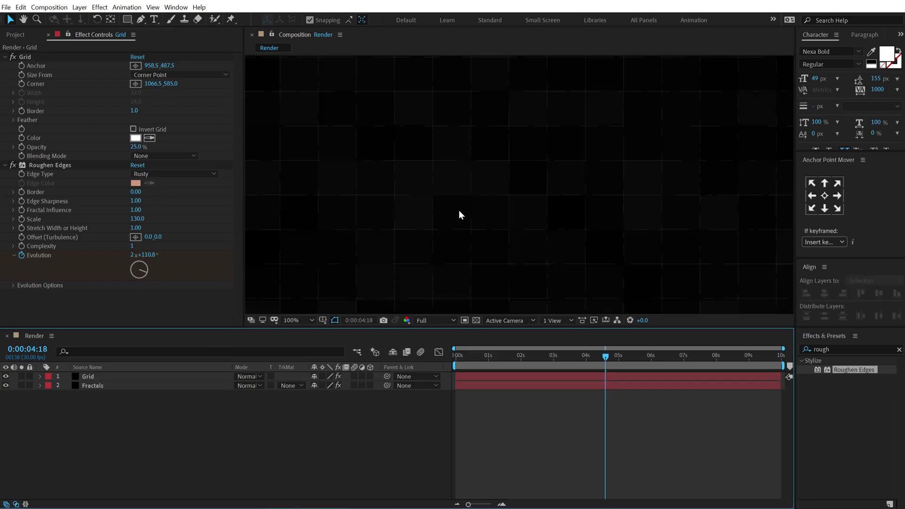
{"action": "scroll", "coordinate": [459, 215], "scroll_direction": "down", "scroll_amount": 2}
{"action": "left_click_drag", "start_coordinate": [480, 355], "coordinate": [571, 355]}
Reduce the Fractal Noise opacity on the Fractals layer to 3% and preview the animation
{"action": "left_click", "coordinate": [91, 385]}
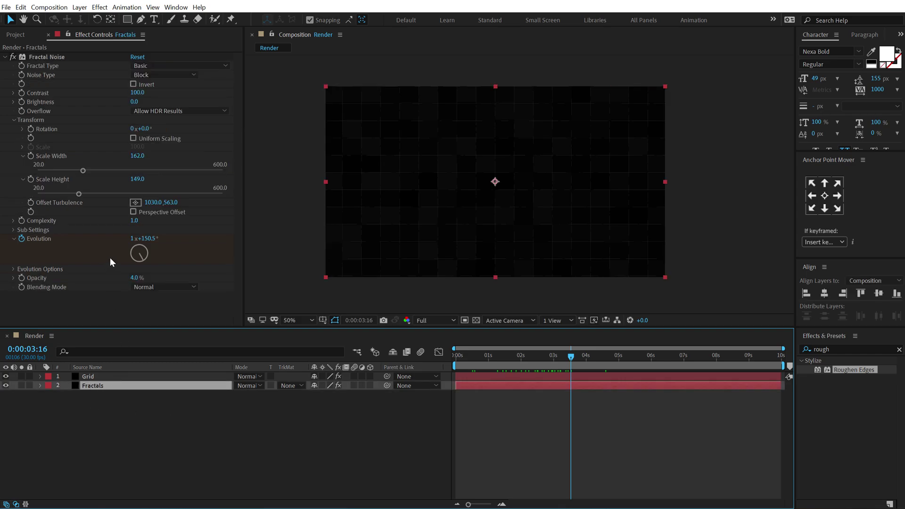
{"action": "left_click", "coordinate": [134, 278]}
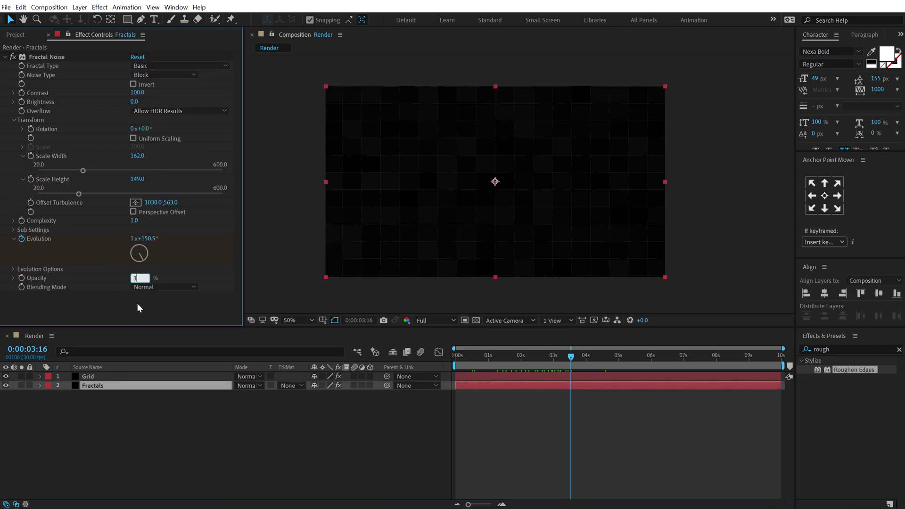
{"action": "type", "text": "3"}
{"action": "left_click", "coordinate": [311, 432]}
{"action": "left_click_drag", "start_coordinate": [479, 357], "coordinate": [592, 358]}
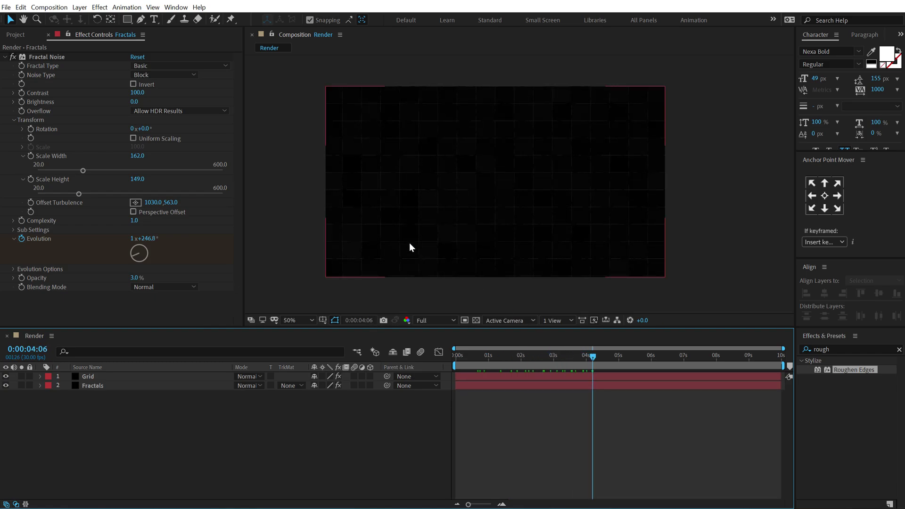
Set up the Pen tool with no fill and a 2 px stroke in colour D8D8D8
{"action": "left_click", "coordinate": [139, 20]}
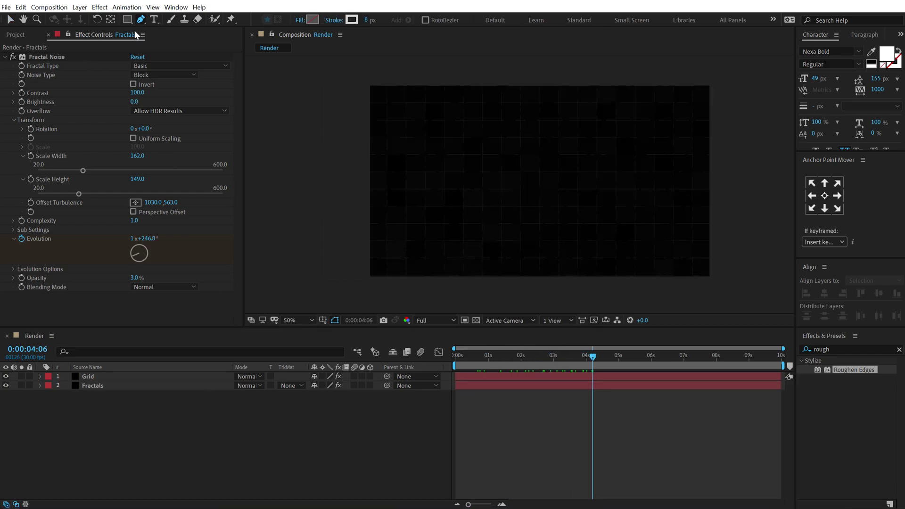
{"action": "left_click", "coordinate": [300, 20]}
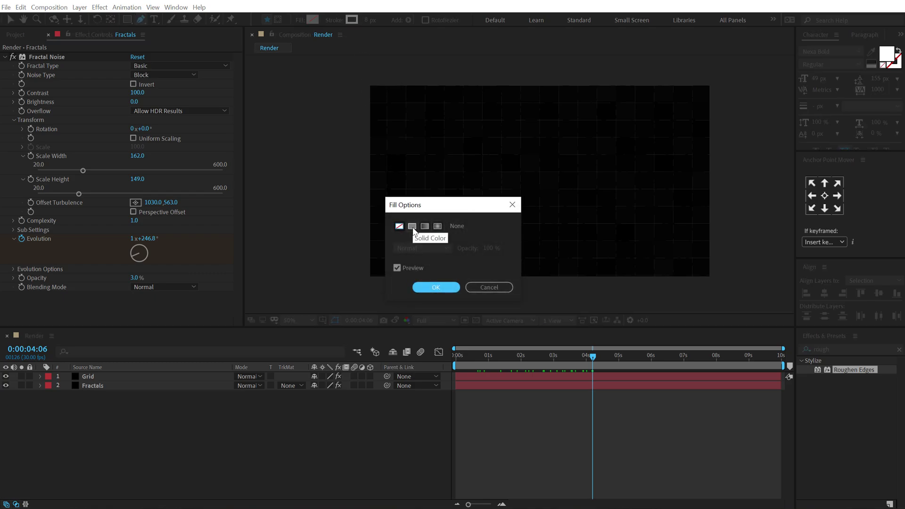
{"action": "left_click", "coordinate": [433, 288]}
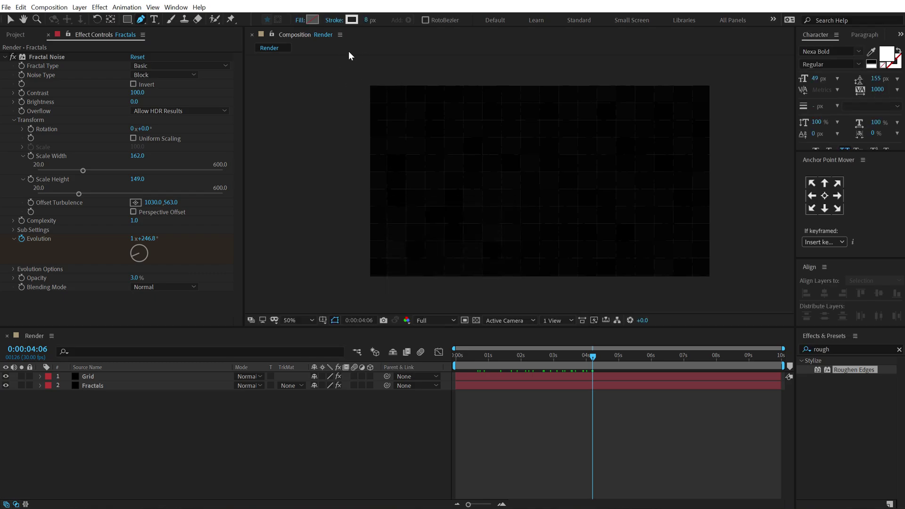
{"action": "left_click", "coordinate": [351, 21]}
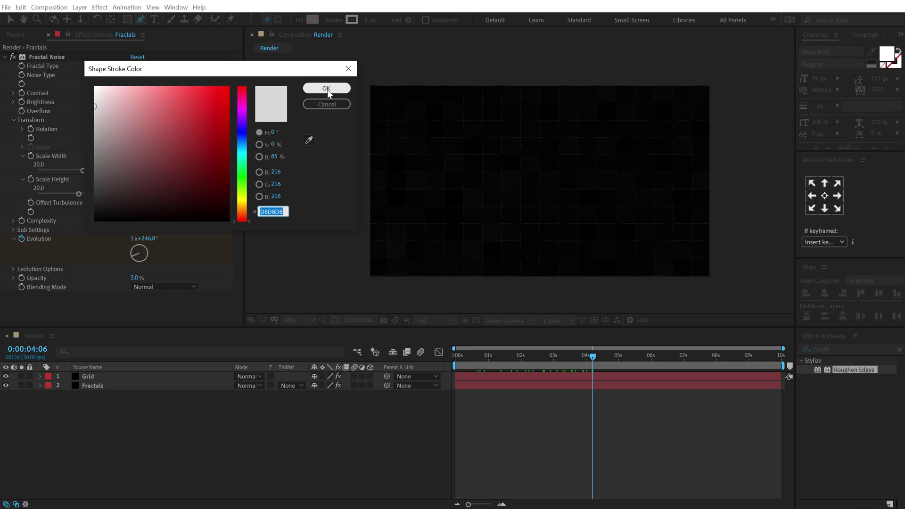
{"action": "left_click", "coordinate": [327, 89]}
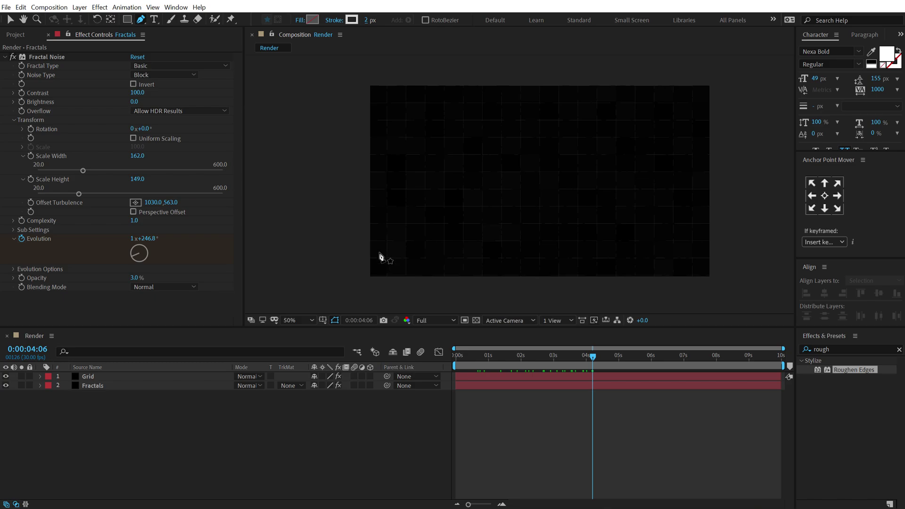
Draw an open path across the composition: horizontal at the lower left, diagonal up through the middle, horizontal to beyond the right edge
{"action": "left_click", "coordinate": [366, 242]}
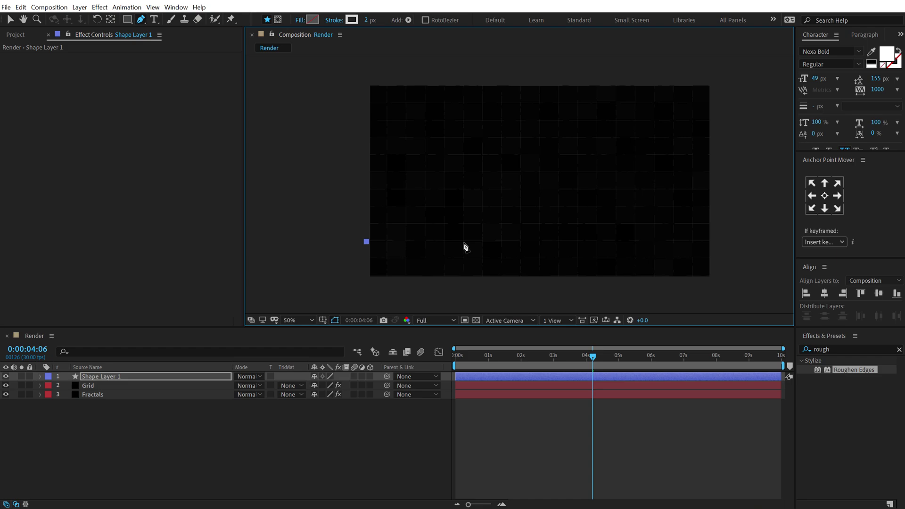
{"action": "left_click", "coordinate": [464, 242]}
{"action": "left_click", "coordinate": [616, 121]}
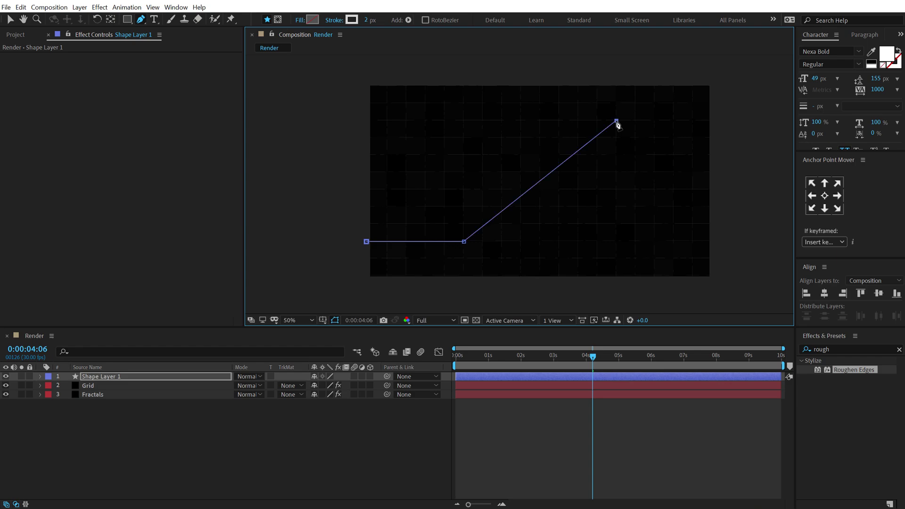
{"action": "left_click", "coordinate": [714, 121]}
{"action": "left_click", "coordinate": [311, 447]}
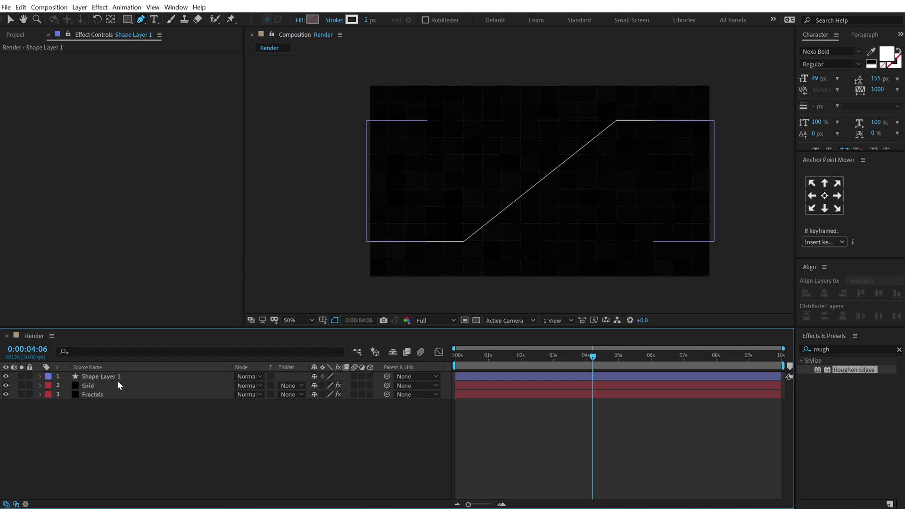
Add Trim Paths to Shape Layer 1 and reveal its Start, End and Offset properties
{"action": "left_click", "coordinate": [40, 378]}
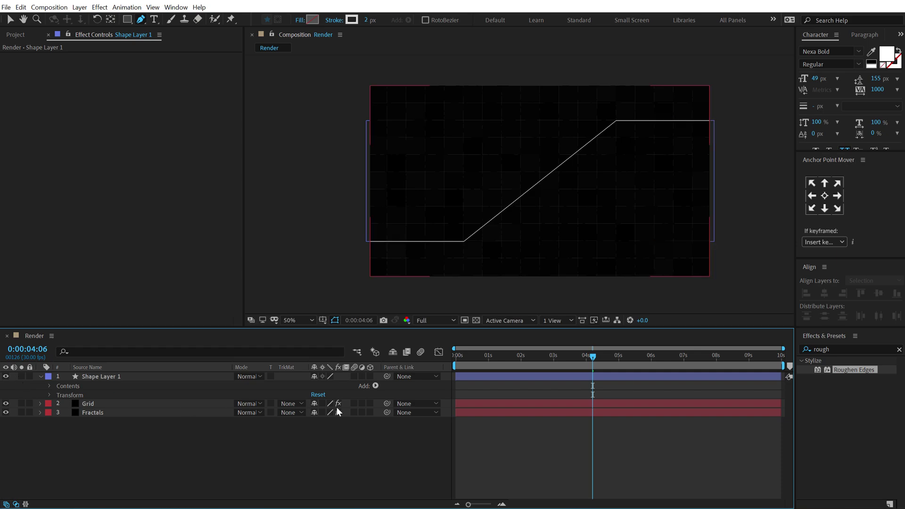
{"action": "left_click", "coordinate": [376, 386]}
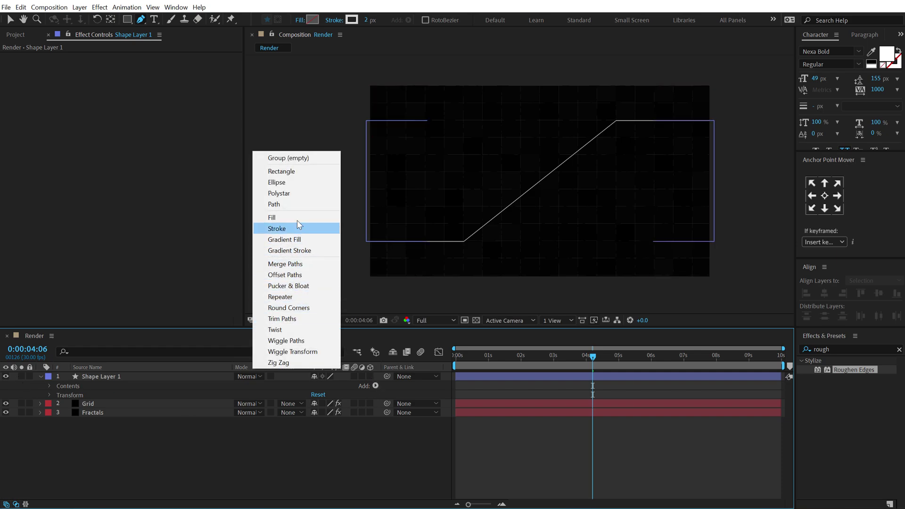
{"action": "left_click", "coordinate": [289, 318]}
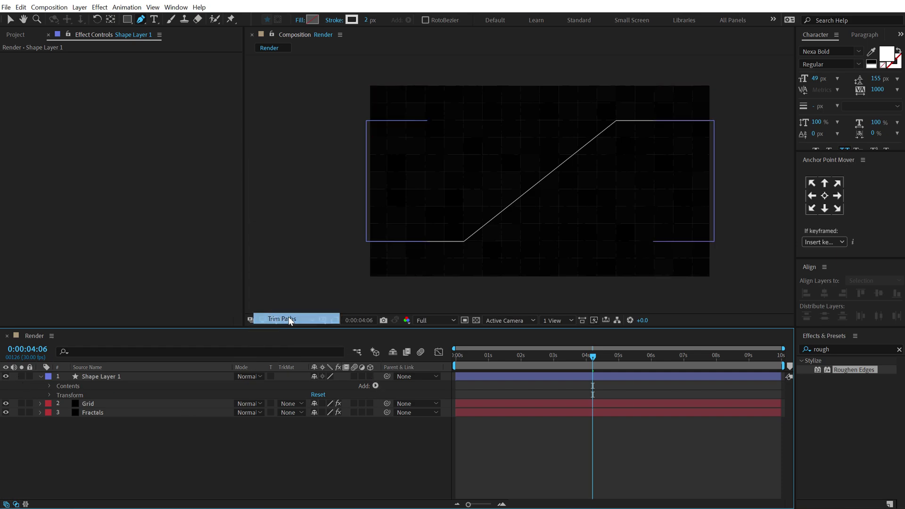
{"action": "left_click", "coordinate": [57, 404]}
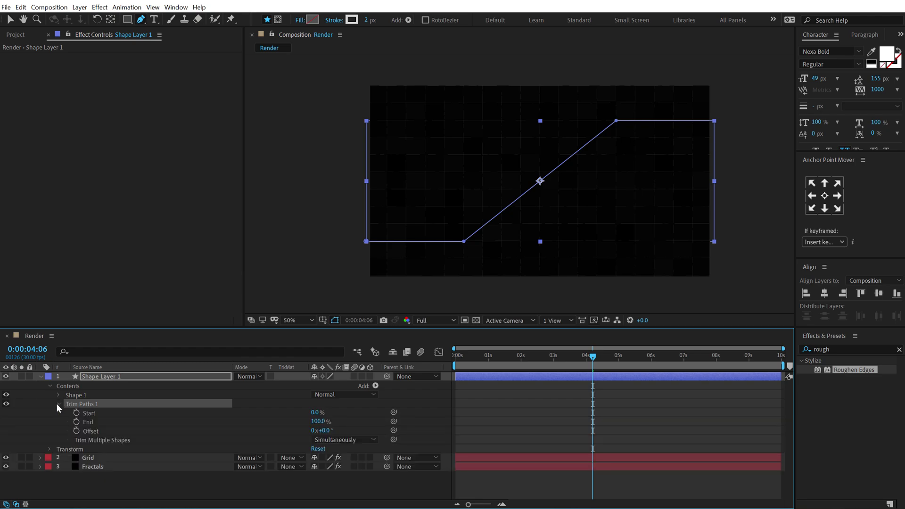
Set keyframes at 0 seconds for the Trim Paths Start and End, both at 0%
{"action": "left_click", "coordinate": [456, 356]}
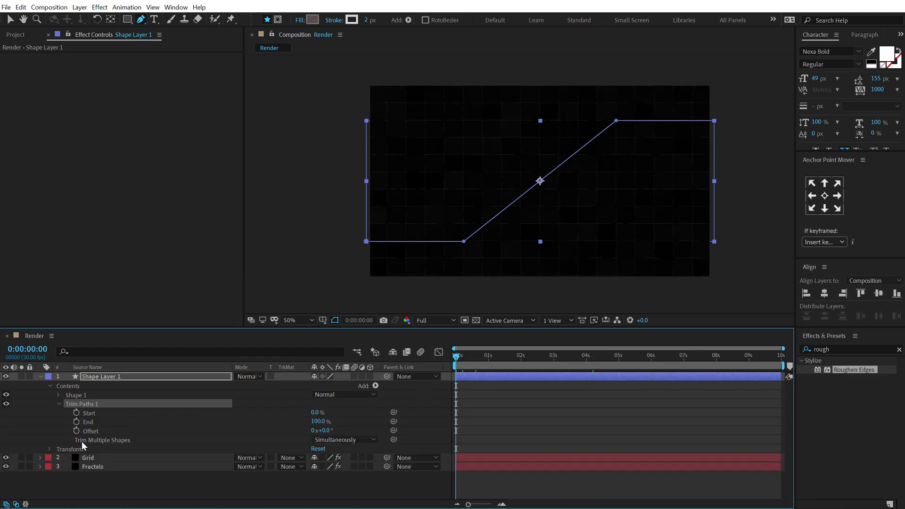
{"action": "left_click", "coordinate": [77, 422]}
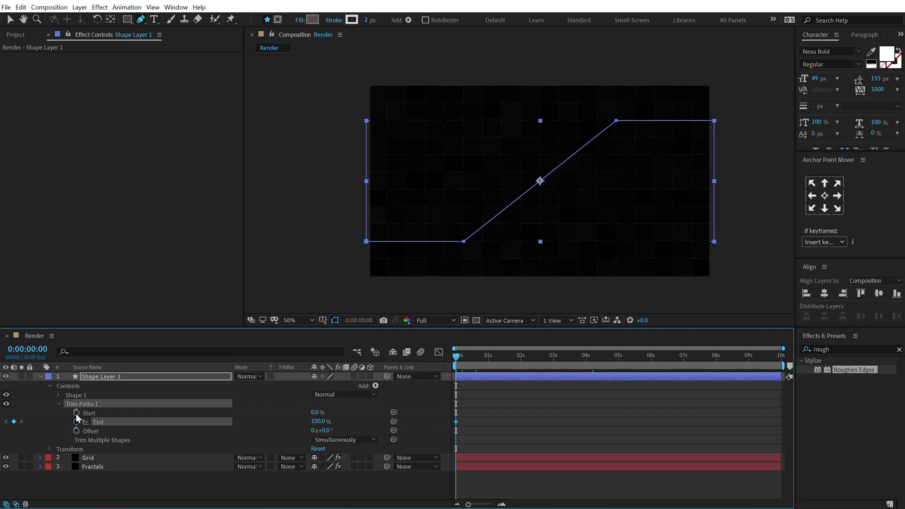
{"action": "left_click", "coordinate": [76, 413]}
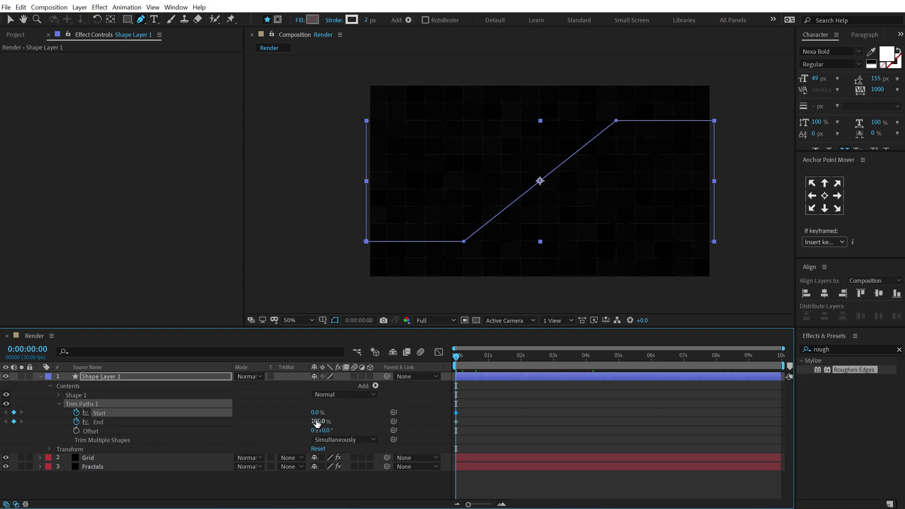
{"action": "left_click_drag", "start_coordinate": [317, 423], "coordinate": [179, 434]}
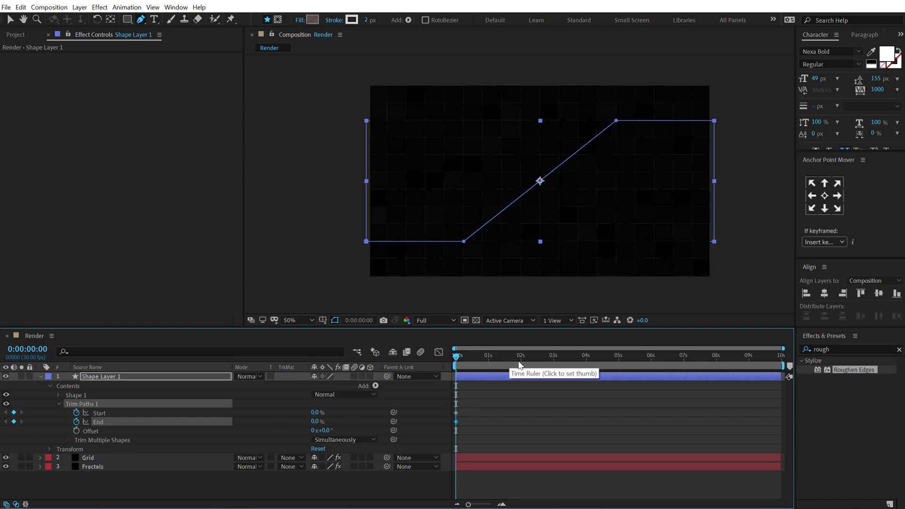
Keyframe the Trim Paths Start and End at 100% at 0:00:02:15
{"action": "left_click", "coordinate": [542, 362]}
{"action": "left_click_drag", "start_coordinate": [541, 361], "coordinate": [536, 361]}
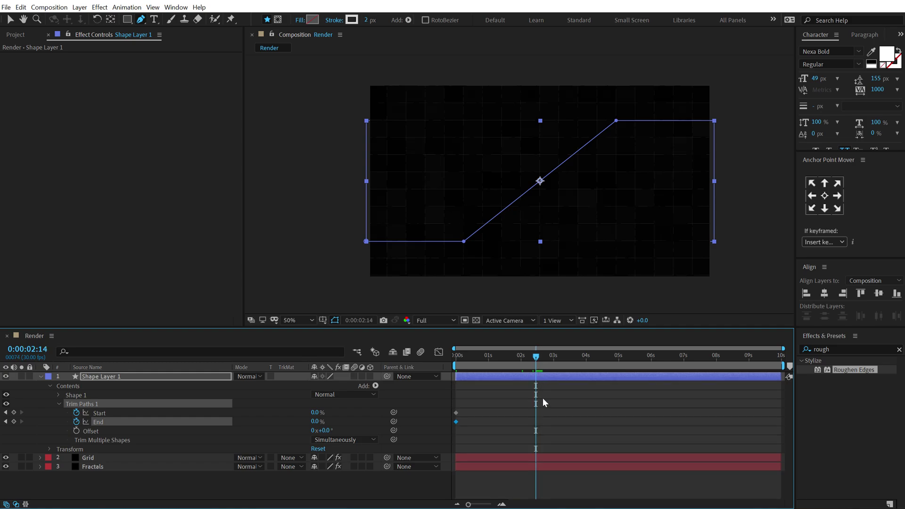
{"action": "key", "text": "Page_Down"}
{"action": "left_click_drag", "start_coordinate": [316, 414], "coordinate": [396, 405]}
{"action": "left_click_drag", "start_coordinate": [316, 421], "coordinate": [403, 415]}
{"action": "left_click", "coordinate": [584, 401]}
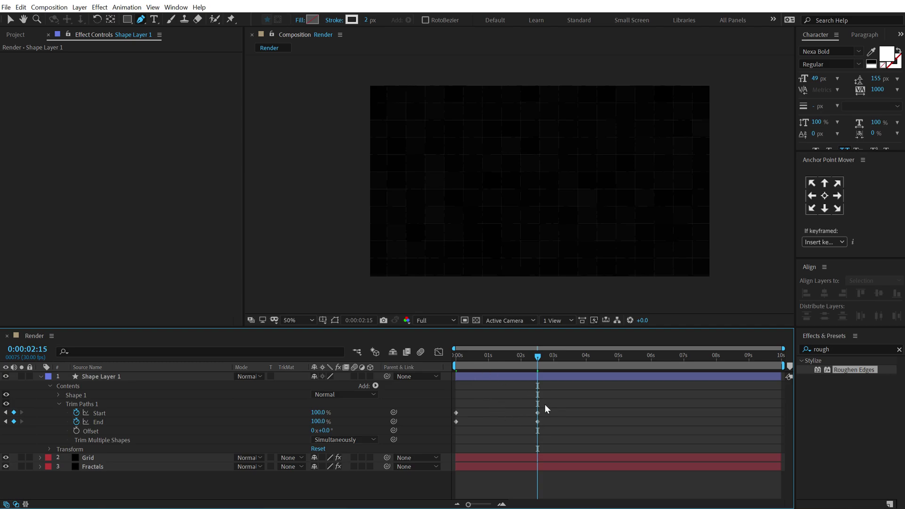
Delay both Start keyframes by about 7 frames relative to the End keyframes and preview the travelling line segment
{"action": "left_click_drag", "start_coordinate": [220, 329], "coordinate": [219, 277]}
{"action": "scroll", "coordinate": [545, 499], "scroll_direction": "up", "scroll_amount": 1}
{"action": "scroll", "coordinate": [550, 499], "scroll_direction": "up", "scroll_amount": 3}
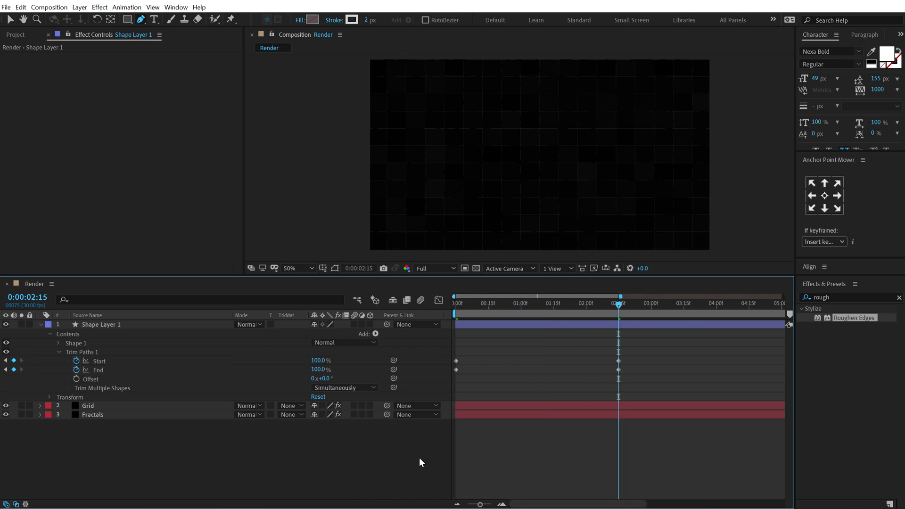
{"action": "left_click_drag", "start_coordinate": [641, 348], "coordinate": [464, 364]}
{"action": "left_click_drag", "start_coordinate": [463, 304], "coordinate": [538, 329]}
{"action": "left_click_drag", "start_coordinate": [624, 361], "coordinate": [634, 362]}
{"action": "key", "text": "space"}
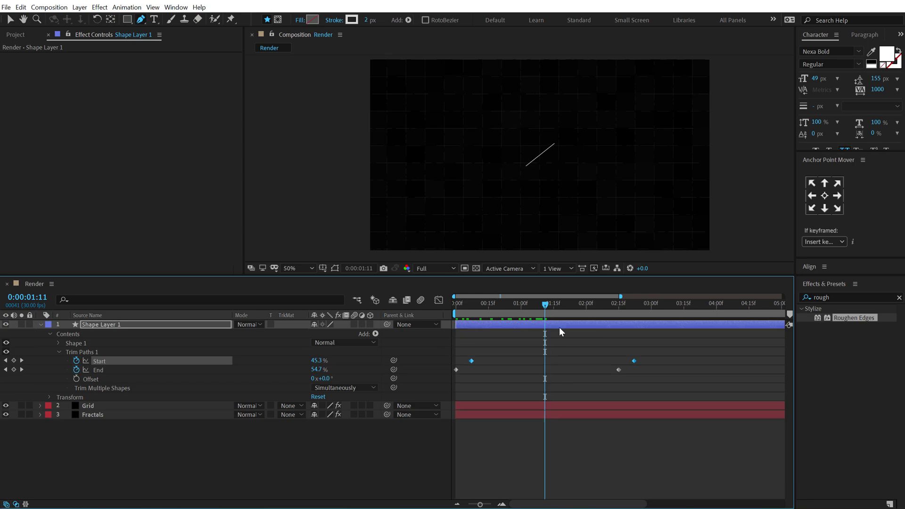
Delay the Start keyframes to about 9 frames behind End and apply Easy Ease to all Start and End keyframes
{"action": "left_click_drag", "start_coordinate": [636, 361], "coordinate": [452, 380]}
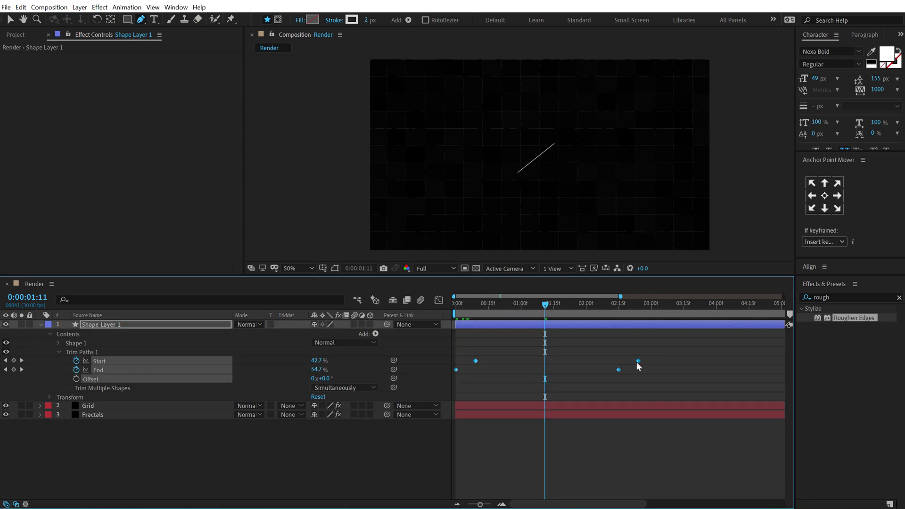
{"action": "right_click", "coordinate": [637, 362]}
{"action": "mouse_move", "coordinate": [732, 484]}
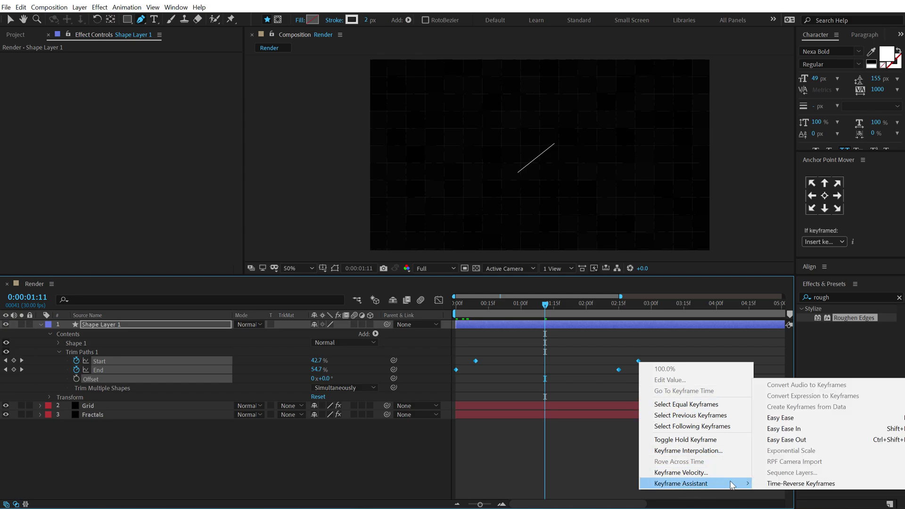
{"action": "left_click", "coordinate": [782, 417]}
Extend the keyframe influence handles in the Graph Editor so the Start and End speeds peak mid-animation, and preview the motion
{"action": "left_click", "coordinate": [439, 299]}
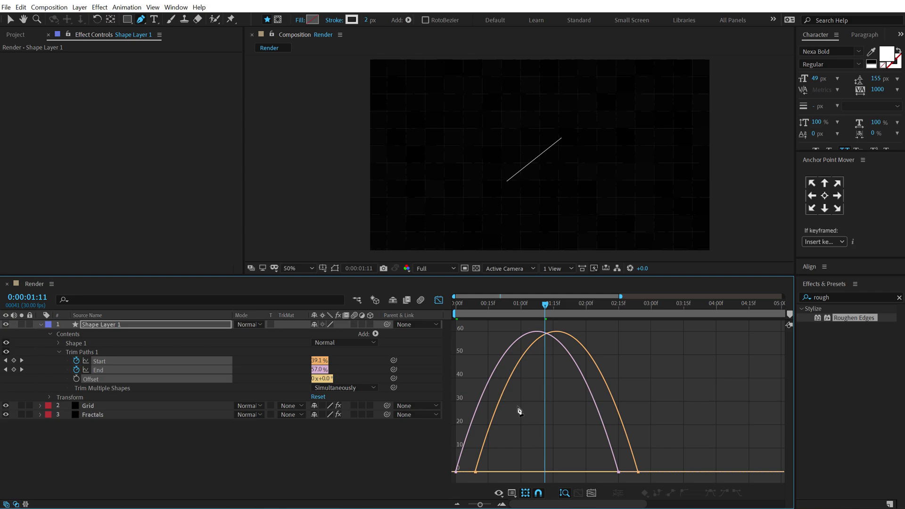
{"action": "left_click_drag", "start_coordinate": [505, 457], "coordinate": [532, 466]}
{"action": "left_click_drag", "start_coordinate": [685, 445], "coordinate": [559, 466]}
{"action": "key", "text": "Home"}
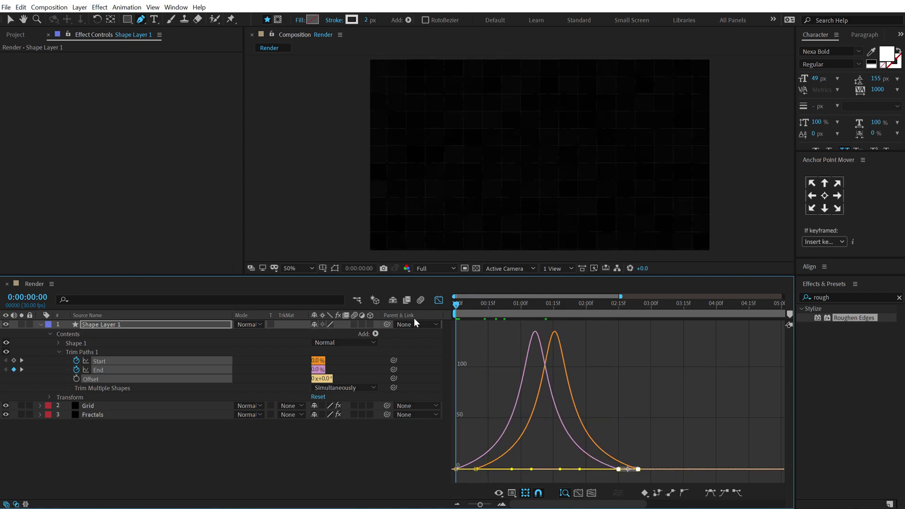
{"action": "key", "text": "space"}
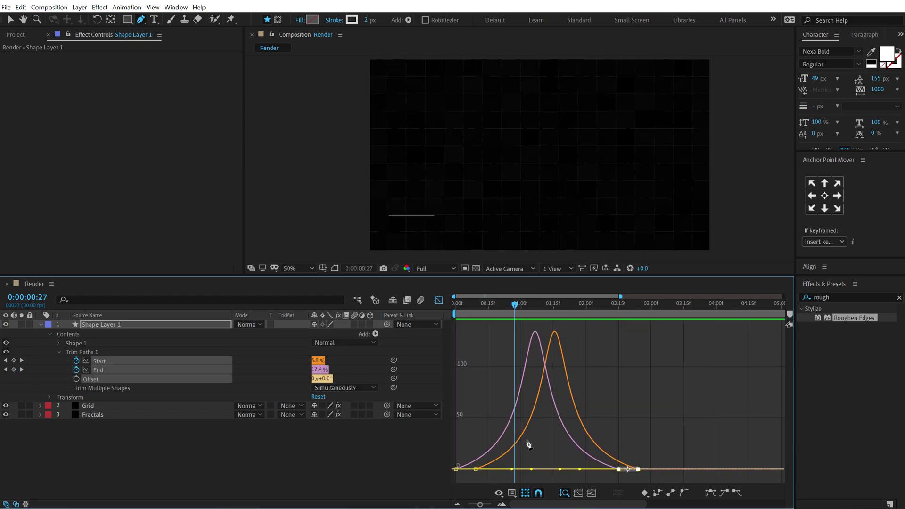
{"action": "left_click_drag", "start_coordinate": [541, 308], "coordinate": [544, 307]}
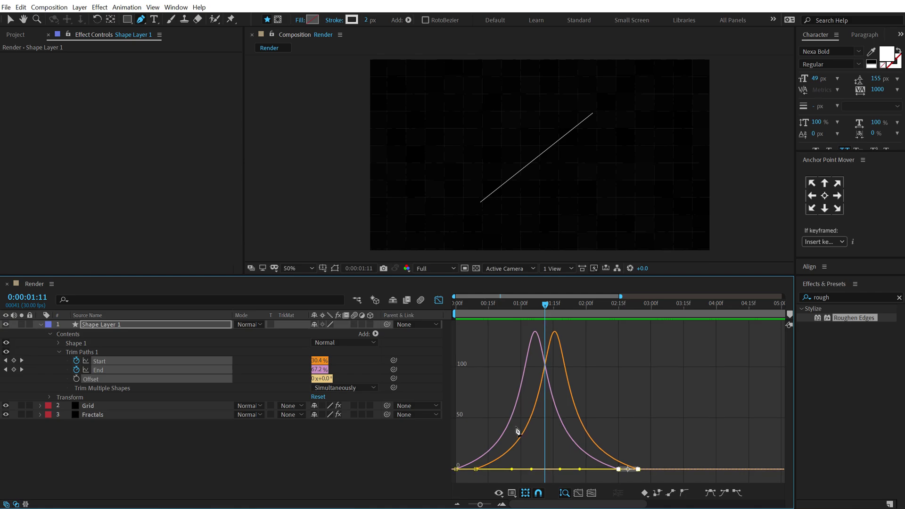
Pull the keyframe influence handles further towards the middle for steeper speed peaks, and preview the line's movement
{"action": "left_click_drag", "start_coordinate": [519, 448], "coordinate": [452, 476]}
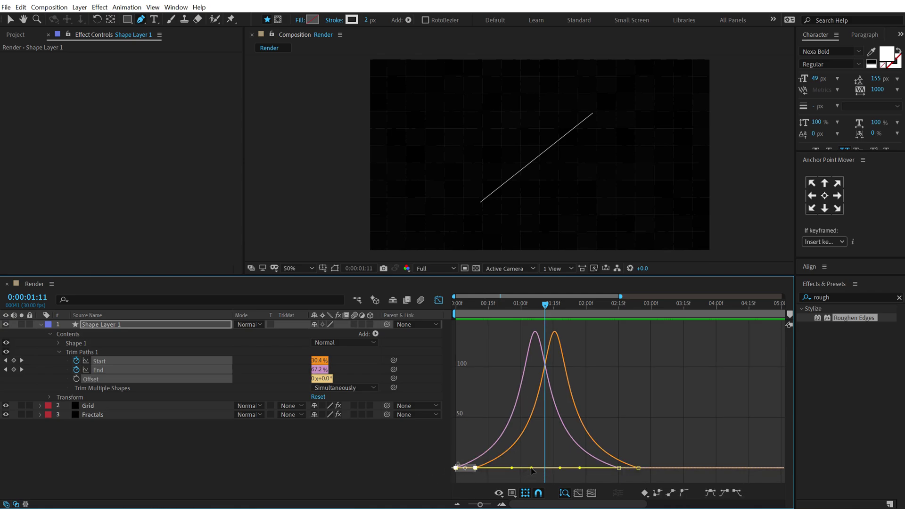
{"action": "left_click_drag", "start_coordinate": [532, 468], "coordinate": [539, 468]}
{"action": "left_click_drag", "start_coordinate": [665, 461], "coordinate": [553, 468]}
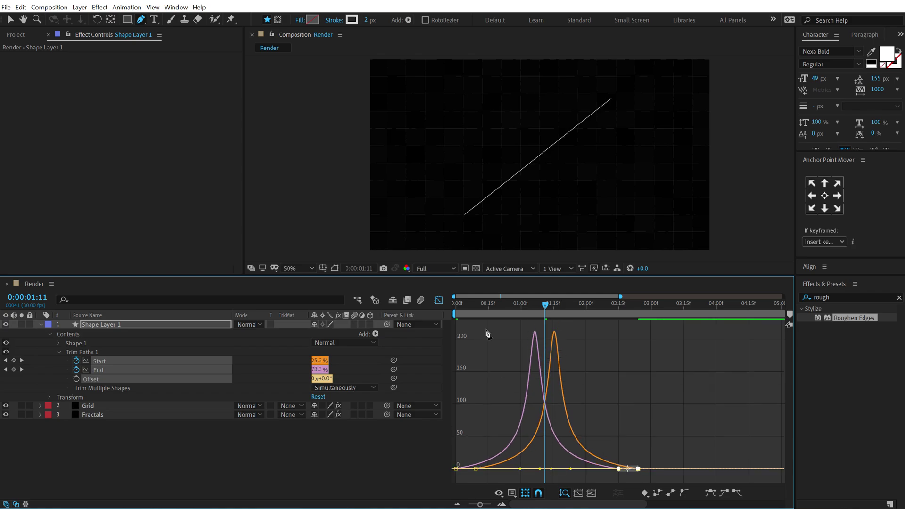
{"action": "key", "text": "space"}
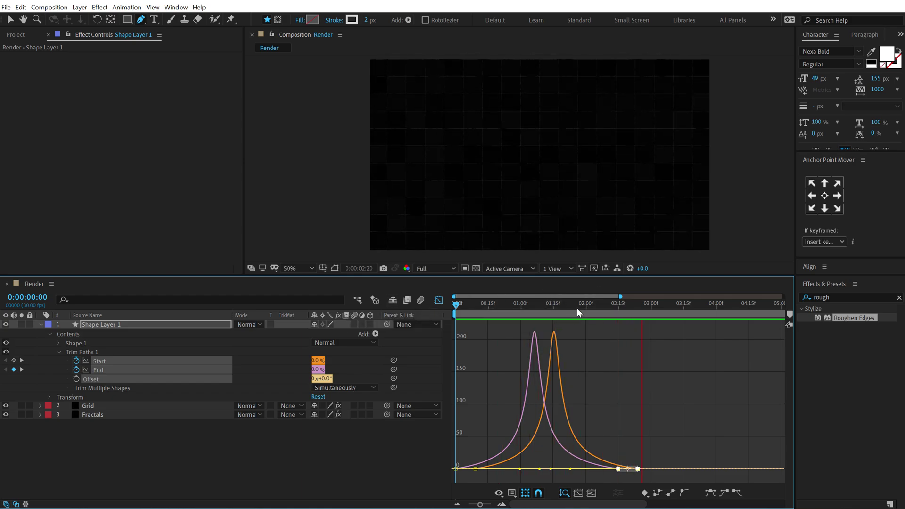
{"action": "left_click_drag", "start_coordinate": [625, 307], "coordinate": [542, 307]}
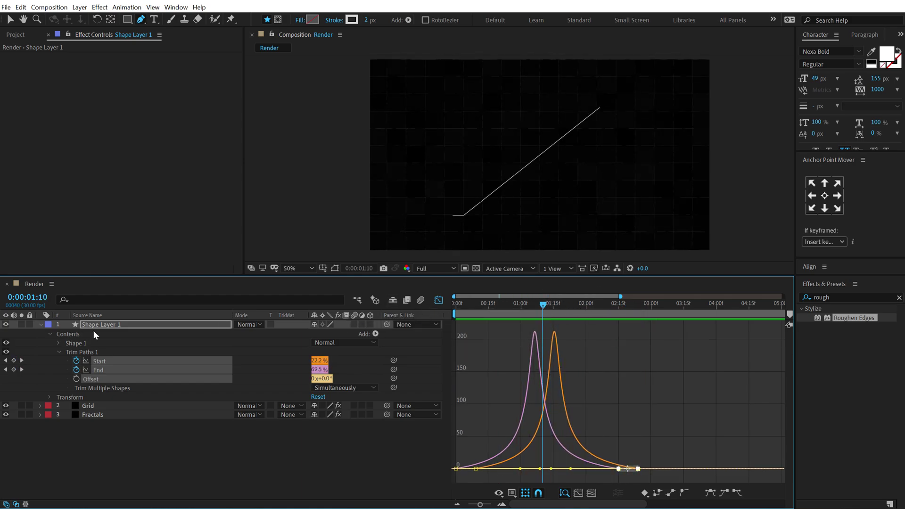
Duplicate Shape Layer 1 and delete Trim Paths 1 from the original layer
{"action": "left_click", "coordinate": [109, 327]}
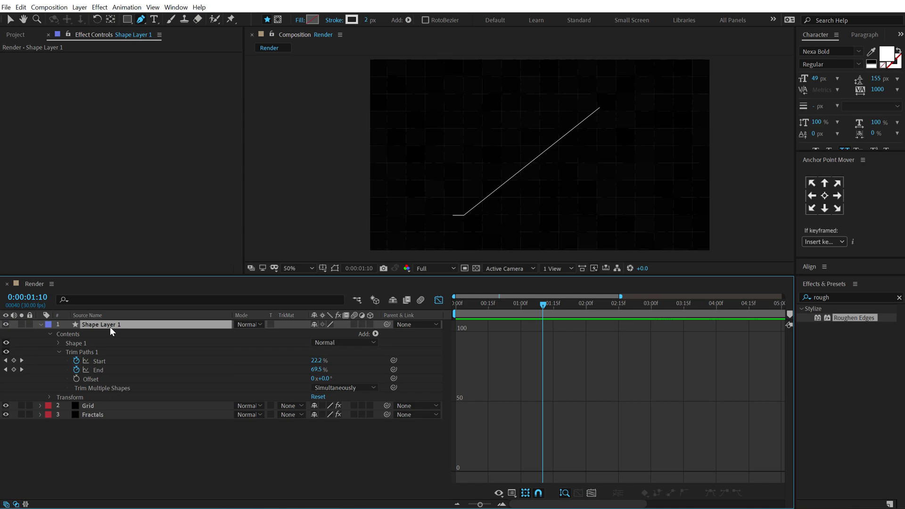
{"action": "key", "text": "ctrl+d"}
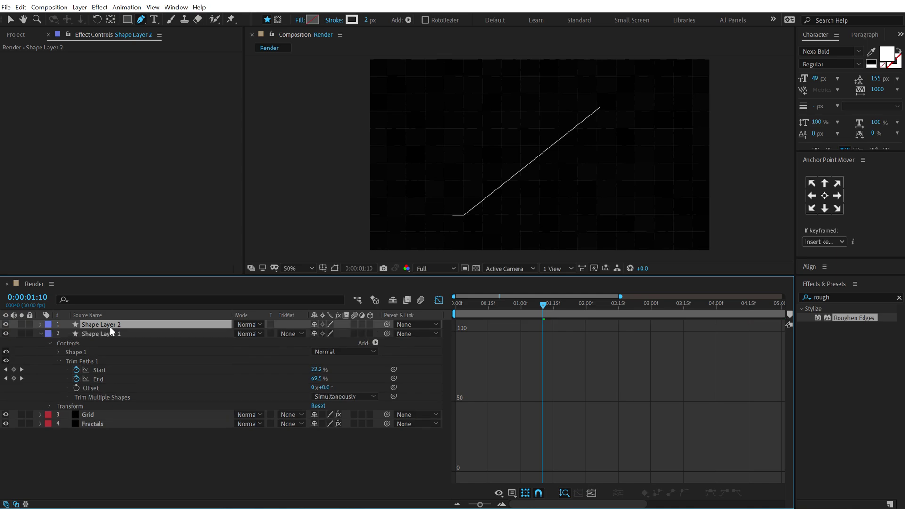
{"action": "left_click", "coordinate": [90, 335]}
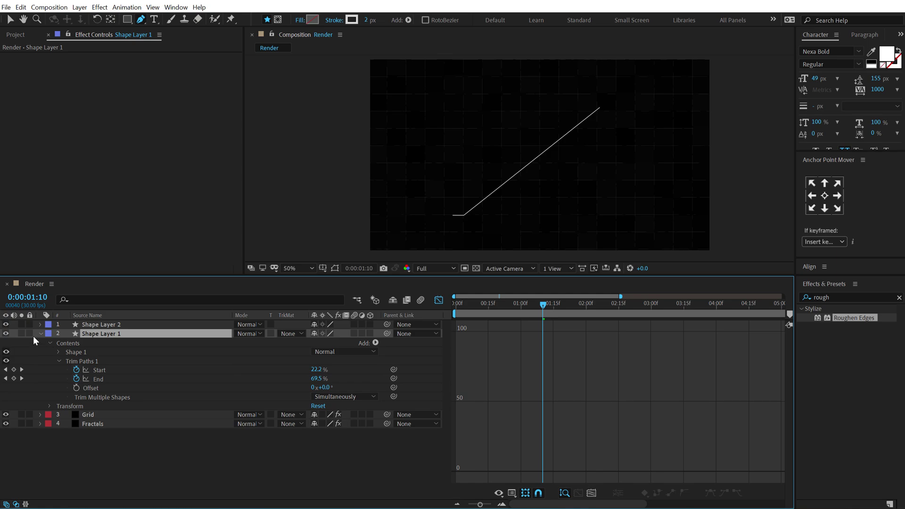
{"action": "left_click", "coordinate": [41, 334]}
{"action": "left_click", "coordinate": [43, 332]}
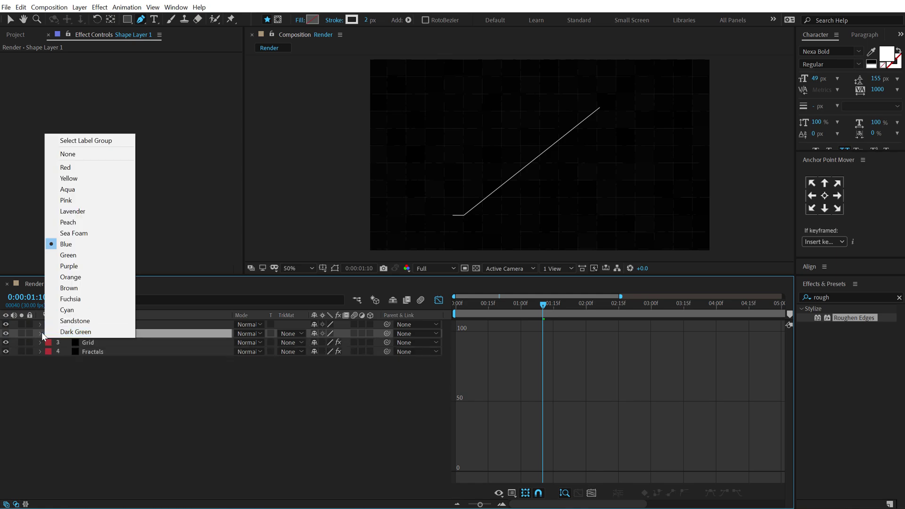
{"action": "left_click", "coordinate": [39, 332]}
{"action": "left_click", "coordinate": [40, 333]}
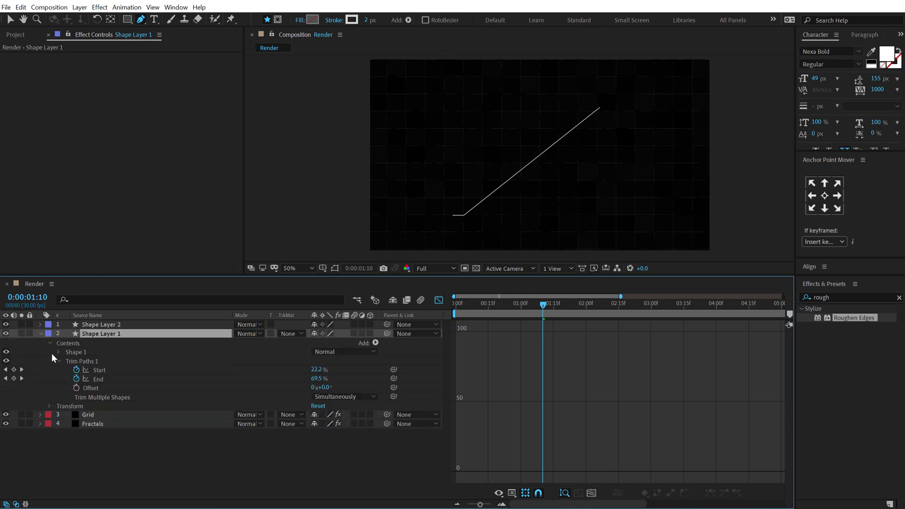
{"action": "left_click", "coordinate": [78, 361]}
{"action": "key", "text": "Delete"}
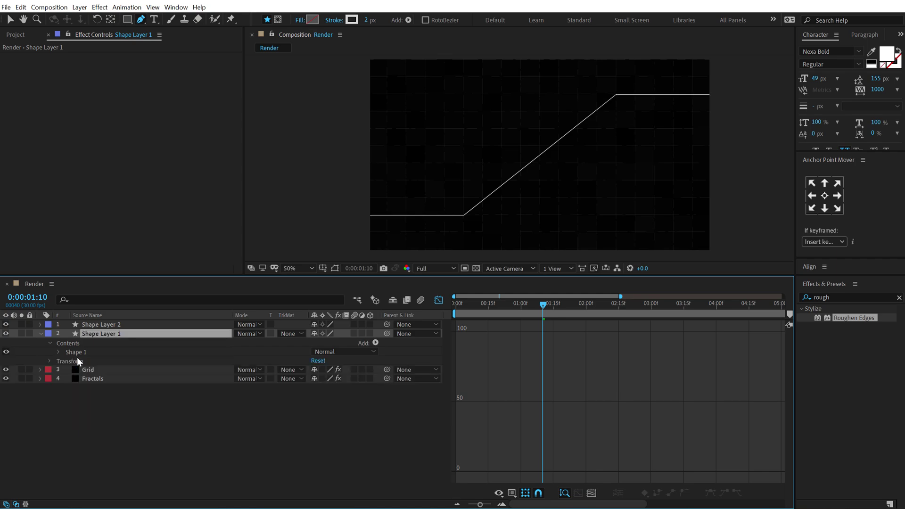
Rename the duplicate layer Stroke and the original Line, and give the Stroke layer a yellow label
{"action": "left_click", "coordinate": [102, 324]}
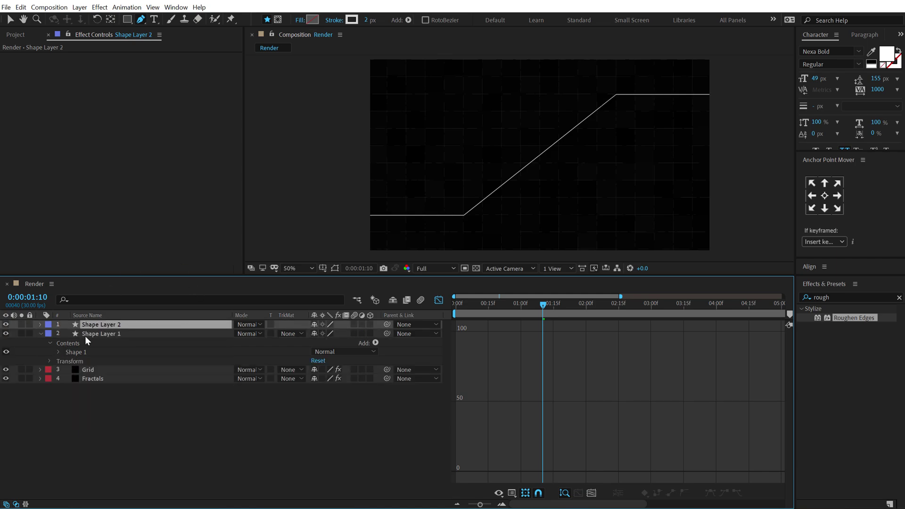
{"action": "key", "text": "Return"}
{"action": "type", "text": "Stroke"}
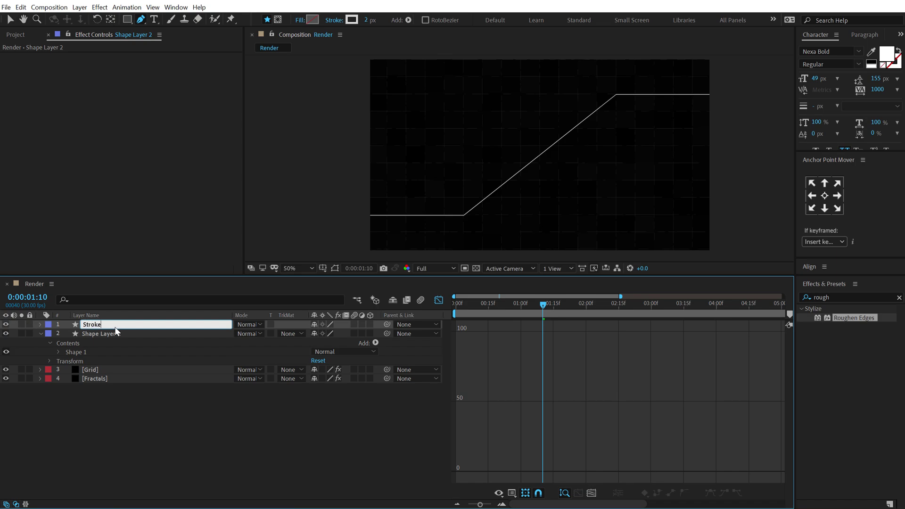
{"action": "key", "text": "Return"}
{"action": "left_click", "coordinate": [106, 333]}
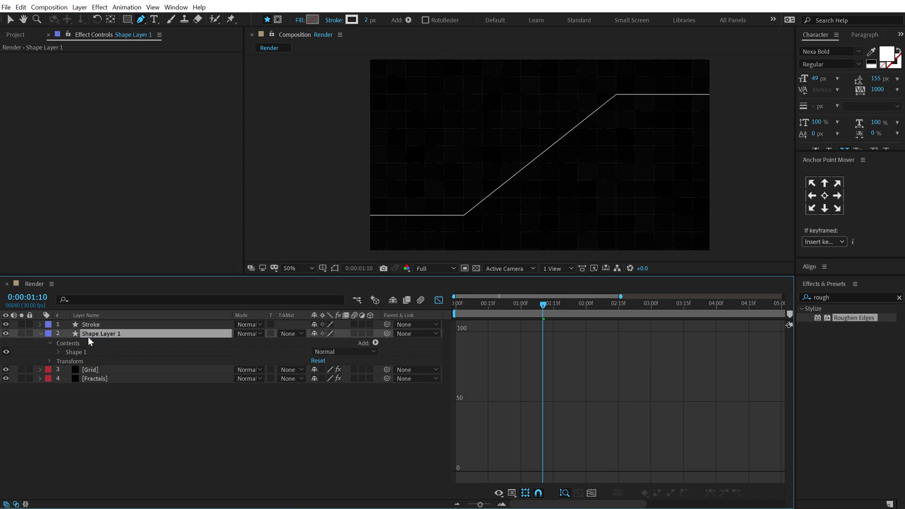
{"action": "key", "text": "Return"}
{"action": "type", "text": "Line"}
{"action": "key", "text": "Return"}
{"action": "left_click", "coordinate": [48, 325]}
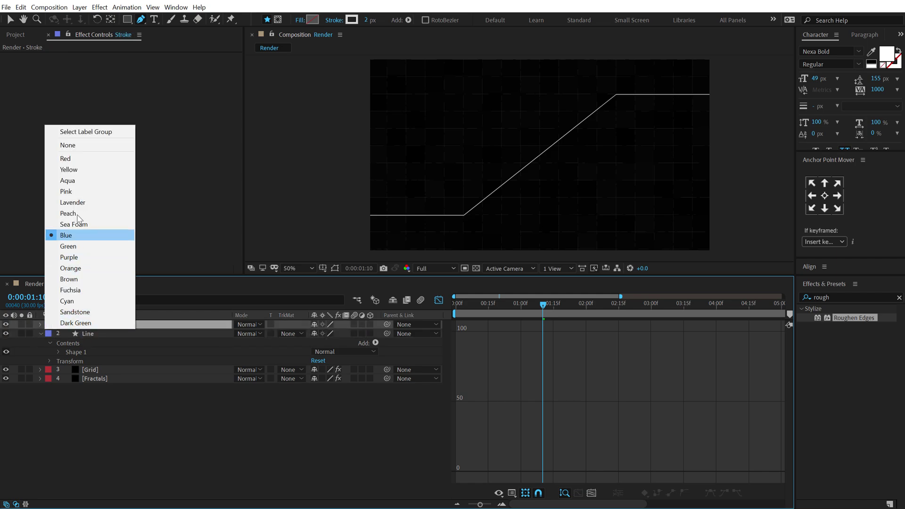
{"action": "left_click", "coordinate": [93, 172]}
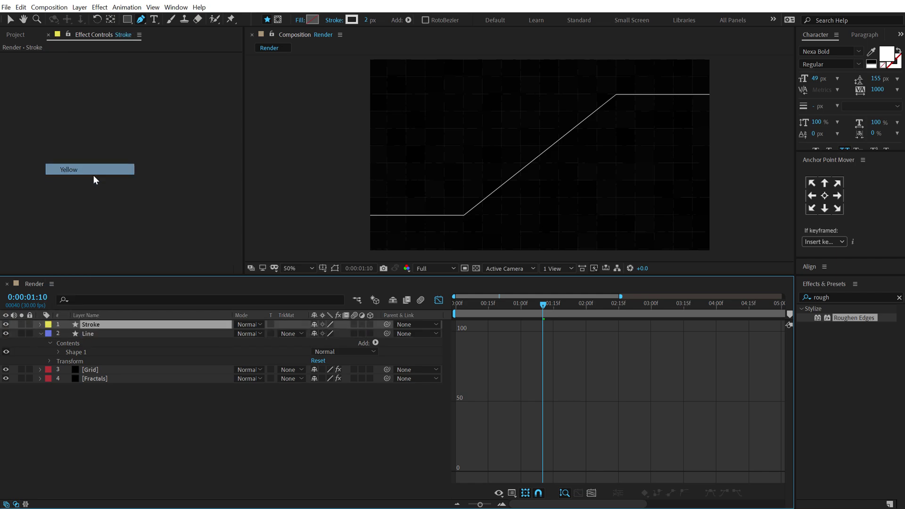
Close the Graph Editor, recolour the Stroke layer's line to a saturated pinkish red with hue 339°, and set its width to 8 px
{"action": "left_click", "coordinate": [440, 300]}
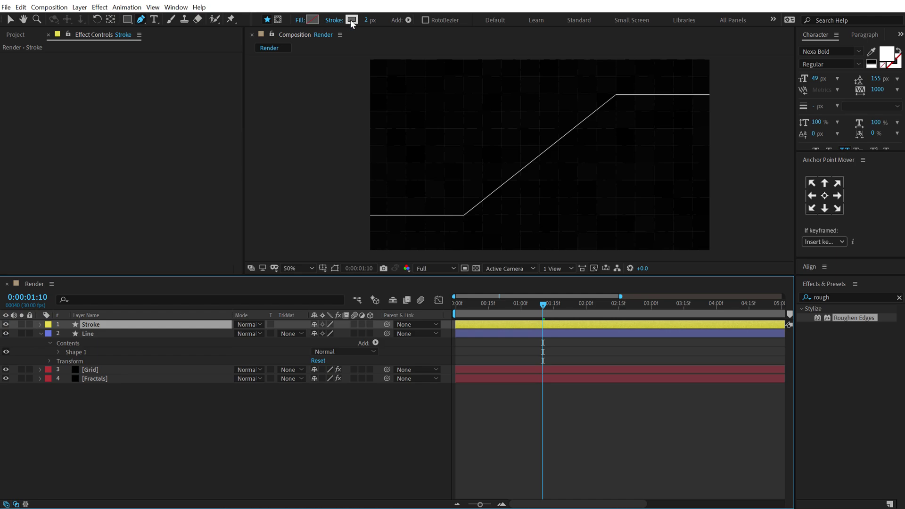
{"action": "left_click", "coordinate": [351, 19]}
{"action": "left_click", "coordinate": [240, 94]}
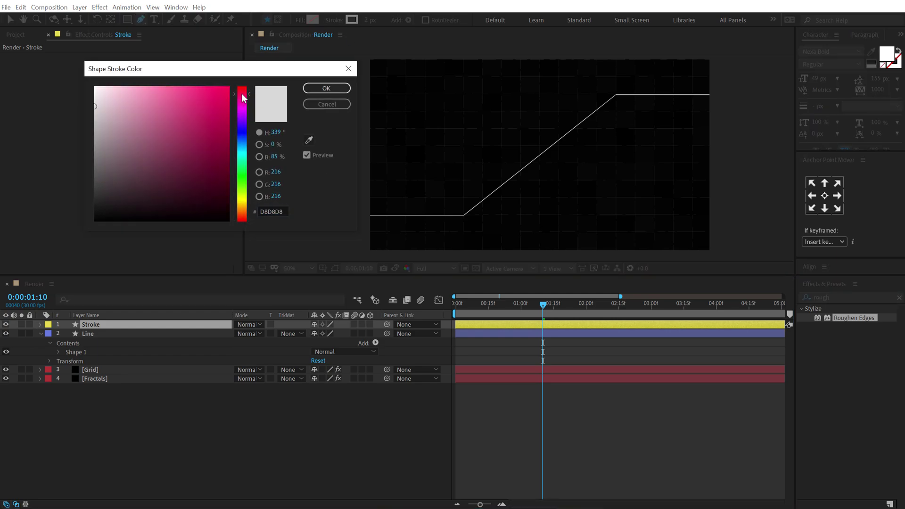
{"action": "left_click", "coordinate": [229, 87]}
{"action": "left_click", "coordinate": [326, 88]}
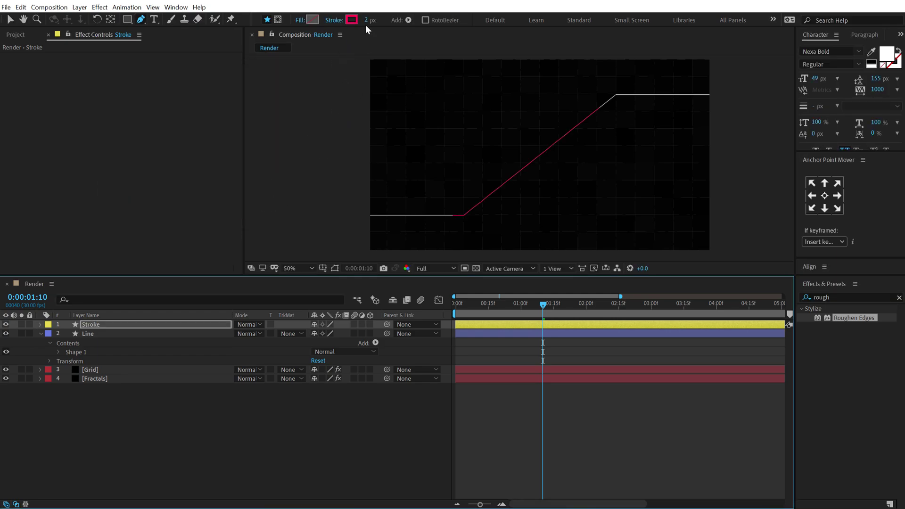
{"action": "left_click_drag", "start_coordinate": [366, 19], "coordinate": [372, 22]}
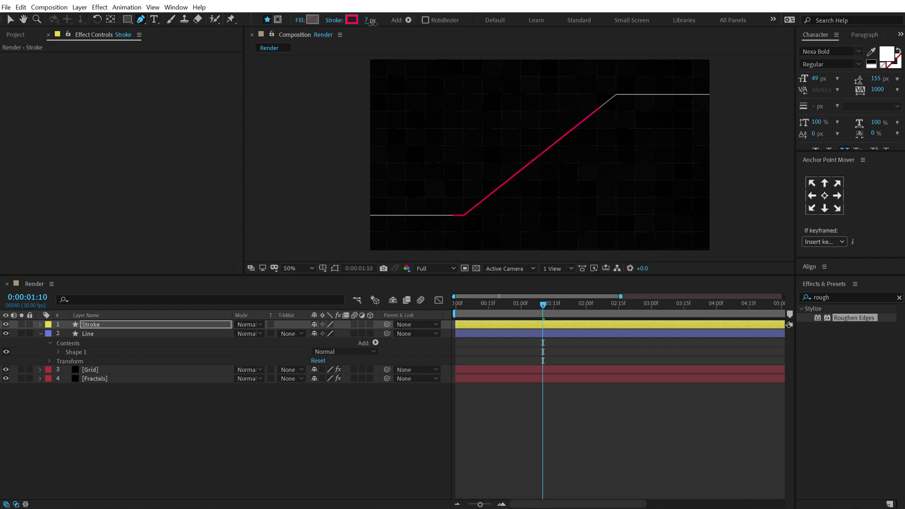
{"action": "left_click", "coordinate": [371, 22]}
{"action": "type", "text": "8"}
{"action": "key", "text": "Return"}
{"action": "mouse_move", "coordinate": [457, 305]}
{"action": "left_mouse_down"}
{"action": "mouse_move", "coordinate": [585, 306]}
{"action": "mouse_move", "coordinate": [524, 306]}
{"action": "mouse_move", "coordinate": [543, 305]}
{"action": "left_mouse_up"}
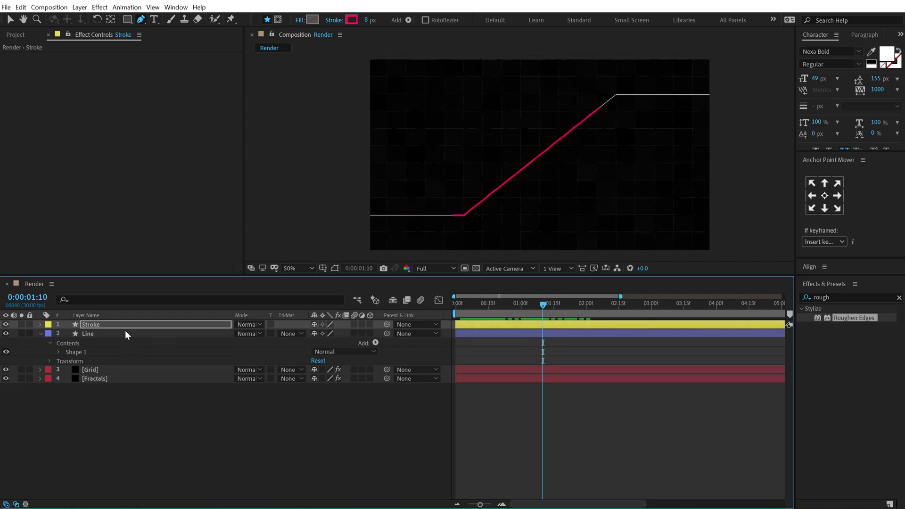
Reveal the Stroke layer's keyframes and move both Start keyframes about three frames earlier to shorten the travelling segment
{"action": "left_click", "coordinate": [98, 332]}
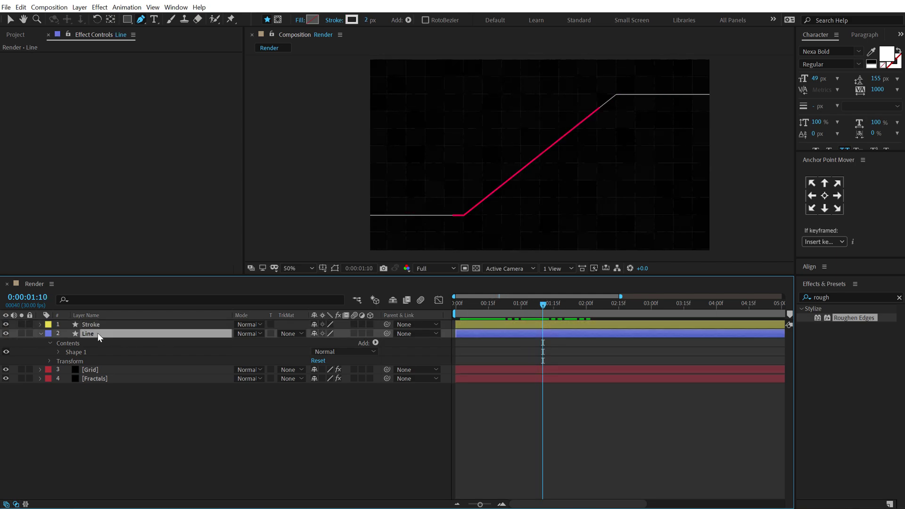
{"action": "left_click", "coordinate": [89, 323]}
{"action": "key", "text": "u"}
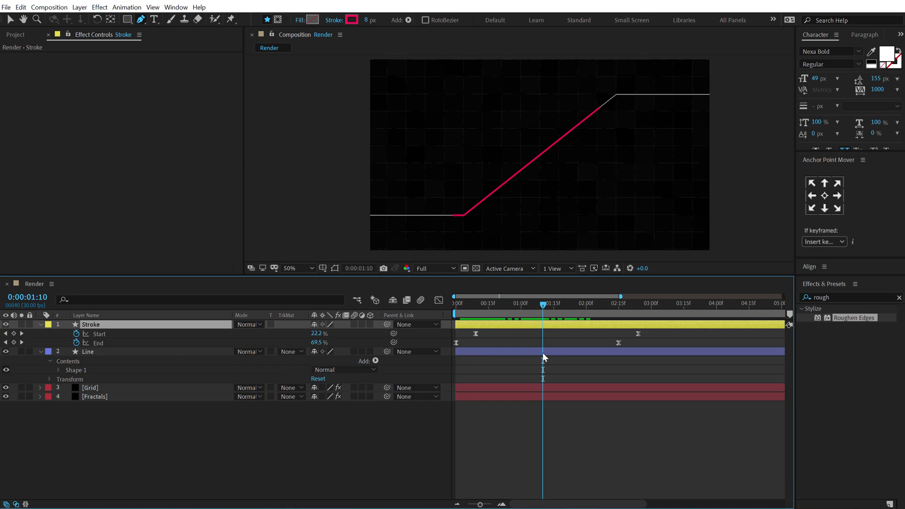
{"action": "left_click_drag", "start_coordinate": [644, 332], "coordinate": [470, 335]}
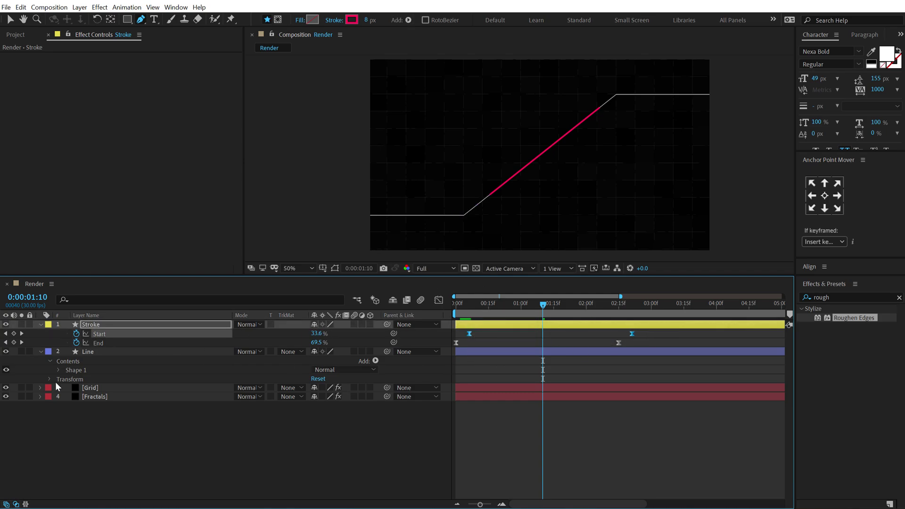
Try to copy the Grid layer's Roughen Edges effect onto the Line layer
{"action": "left_click", "coordinate": [88, 351]}
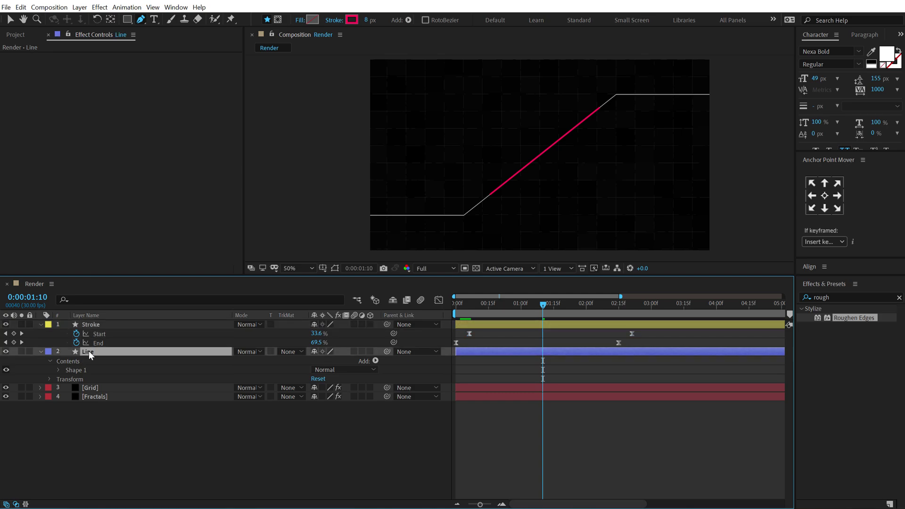
{"action": "left_click", "coordinate": [95, 388]}
{"action": "left_click", "coordinate": [52, 164]}
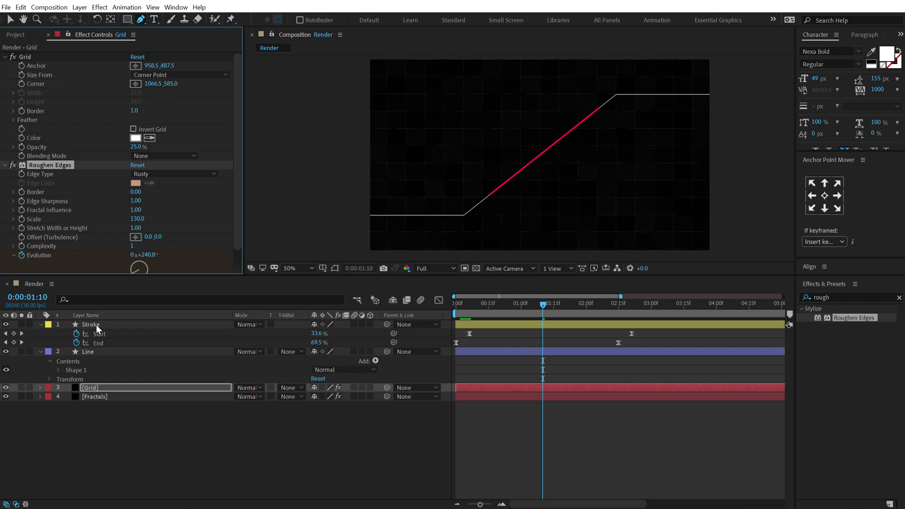
{"action": "left_click", "coordinate": [93, 350]}
{"action": "key", "text": "ctrl+v"}
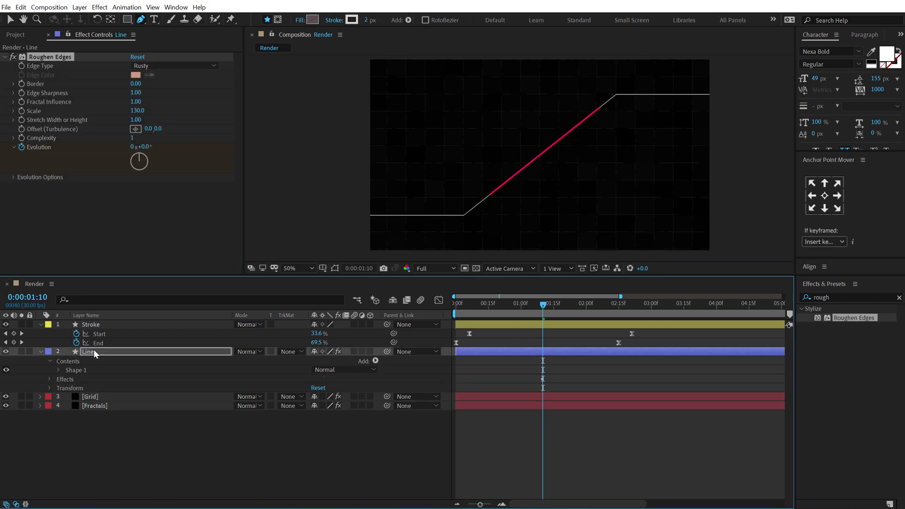
{"action": "key", "text": "ctrl+z"}
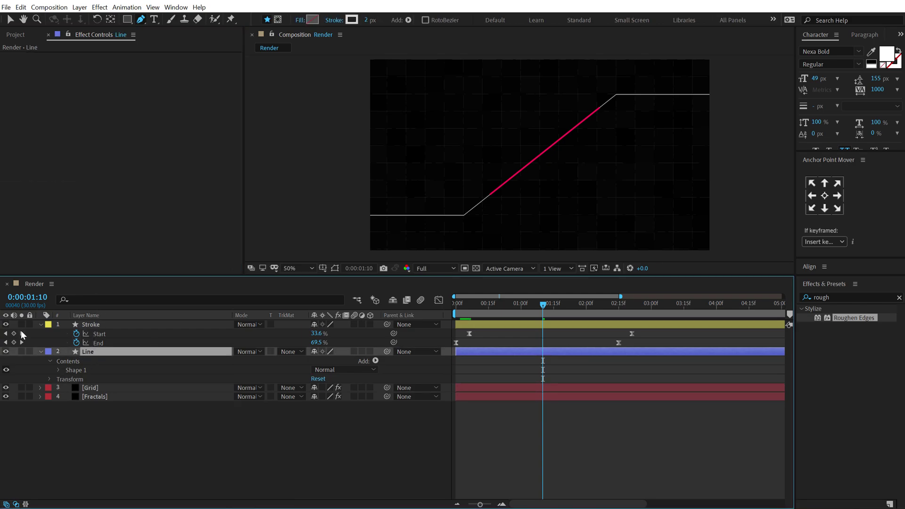
Hide the Stroke layer and apply a fresh Roughen Edges effect to the Line layer
{"action": "left_click", "coordinate": [7, 325]}
{"action": "double_click", "coordinate": [845, 318]}
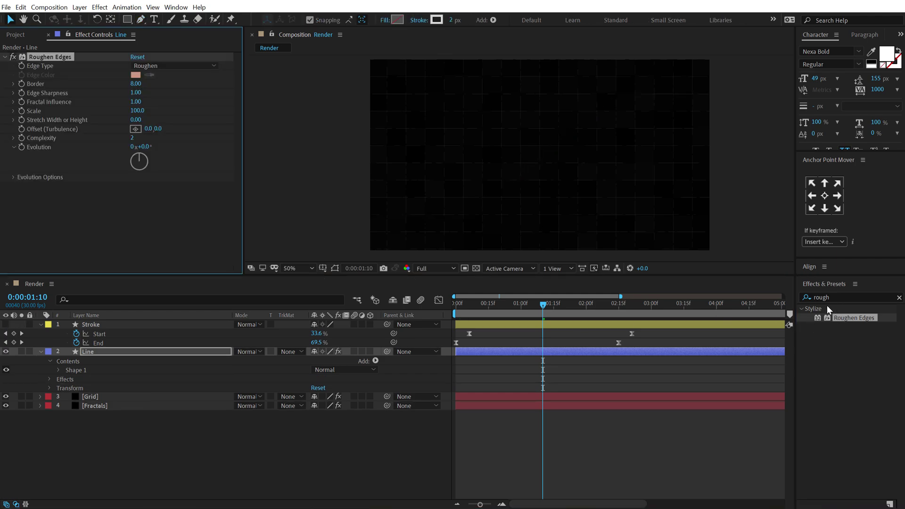
{"action": "key", "text": "space"}
Set the Line layer's Roughen Edges to Border 0.70, Edge Sharpness 2.00, Scale 50, Complexity 1 and Evolution 78°
{"action": "left_click", "coordinate": [134, 84]}
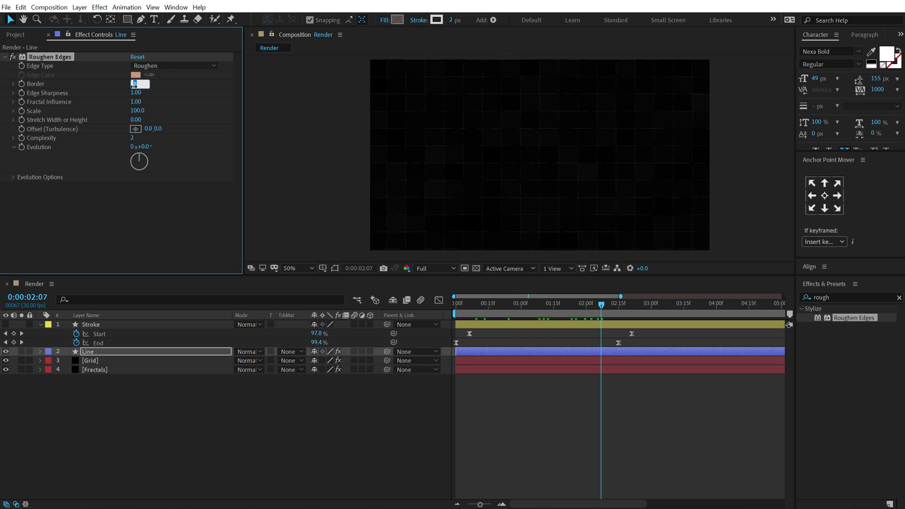
{"action": "key", "text": "Return"}
{"action": "left_click", "coordinate": [137, 111]}
{"action": "left_click_drag", "start_coordinate": [135, 94], "coordinate": [159, 92]}
{"action": "left_click", "coordinate": [133, 94]}
{"action": "left_click_drag", "start_coordinate": [132, 138], "coordinate": [73, 144]}
{"action": "left_click_drag", "start_coordinate": [148, 148], "coordinate": [193, 147]}
{"action": "left_click_drag", "start_coordinate": [137, 83], "coordinate": [114, 87]}
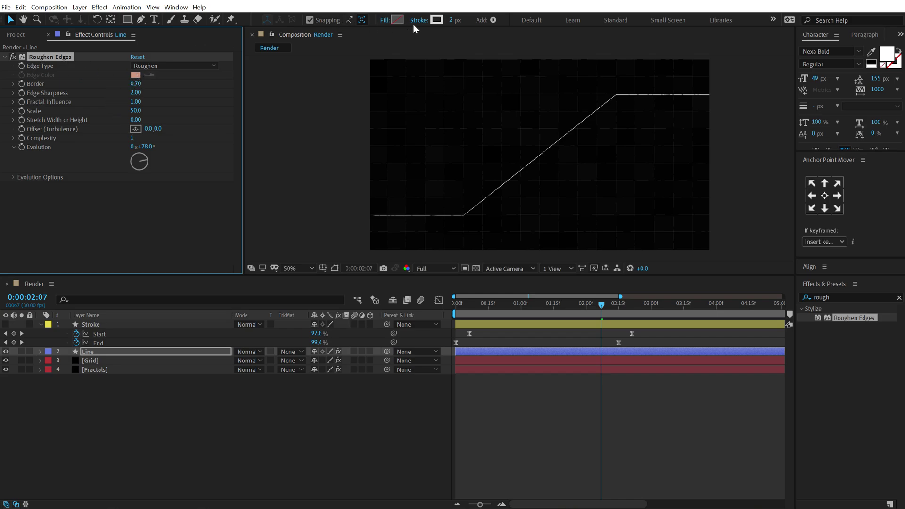
Try stroke widths of 1 px and 23 px on the Line layer and return the width to 2 px
{"action": "left_click", "coordinate": [451, 20]}
{"action": "type", "text": "1"}
{"action": "key", "text": "Return"}
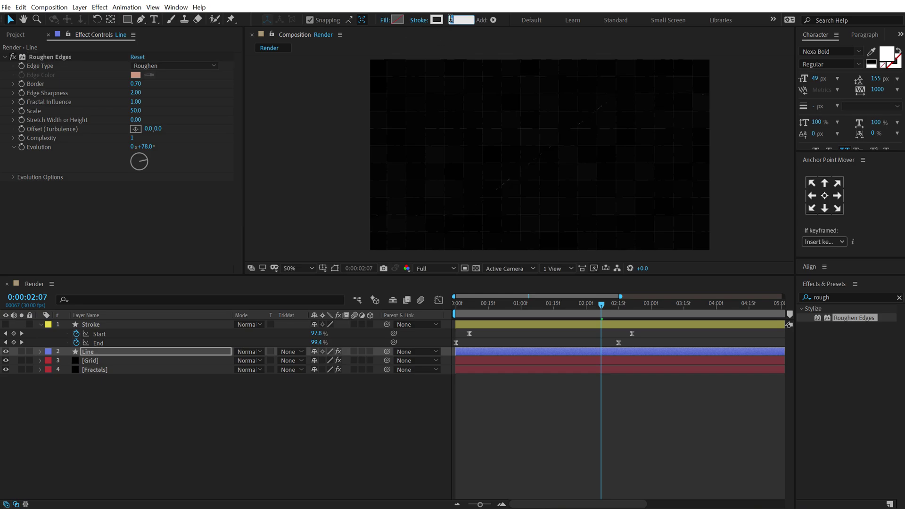
{"action": "left_click_drag", "start_coordinate": [452, 20], "coordinate": [471, 20]}
{"action": "key", "text": "ctrl+z"}
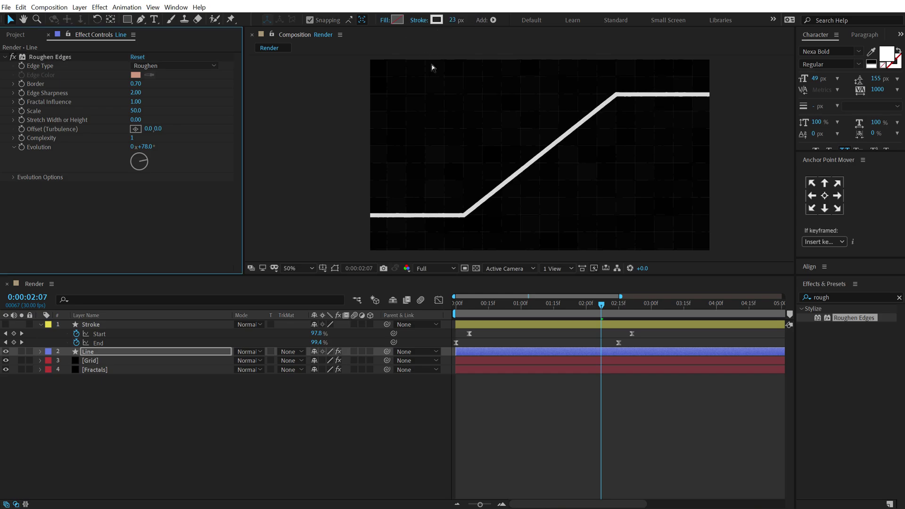
{"action": "left_click", "coordinate": [452, 21]}
{"action": "type", "text": "2"}
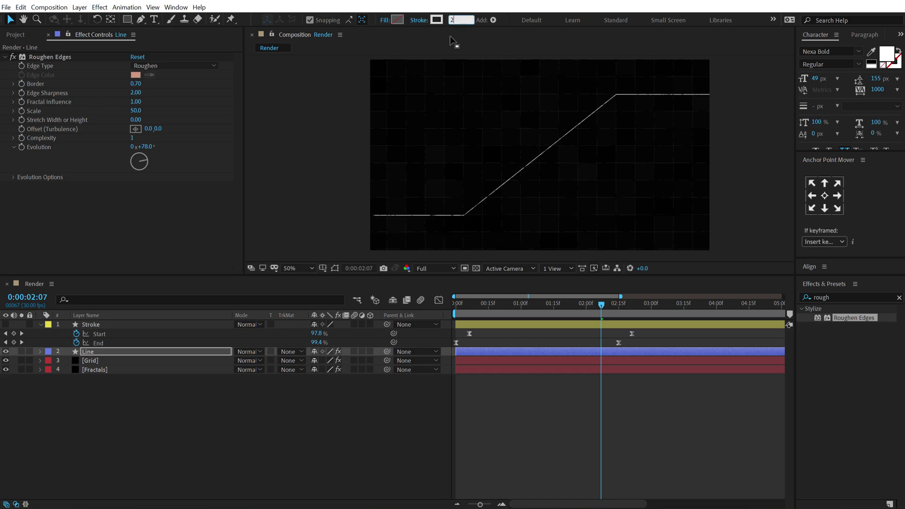
{"action": "key", "text": "Return"}
Lower the Line layer's opacity to 20%
{"action": "left_click", "coordinate": [110, 352]}
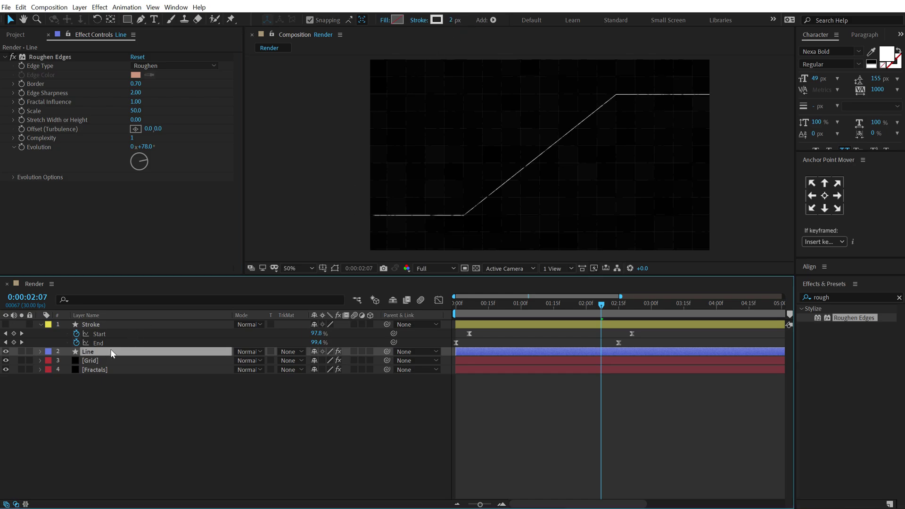
{"action": "key", "text": "t"}
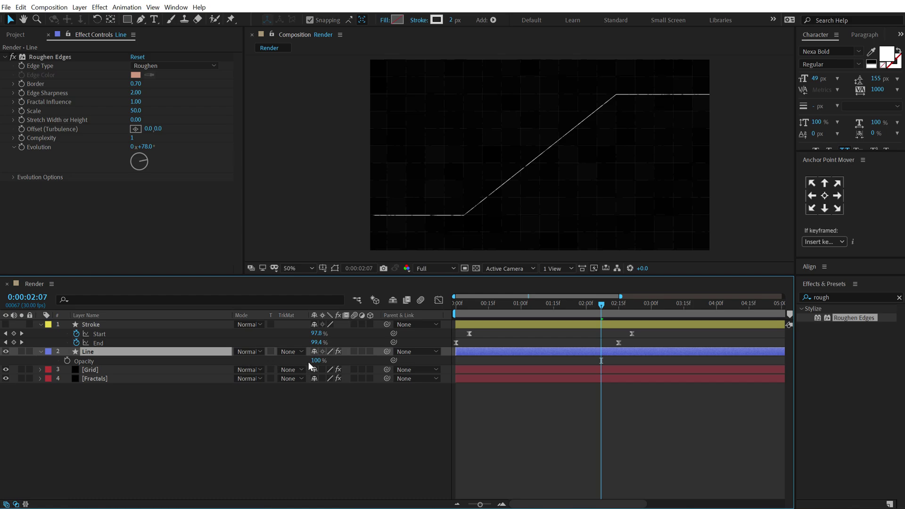
{"action": "left_click_drag", "start_coordinate": [314, 360], "coordinate": [265, 362]}
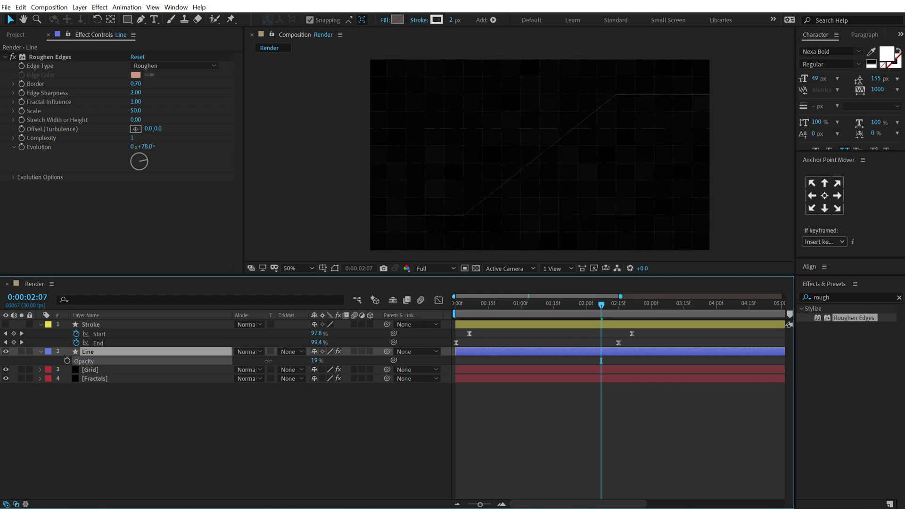
{"action": "left_click", "coordinate": [314, 360]}
{"action": "type", "text": "2"}
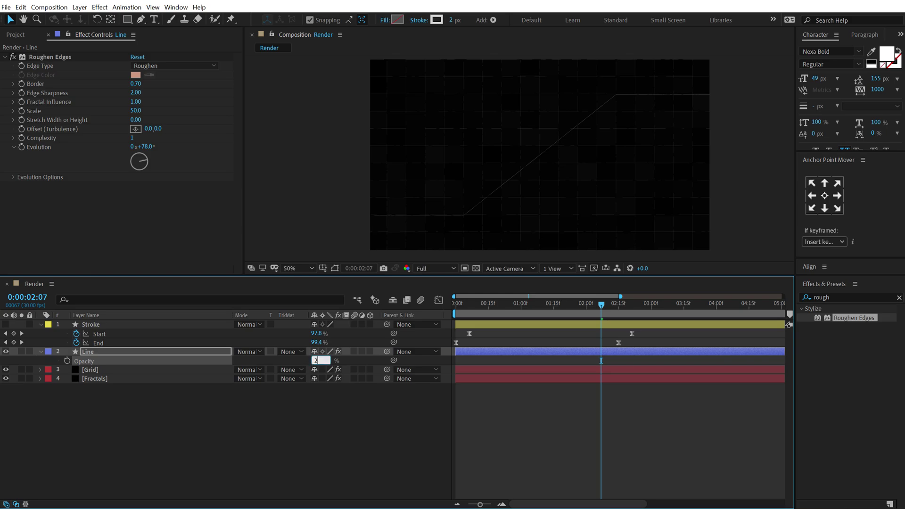
{"action": "type", "text": "0"}
{"action": "key", "text": "Return"}
Show the Stroke layer again, check its movement over the faint line, and set its stroke width to 10 px
{"action": "left_click", "coordinate": [40, 324]}
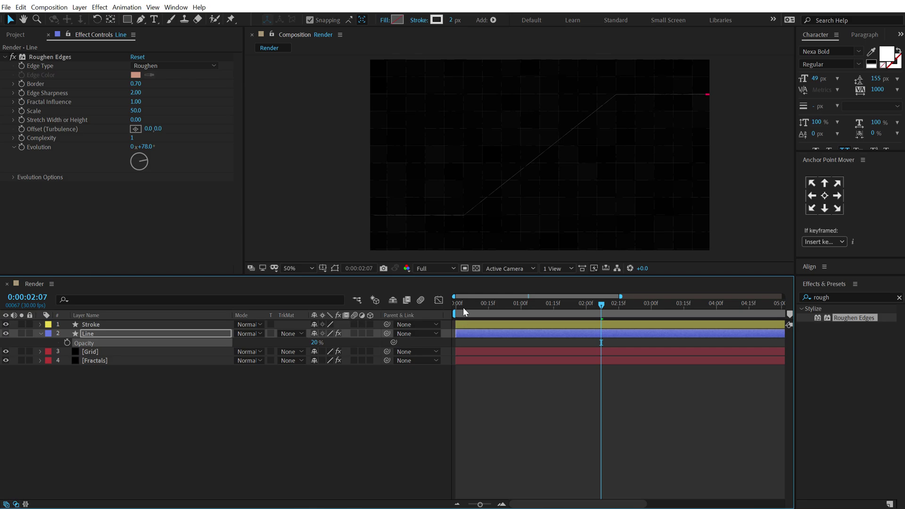
{"action": "left_click_drag", "start_coordinate": [462, 308], "coordinate": [541, 305]}
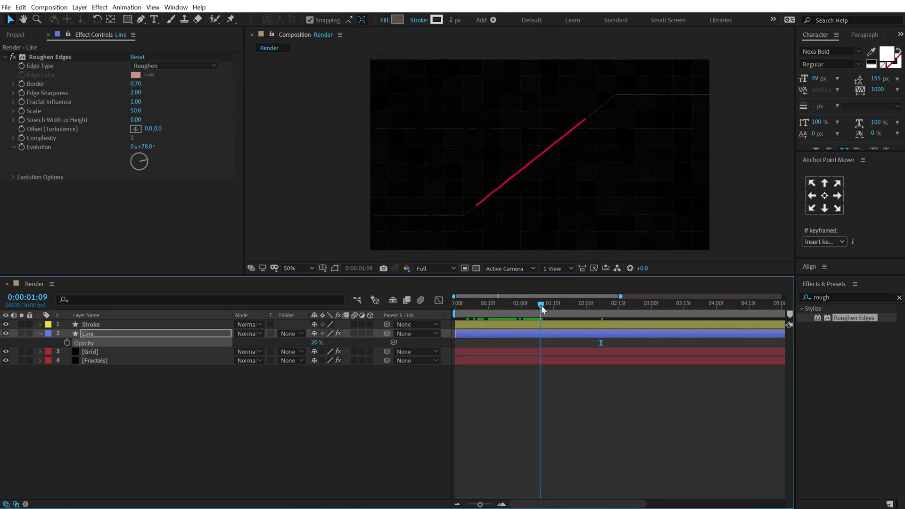
{"action": "left_click", "coordinate": [160, 324]}
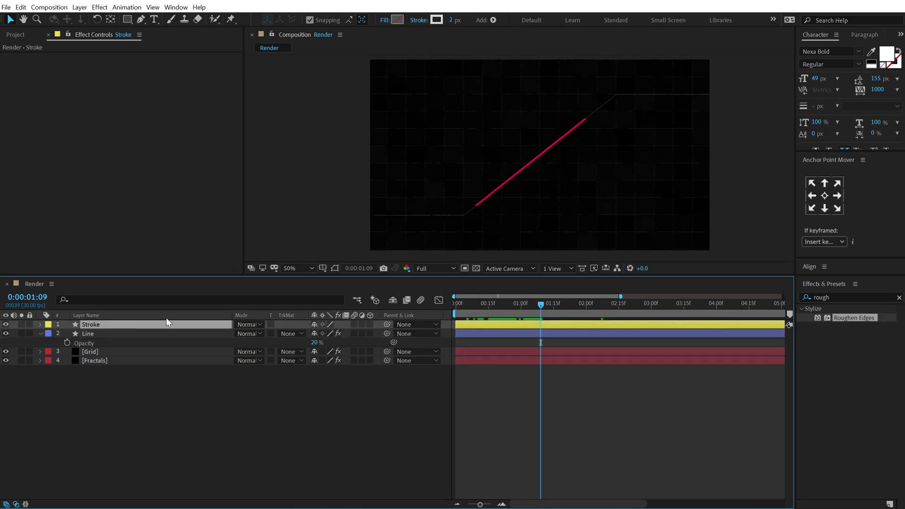
{"action": "left_click", "coordinate": [451, 23]}
{"action": "type", "text": "10"}
{"action": "key", "text": "Return"}
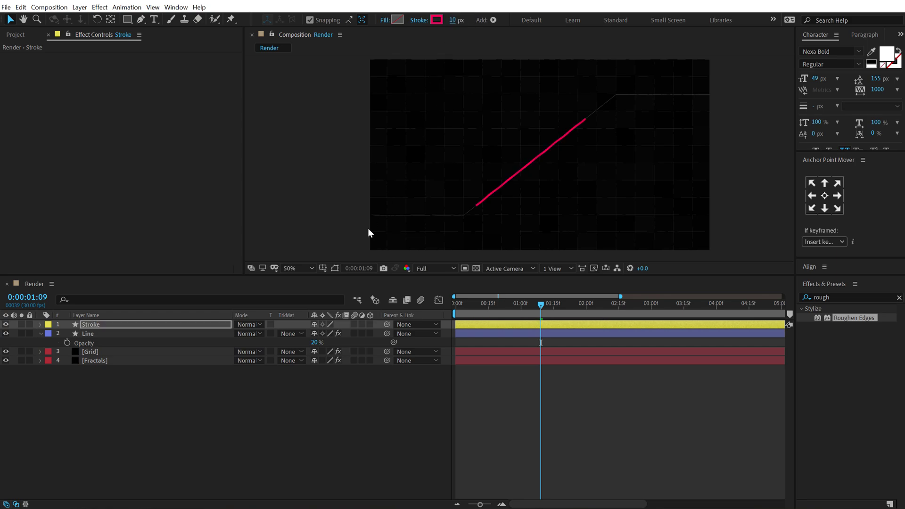
Pre-compose the Stroke layer under the suggested name, moving all attributes into the new composition
{"action": "left_click", "coordinate": [84, 323]}
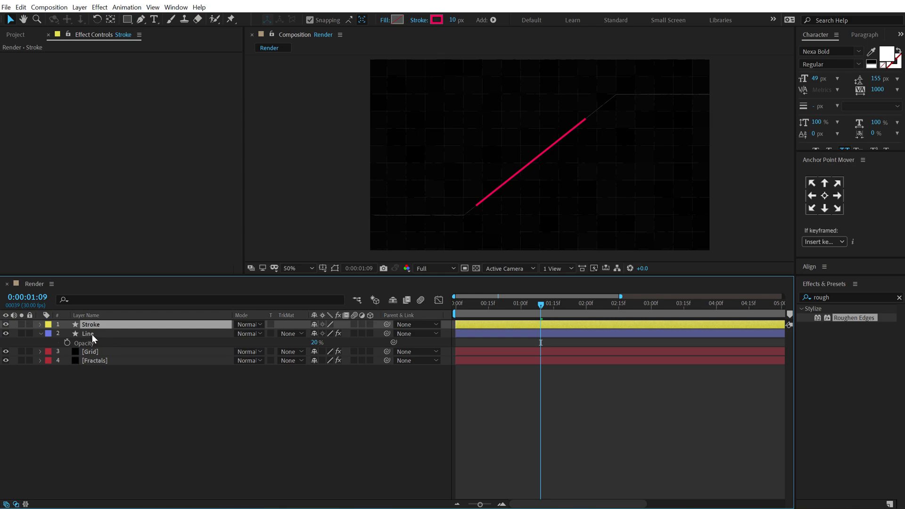
{"action": "left_click", "coordinate": [41, 334]}
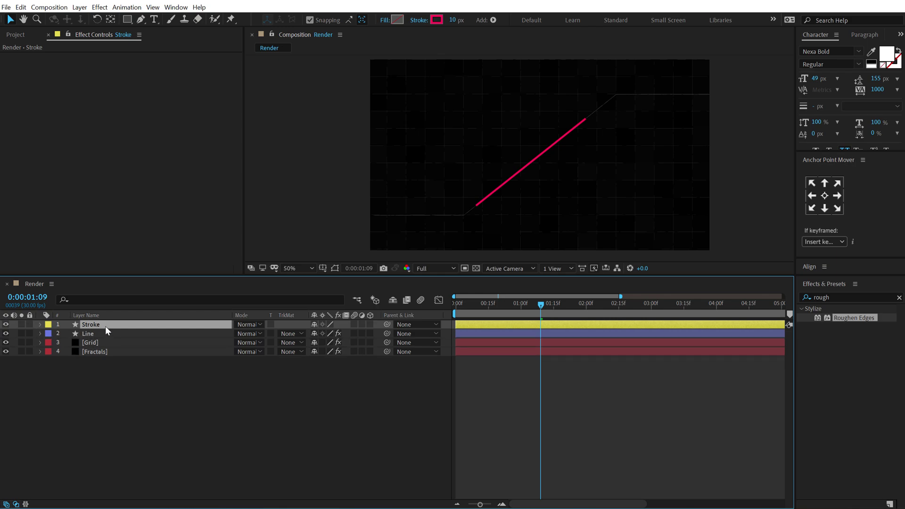
{"action": "key", "text": "ctrl+shift+c"}
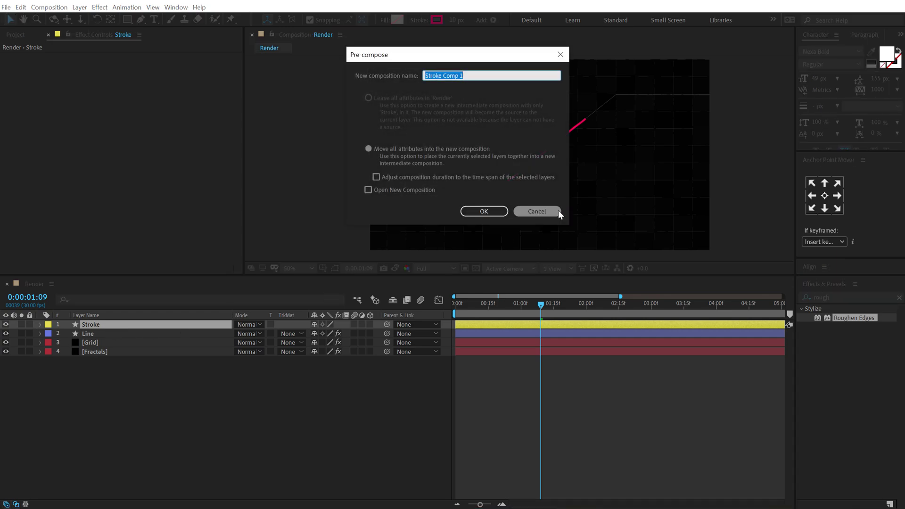
{"action": "left_click", "coordinate": [483, 213]}
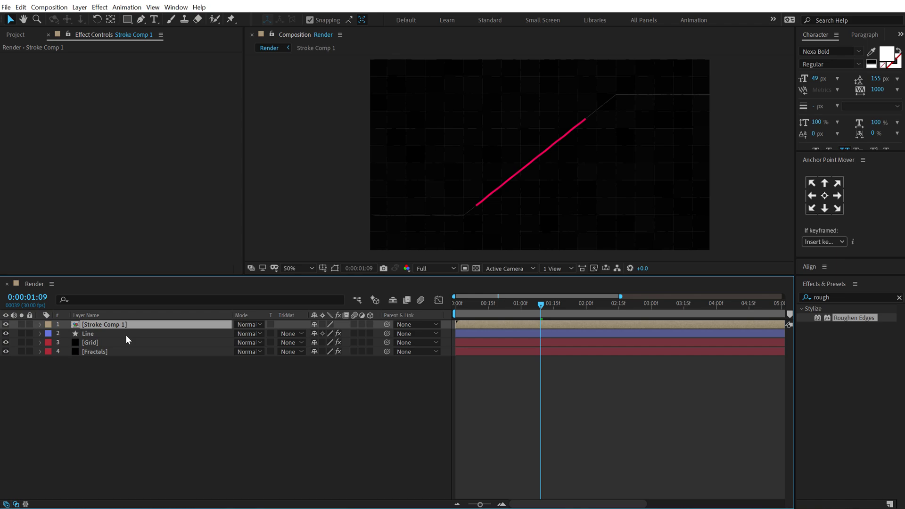
Duplicate the Stroke pre-composition and mirror the copy horizontally with a Scale of -100, 100%
{"action": "key", "text": "ctrl+d"}
{"action": "key", "text": "s"}
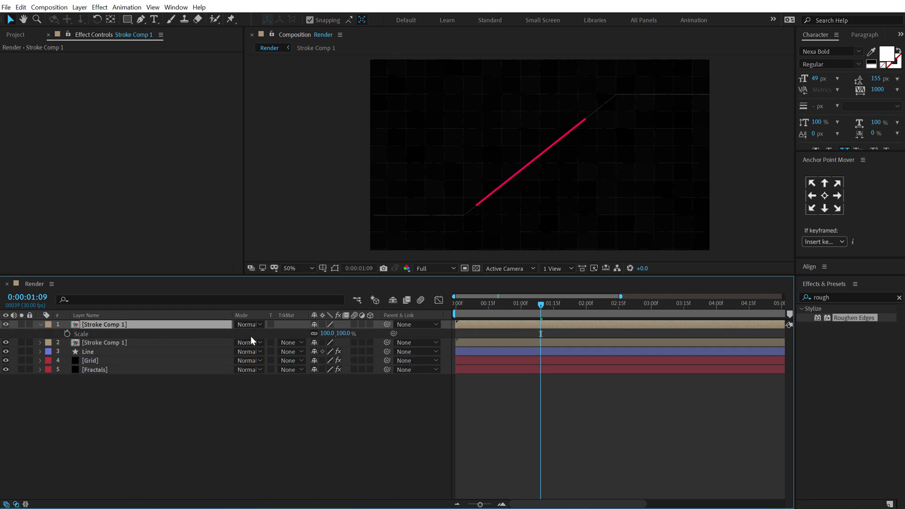
{"action": "left_click", "coordinate": [325, 334]}
{"action": "left_click", "coordinate": [327, 333]}
{"action": "type", "text": "-"}
{"action": "key", "text": "Return"}
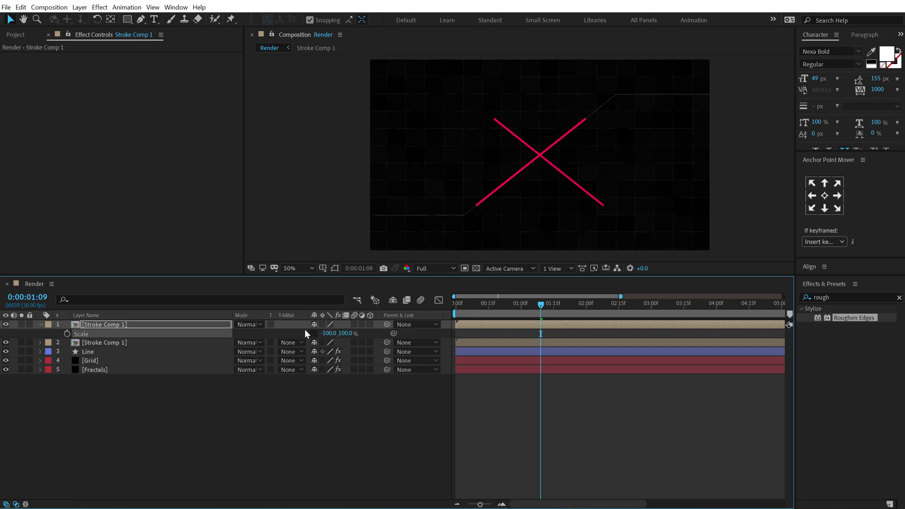
Duplicate the Line layer, mirror the copy horizontally with a Scale of -100, 100%, and preview the crossing strokes
{"action": "left_click", "coordinate": [101, 351]}
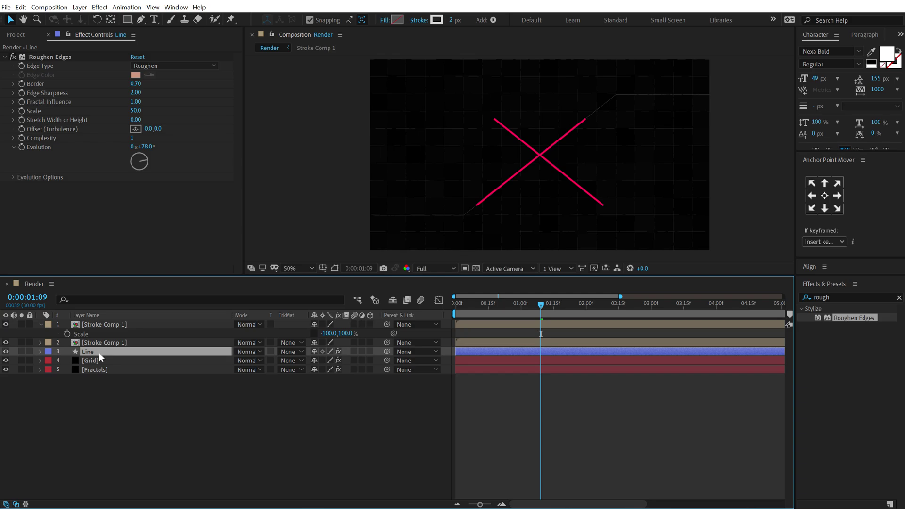
{"action": "key", "text": "ctrl+d"}
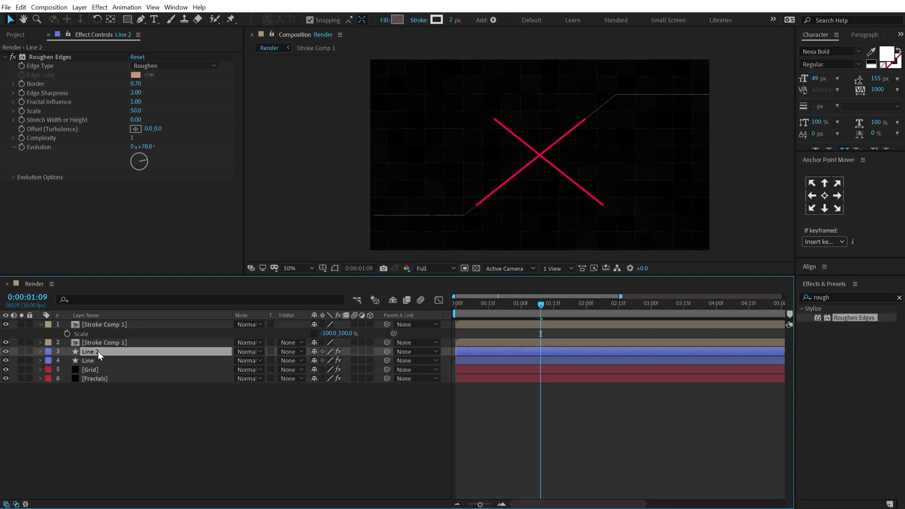
{"action": "key", "text": "s"}
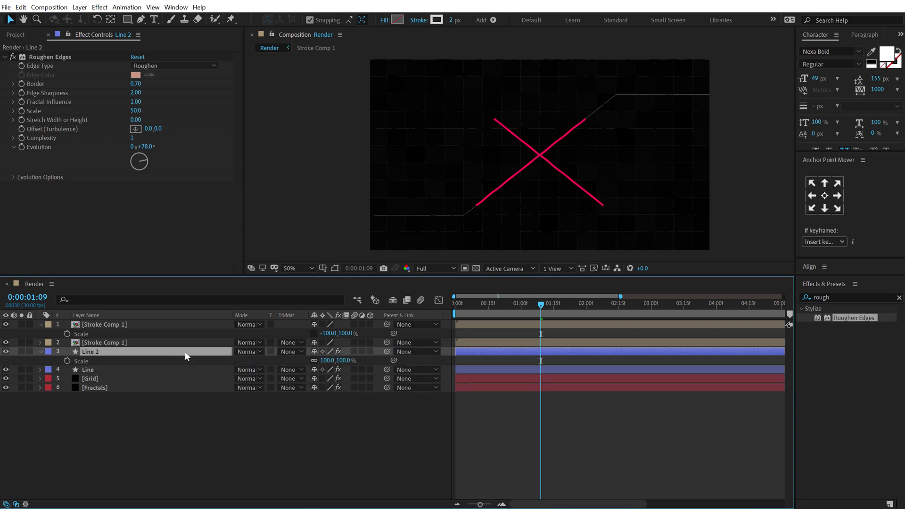
{"action": "left_click", "coordinate": [323, 361]}
{"action": "key", "text": "Home"}
{"action": "type", "text": "-"}
{"action": "left_click", "coordinate": [248, 433]}
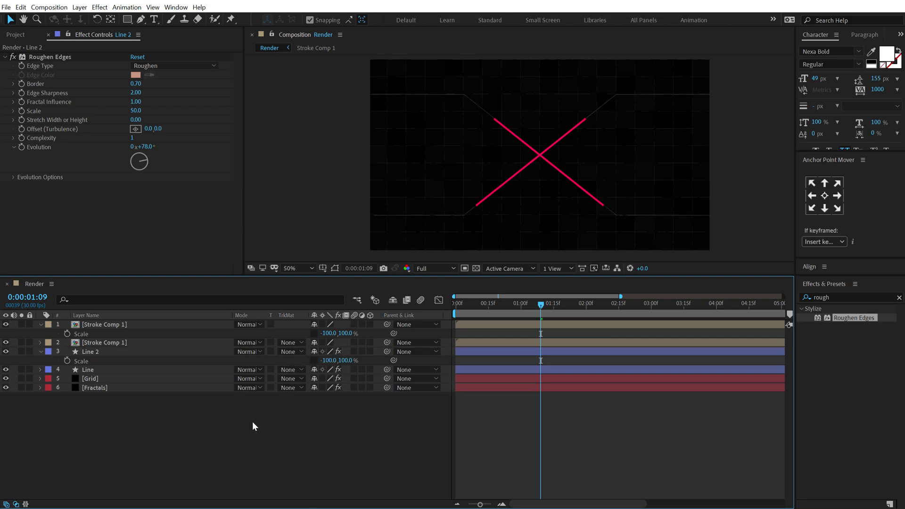
{"action": "key", "text": "space"}
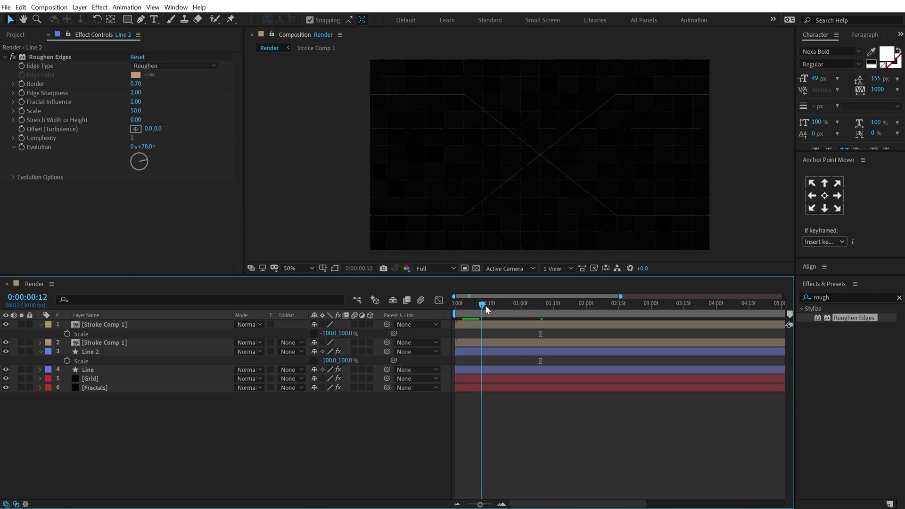
{"action": "mouse_move", "coordinate": [545, 307]}
{"action": "left_mouse_down"}
{"action": "mouse_move", "coordinate": [561, 307]}
{"action": "mouse_move", "coordinate": [523, 307]}
{"action": "mouse_move", "coordinate": [545, 307]}
{"action": "left_mouse_up"}
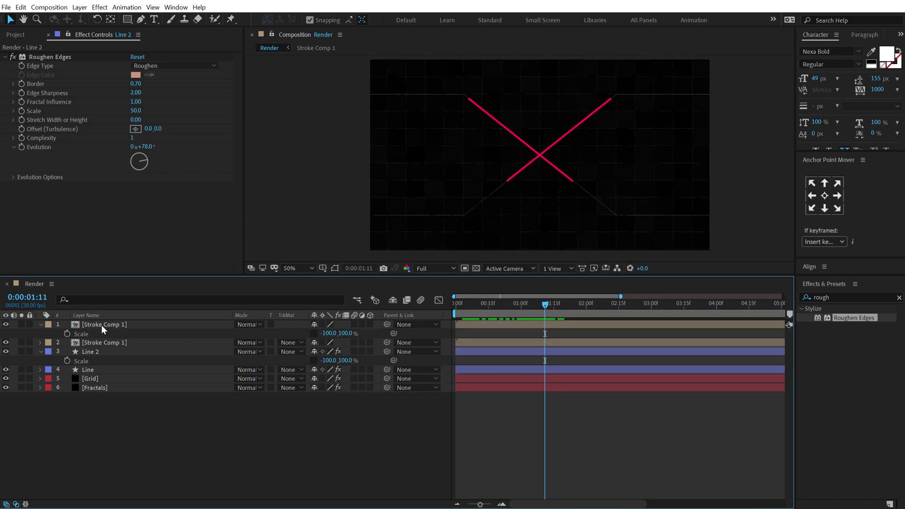
In Stroke Comp 1, copy the Stroke layer's two Start keyframes to 0:00:02:24 and time-reverse the copies
{"action": "double_click", "coordinate": [100, 325]}
{"action": "left_click", "coordinate": [108, 323]}
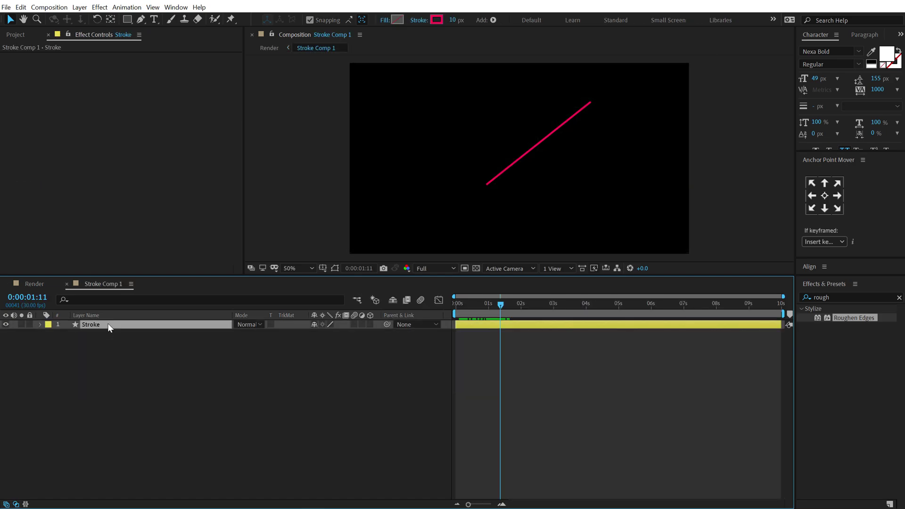
{"action": "key", "text": "u"}
{"action": "mouse_move", "coordinate": [541, 308]}
{"action": "left_mouse_down"}
{"action": "mouse_move", "coordinate": [543, 336]}
{"action": "mouse_move", "coordinate": [459, 335]}
{"action": "left_mouse_up"}
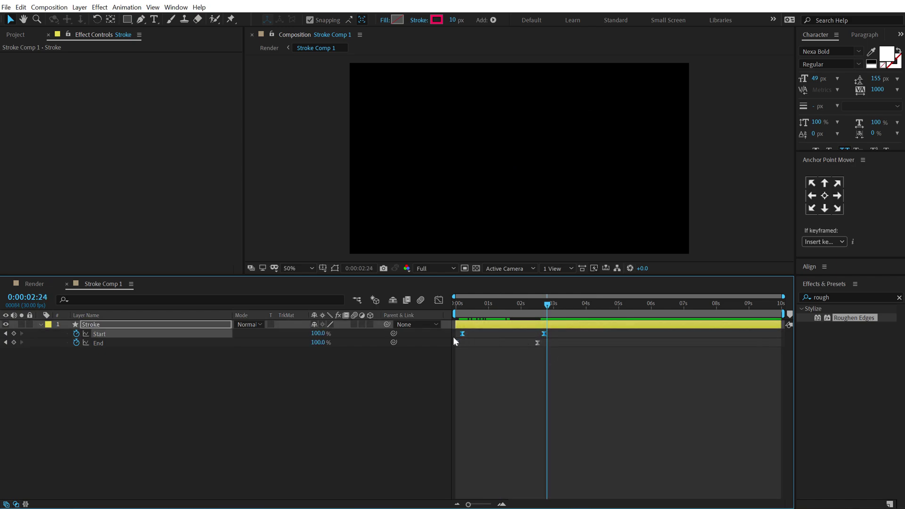
{"action": "key", "text": "ctrl+c"}
{"action": "key", "text": "ctrl+v"}
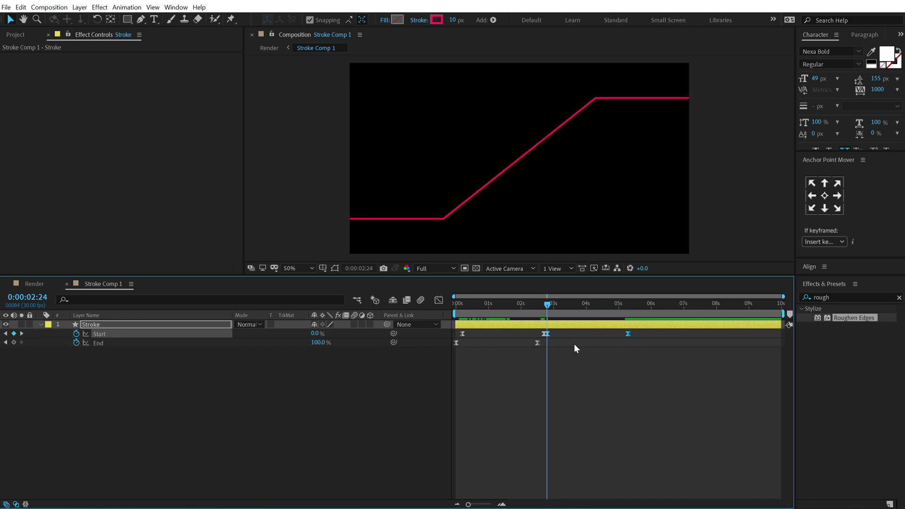
{"action": "right_click", "coordinate": [550, 333]}
{"action": "mouse_move", "coordinate": [615, 455]}
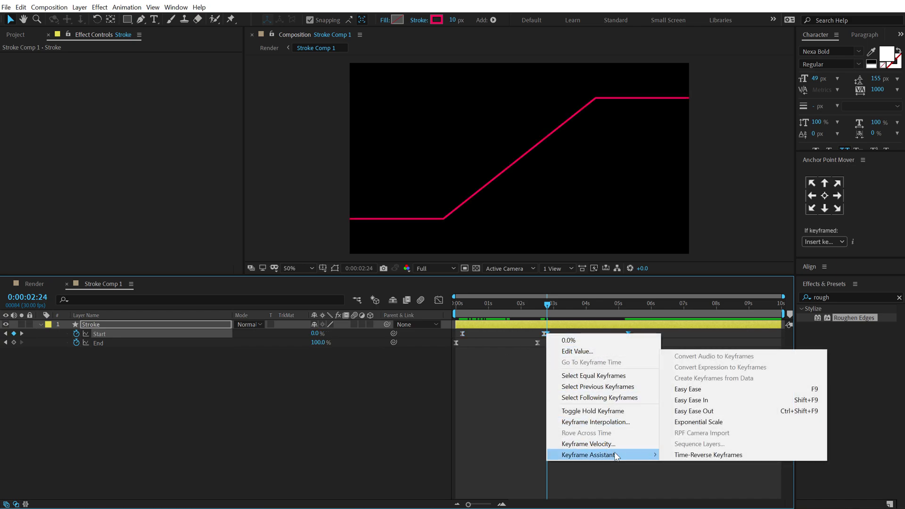
{"action": "left_click", "coordinate": [683, 455]}
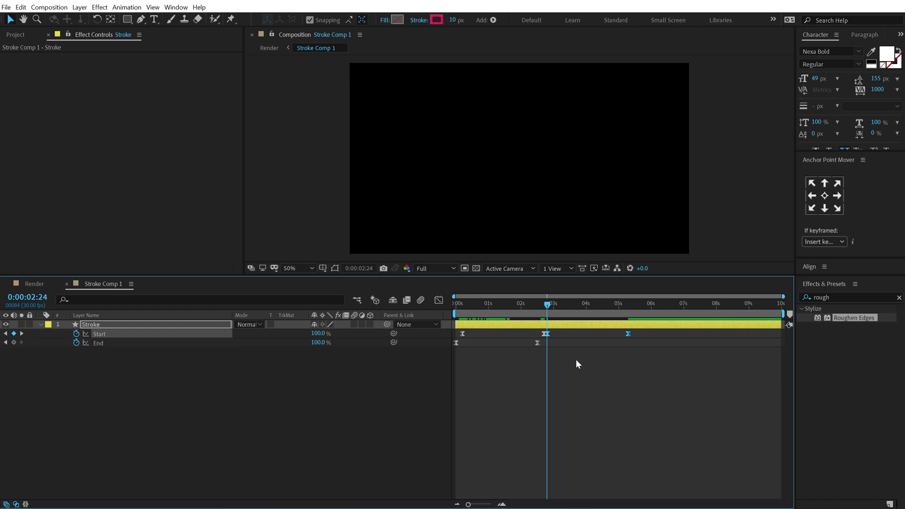
Copy the Stroke layer's two End keyframes to 0:00:03:00, time-reverse the copies, and check the return movement
{"action": "scroll", "coordinate": [576, 359], "scroll_direction": "up", "scroll_amount": 3}
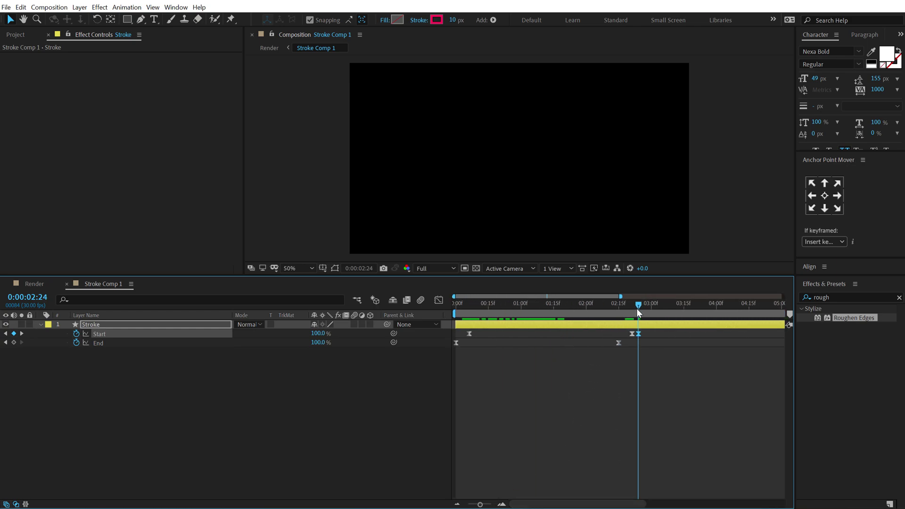
{"action": "left_click_drag", "start_coordinate": [638, 308], "coordinate": [651, 307]}
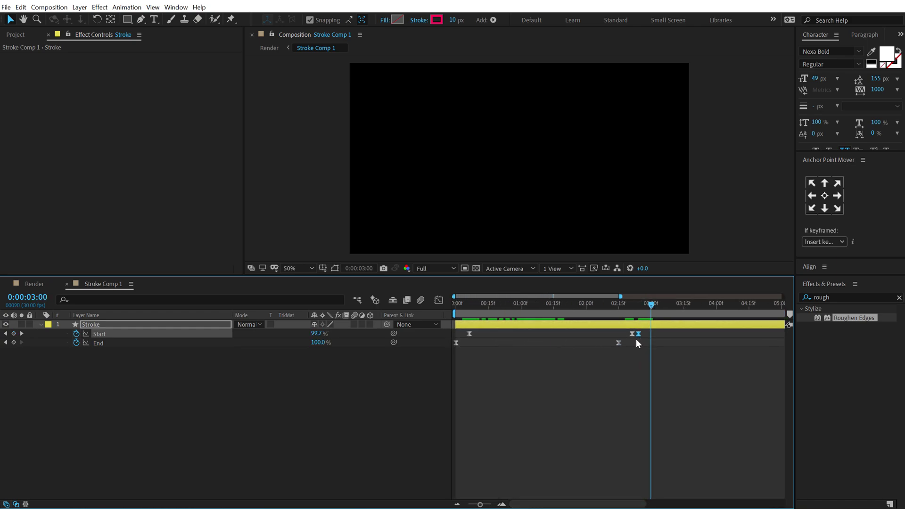
{"action": "left_click_drag", "start_coordinate": [626, 343], "coordinate": [426, 353]}
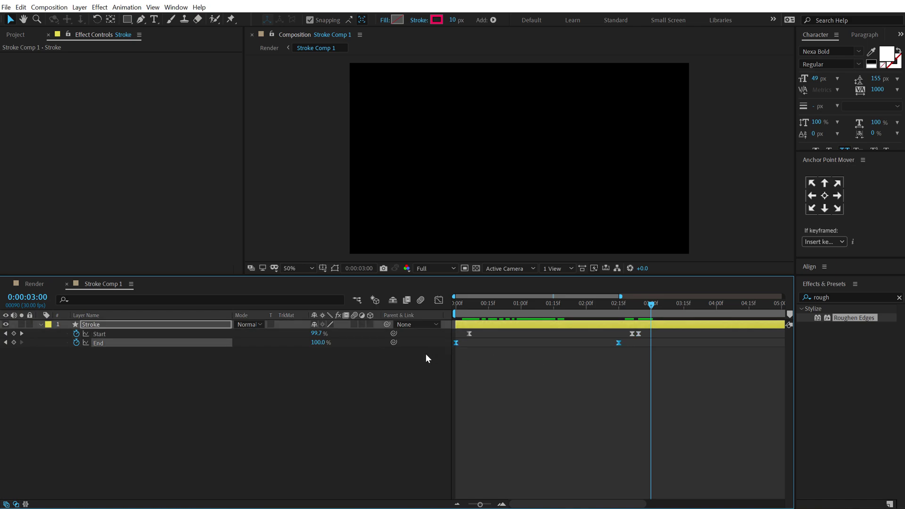
{"action": "key", "text": "ctrl+c"}
{"action": "key", "text": "ctrl+v"}
{"action": "right_click", "coordinate": [651, 343]}
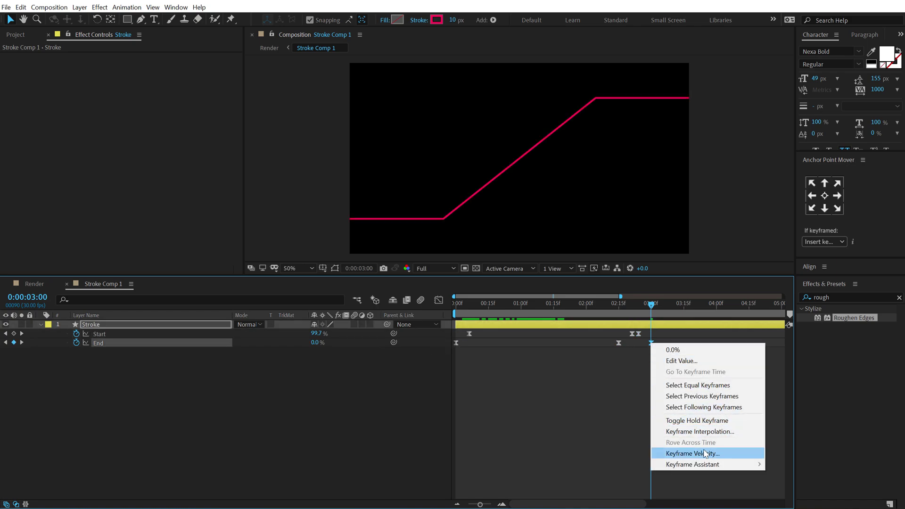
{"action": "mouse_move", "coordinate": [707, 464]}
{"action": "left_click", "coordinate": [795, 464]}
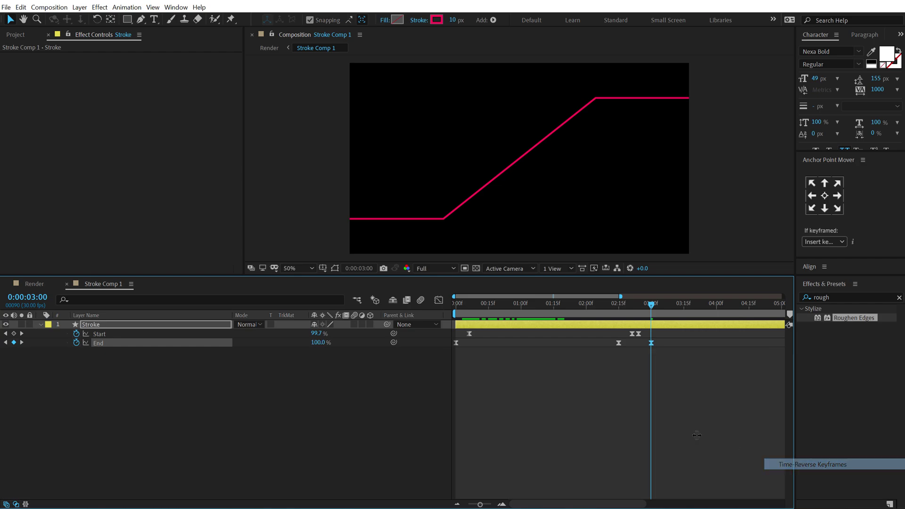
{"action": "left_click", "coordinate": [697, 435]}
{"action": "key", "text": "minus"}
{"action": "mouse_move", "coordinate": [530, 305]}
{"action": "left_mouse_down"}
{"action": "mouse_move", "coordinate": [618, 321]}
{"action": "mouse_move", "coordinate": [493, 325]}
{"action": "mouse_move", "coordinate": [608, 327]}
{"action": "left_mouse_up"}
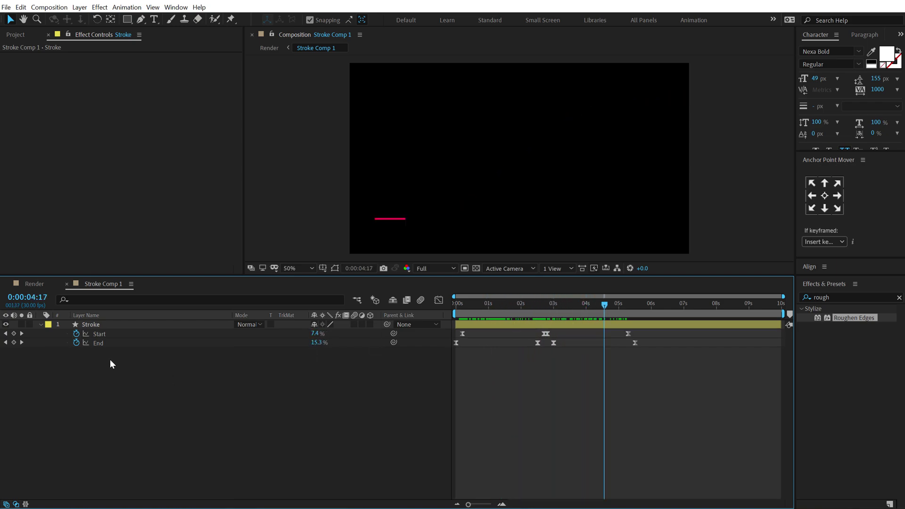
Add a loopOut() expression to the Stroke layer's Start property
{"action": "left_click", "coordinate": [75, 334], "text": "alt"}
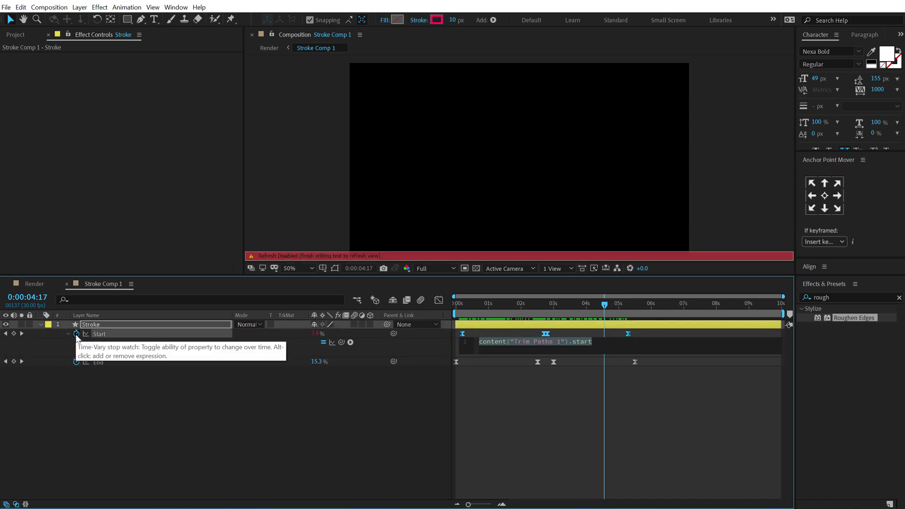
{"action": "type", "text": "loop"}
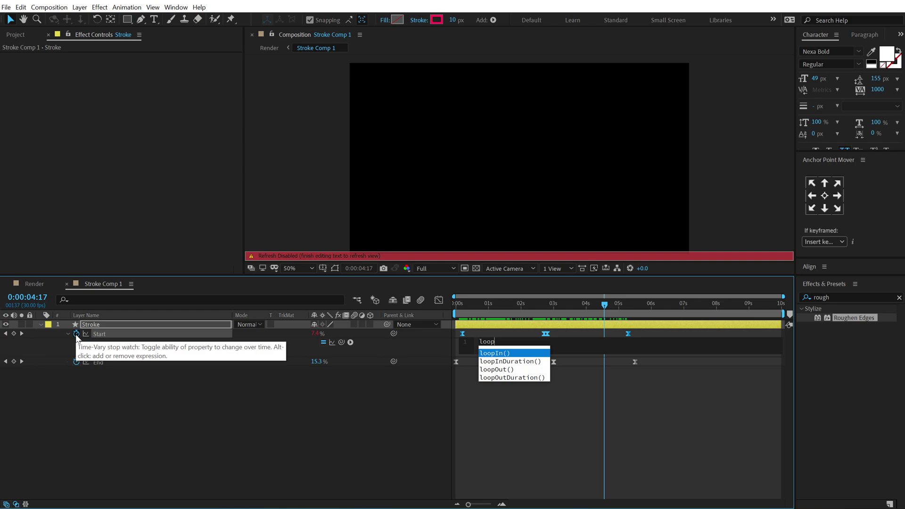
{"action": "key", "text": "Down"}
{"action": "key", "text": "Down"}
{"action": "key", "text": "Return"}
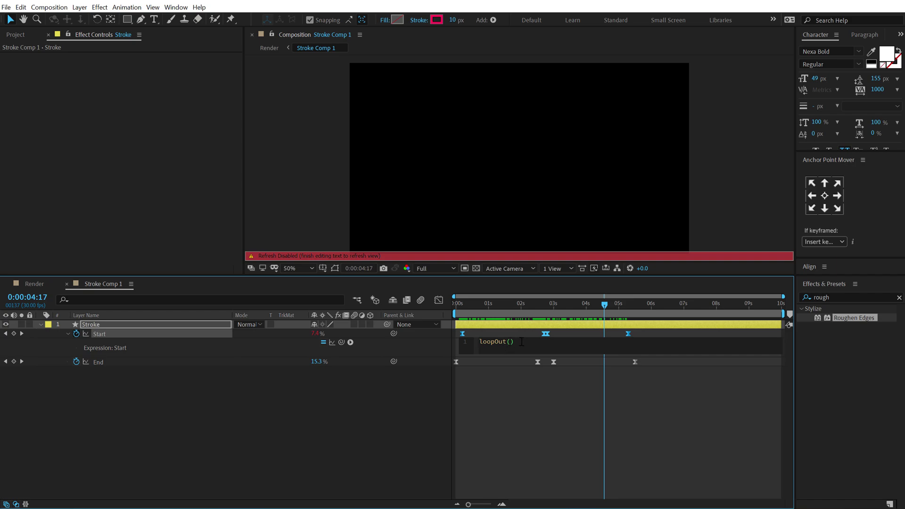
{"action": "left_click", "coordinate": [103, 380]}
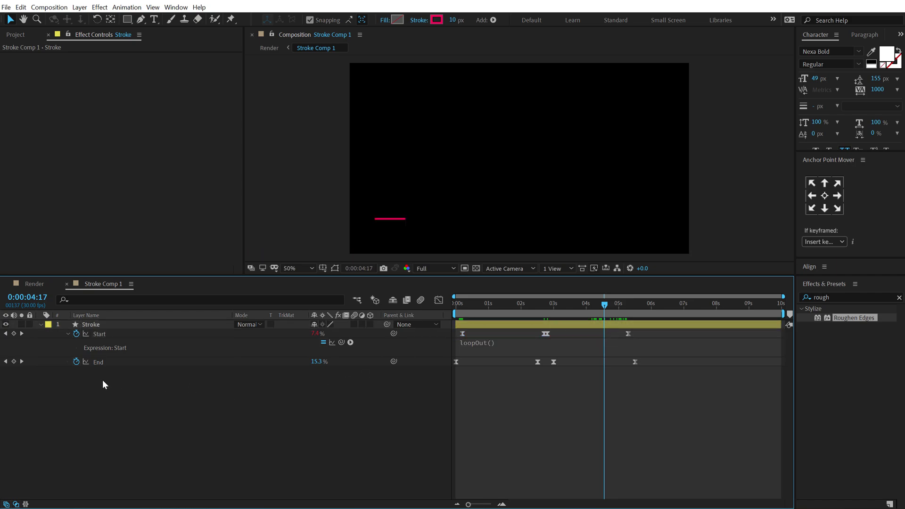
Give the Stroke layer's End property the same loopOut() expression, check the looping, and return to the Render composition
{"action": "left_click", "coordinate": [75, 362], "text": "alt"}
{"action": "key", "text": "ctrl+v"}
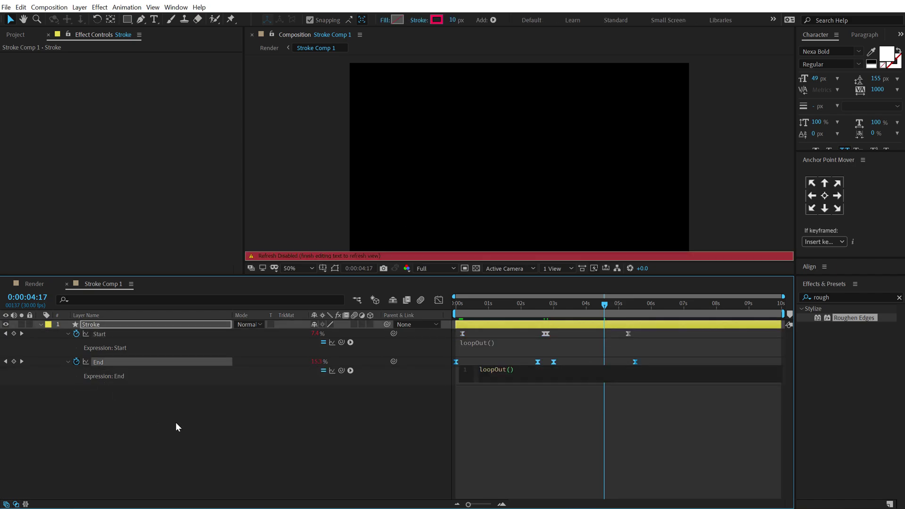
{"action": "left_click", "coordinate": [175, 423]}
{"action": "mouse_move", "coordinate": [628, 310]}
{"action": "left_mouse_down"}
{"action": "mouse_move", "coordinate": [766, 309]}
{"action": "mouse_move", "coordinate": [473, 309]}
{"action": "mouse_move", "coordinate": [541, 310]}
{"action": "left_mouse_up"}
{"action": "left_click", "coordinate": [48, 284]}
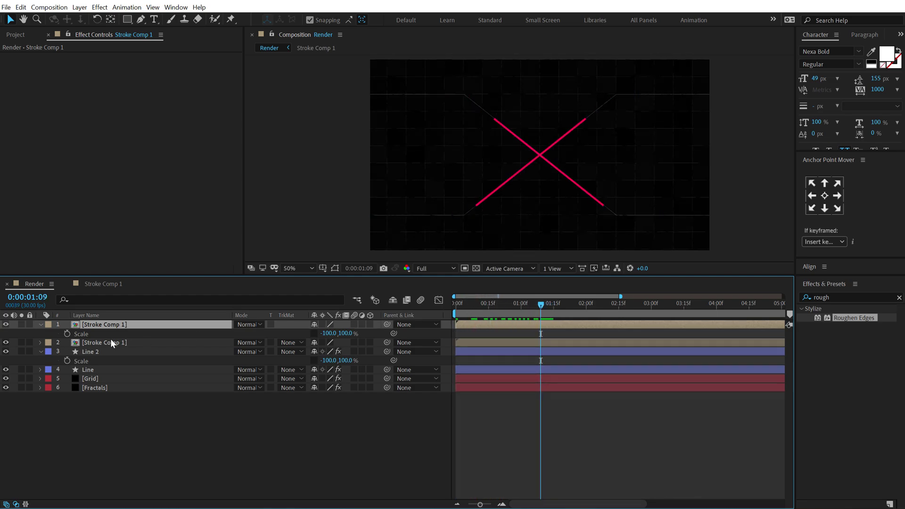
Apply the Stylize Glow effect to the Stroke layer inside Stroke Comp 1 and set its Glow Radius to 60
{"action": "double_click", "coordinate": [102, 325]}
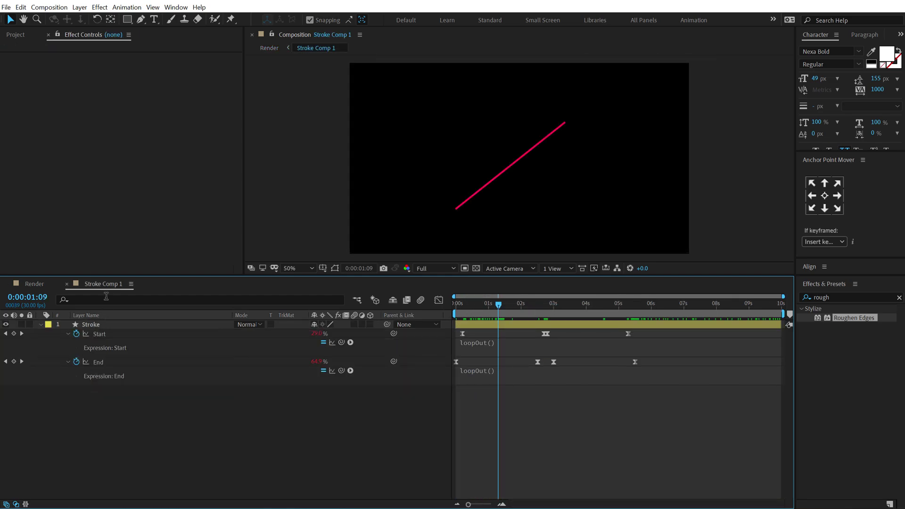
{"action": "left_click", "coordinate": [40, 325]}
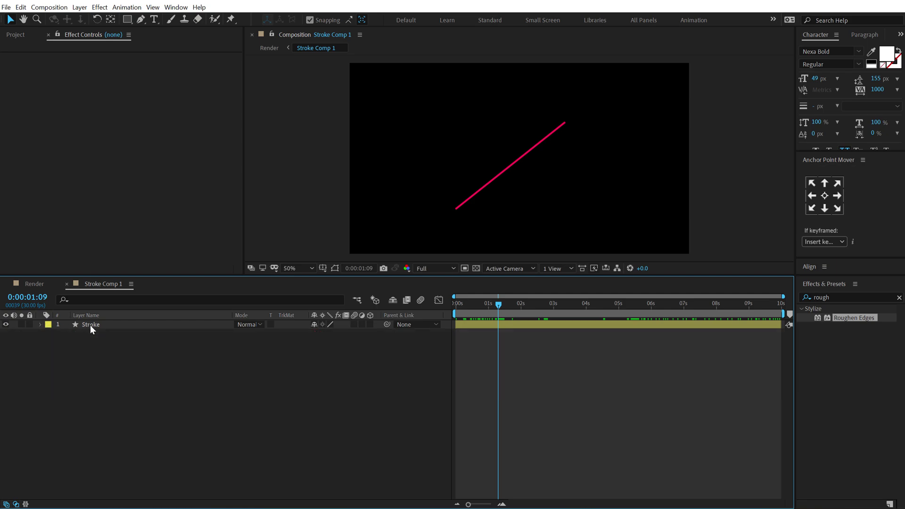
{"action": "left_click", "coordinate": [90, 324]}
{"action": "left_click", "coordinate": [834, 296]}
{"action": "type", "text": "glow"}
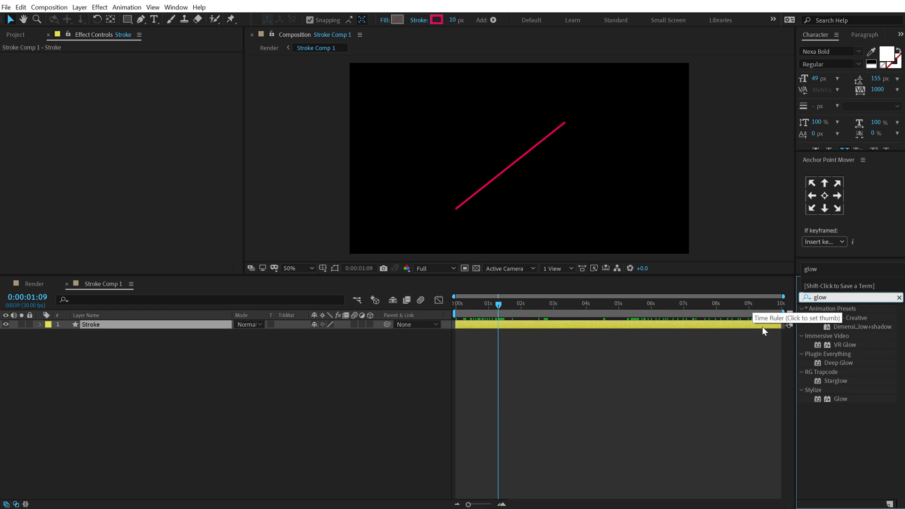
{"action": "double_click", "coordinate": [839, 398]}
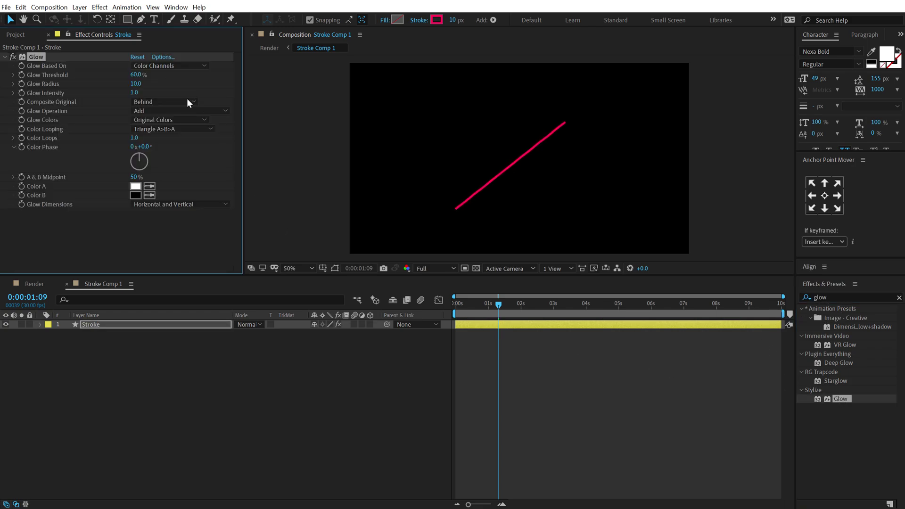
{"action": "left_click", "coordinate": [136, 84]}
{"action": "type", "text": "60"}
{"action": "key", "text": "Return"}
Duplicate the Glow effect on the Stroke layer and set the copy's Glow Radius to 300
{"action": "key", "text": "ctrl+d"}
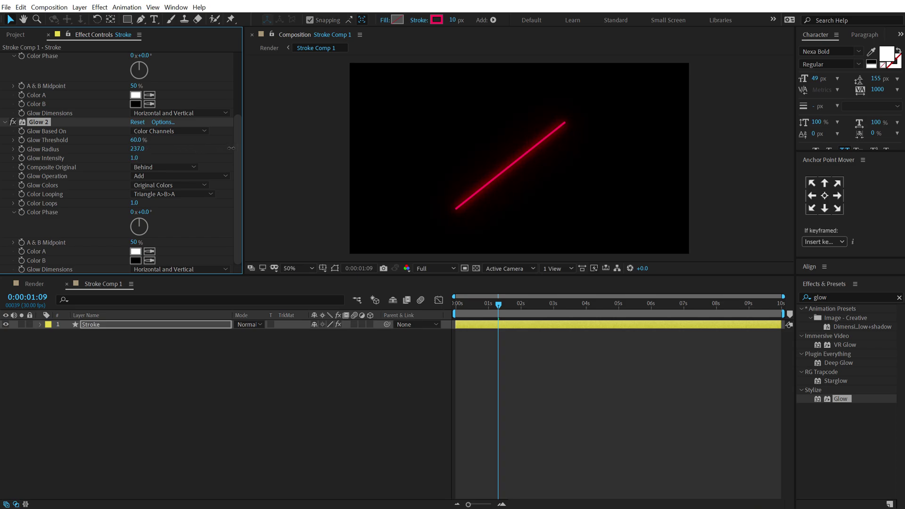
{"action": "left_click_drag", "start_coordinate": [139, 149], "coordinate": [137, 149]}
{"action": "left_click", "coordinate": [137, 149]}
{"action": "type", "text": "300"}
{"action": "key", "text": "Return"}
Lower the first Glow effect's intensity to 0.6 and return to the Render composition
{"action": "left_click_drag", "start_coordinate": [240, 142], "coordinate": [246, 50]}
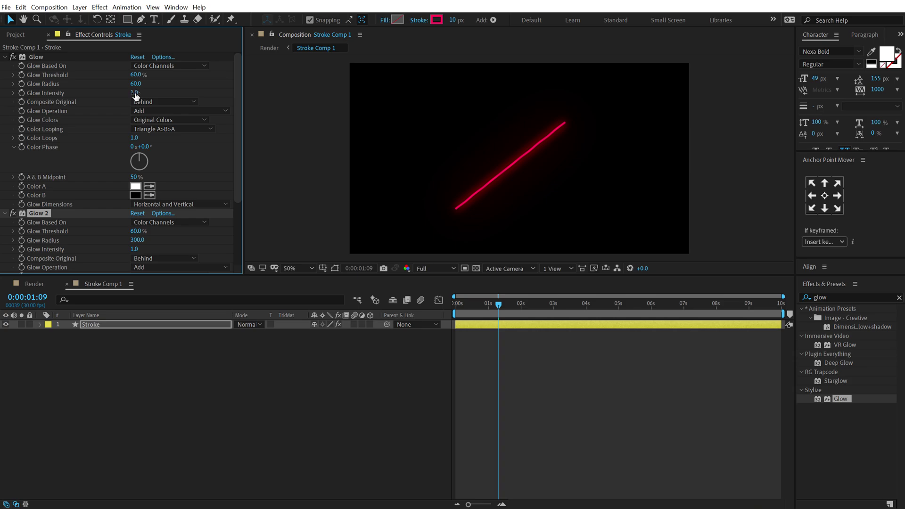
{"action": "left_click_drag", "start_coordinate": [135, 94], "coordinate": [128, 93]}
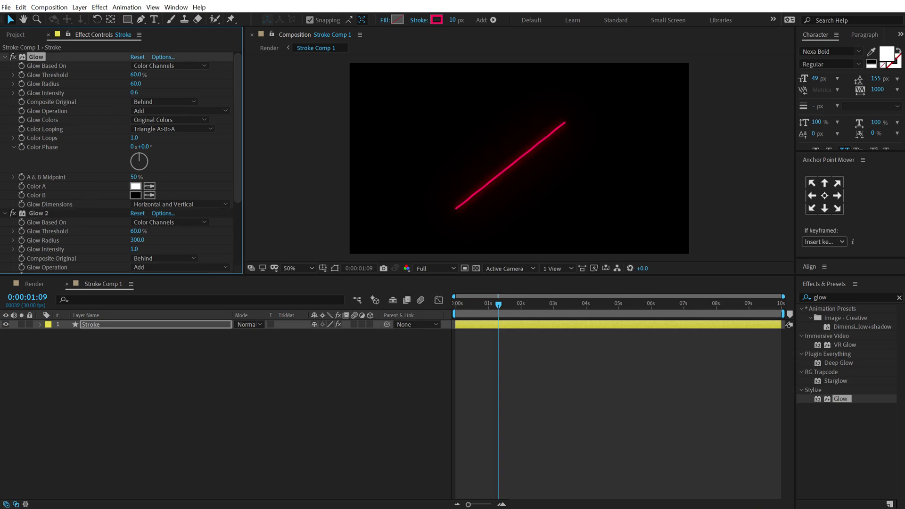
{"action": "left_click", "coordinate": [26, 283]}
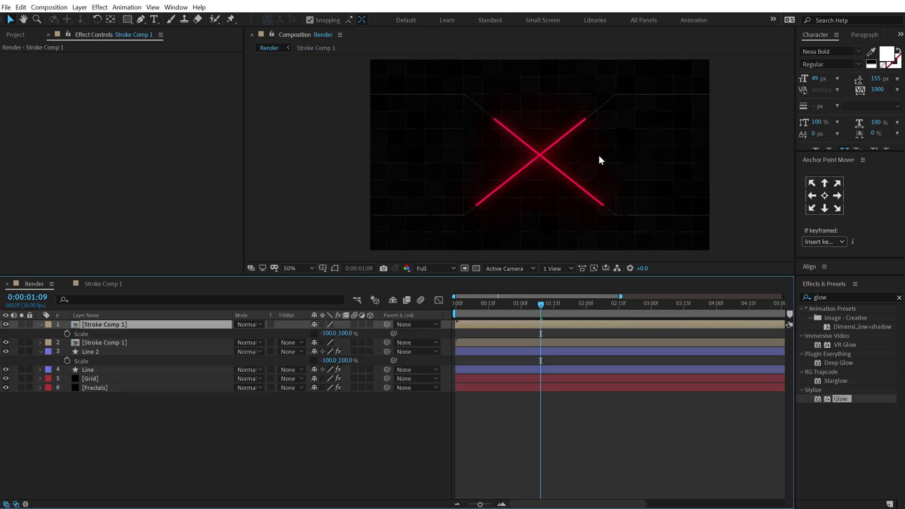
Switch the project colour depth to 16 bpc and inspect the glow around the crossing strokes up close
{"action": "left_click", "coordinate": [23, 35]}
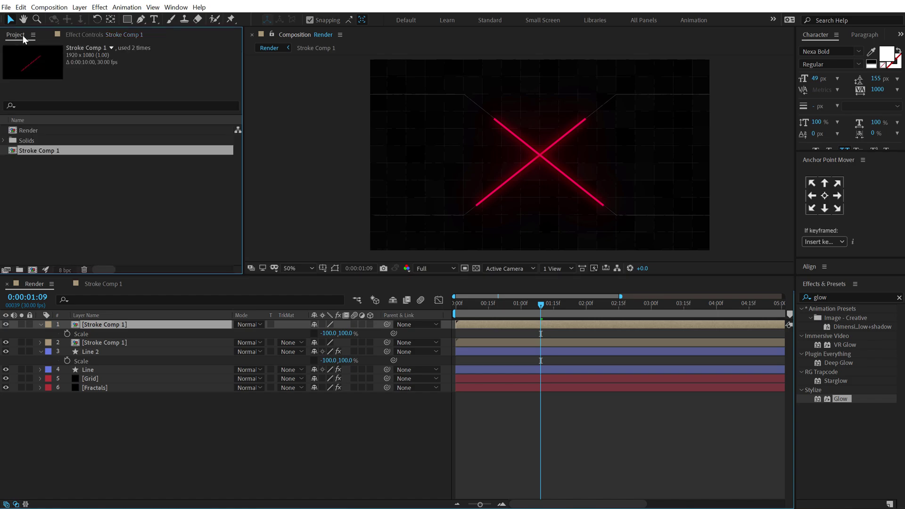
{"action": "left_click", "coordinate": [64, 270], "text": "alt"}
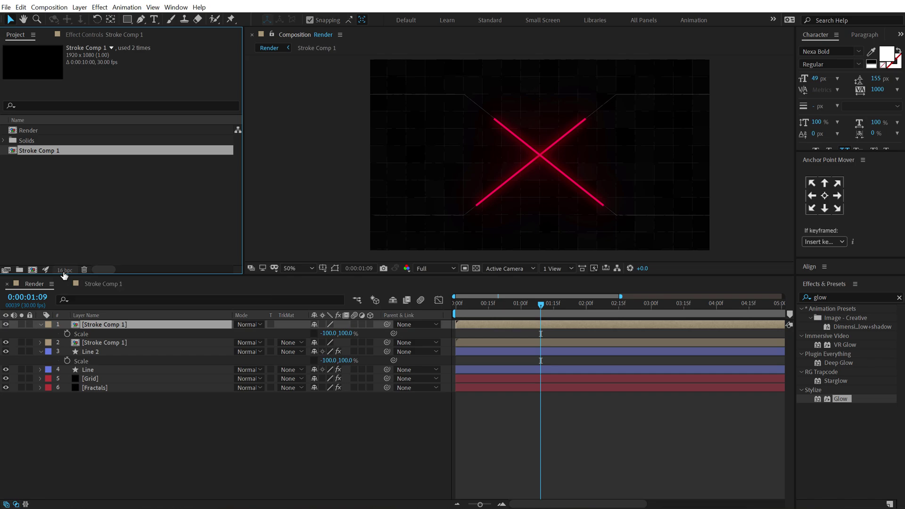
{"action": "key", "text": "period"}
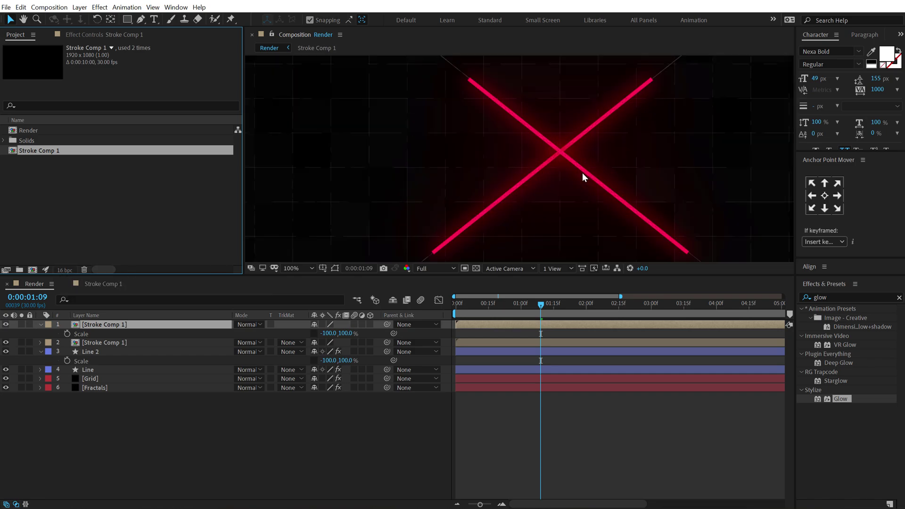
{"action": "key", "text": "comma"}
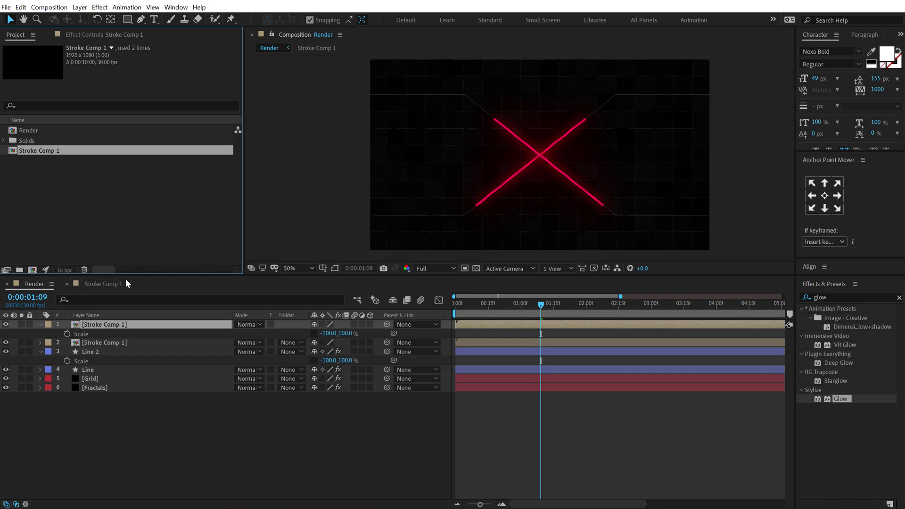
Duplicate the topmost Stroke Comp 1 layer in the Render composition and set the copy's Rotation to 180°
{"action": "left_click", "coordinate": [467, 304]}
{"action": "key", "text": "space"}
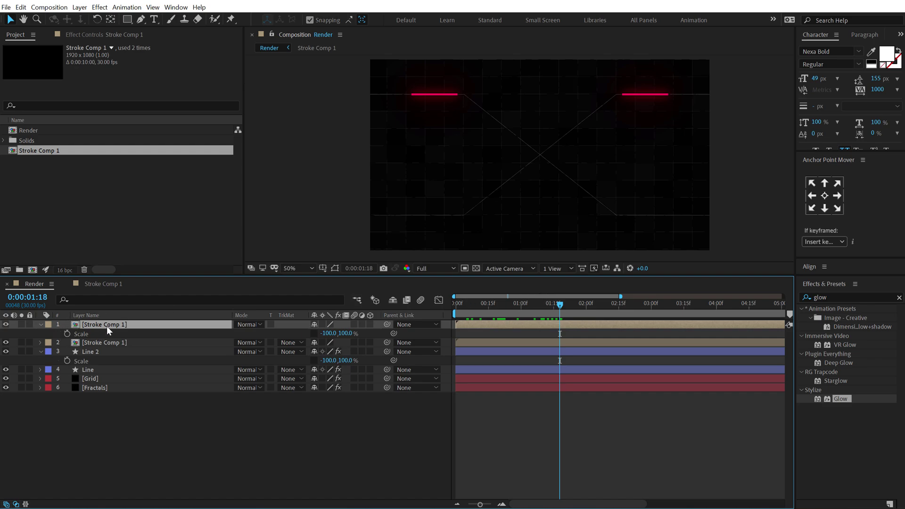
{"action": "key", "text": "ctrl+d"}
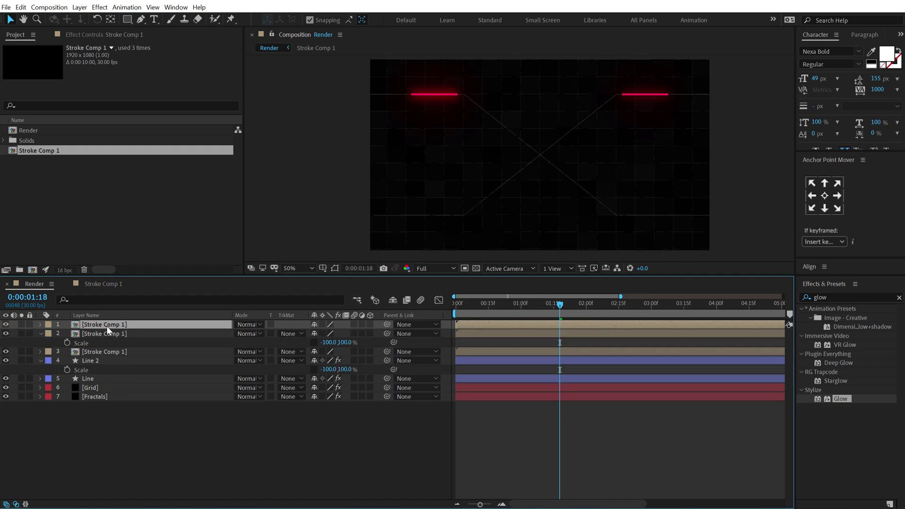
{"action": "key", "text": "r"}
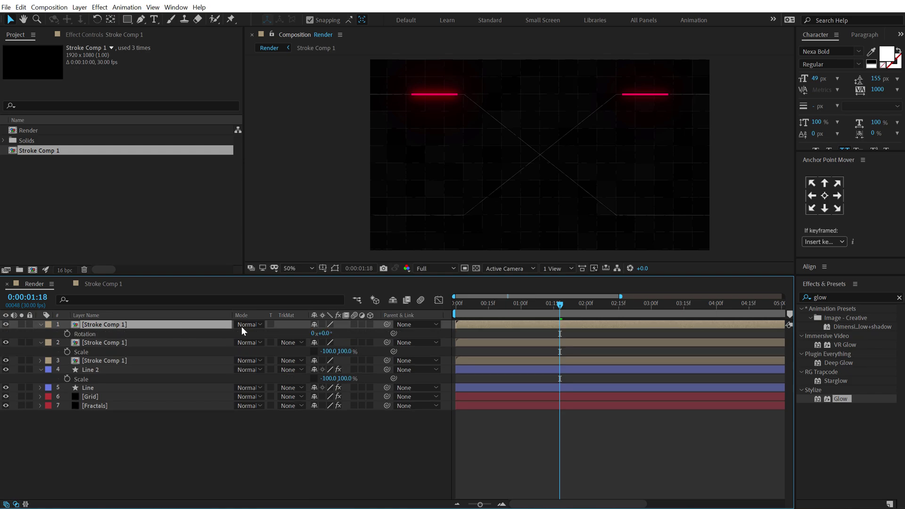
{"action": "left_click_drag", "start_coordinate": [324, 333], "coordinate": [327, 333]}
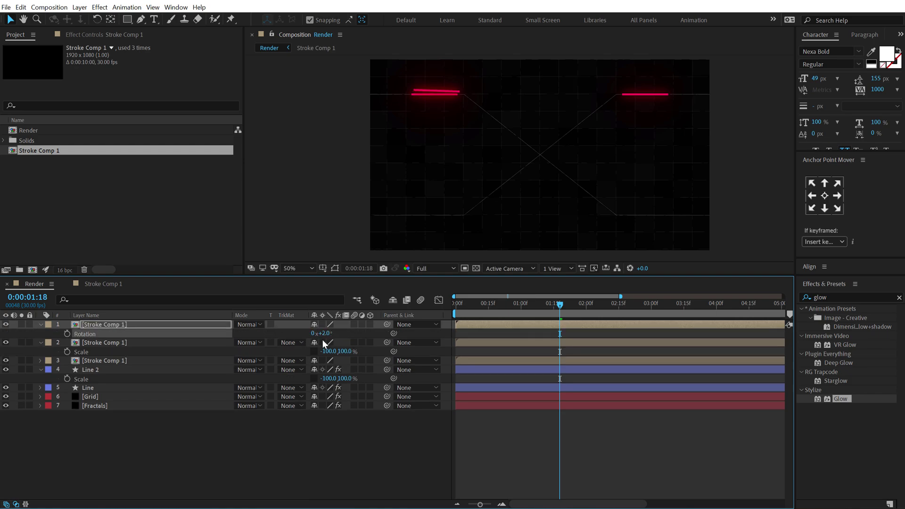
{"action": "left_click", "coordinate": [323, 333]}
{"action": "type", "text": "180"}
{"action": "key", "text": "Return"}
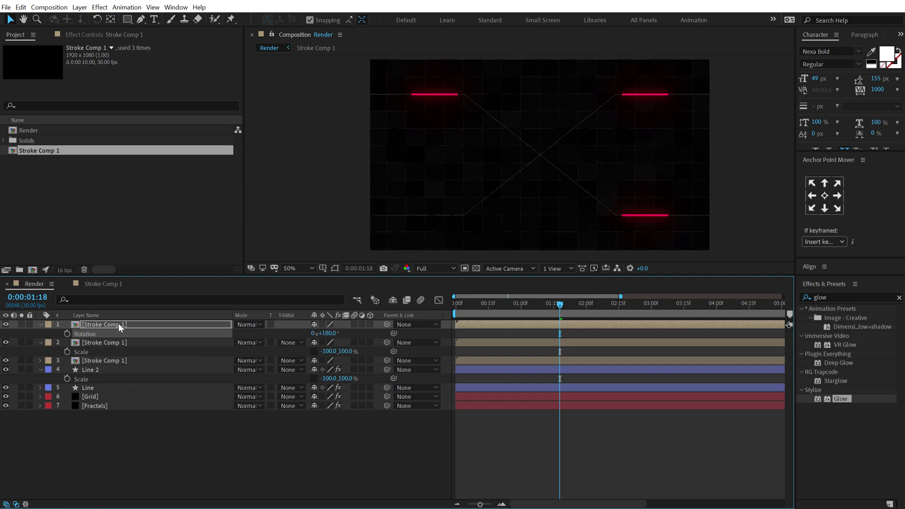
Duplicate the lowest Stroke Comp 1 layer and set the copy's Rotation to 180°
{"action": "left_click", "coordinate": [94, 342]}
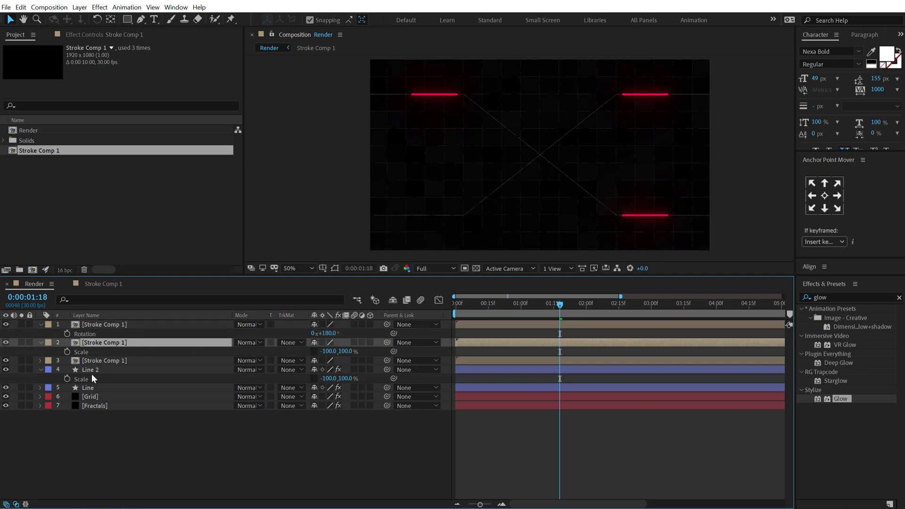
{"action": "left_click", "coordinate": [105, 361]}
{"action": "key", "text": "ctrl+d"}
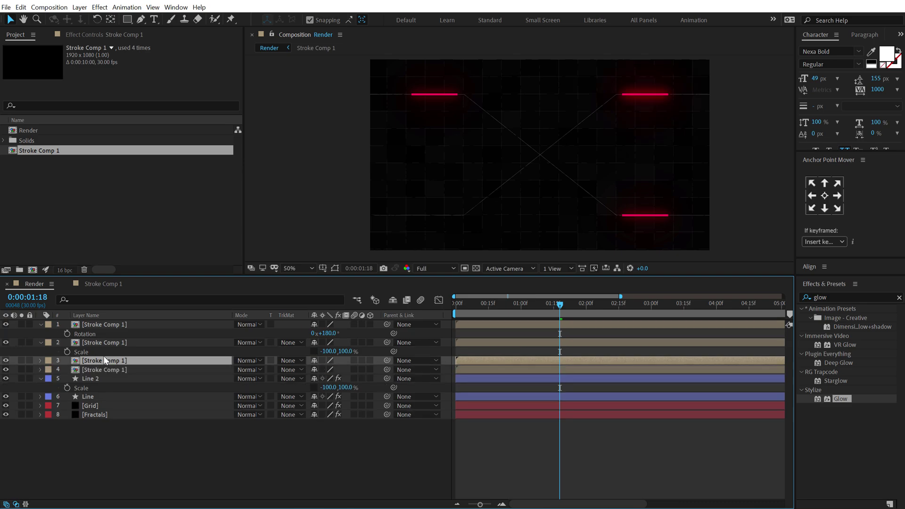
{"action": "key", "text": "r"}
{"action": "left_click", "coordinate": [323, 370]}
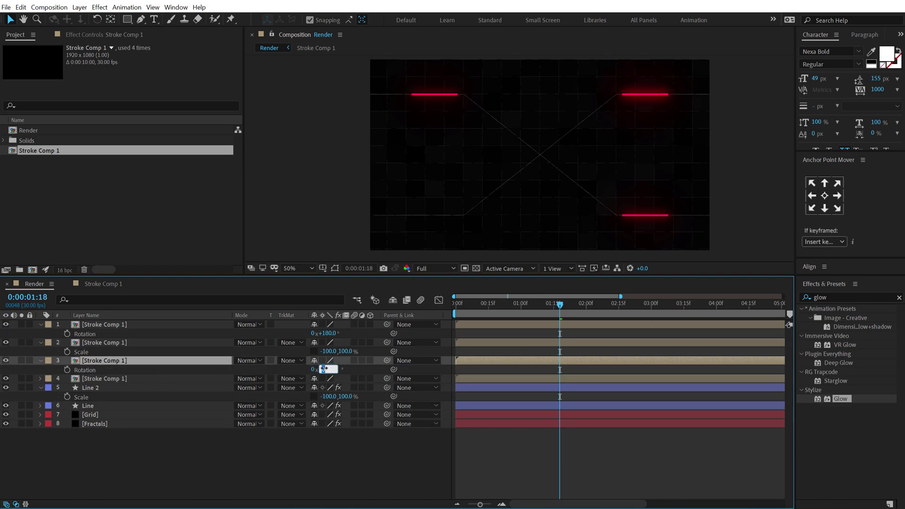
{"action": "type", "text": "180"}
{"action": "key", "text": "Return"}
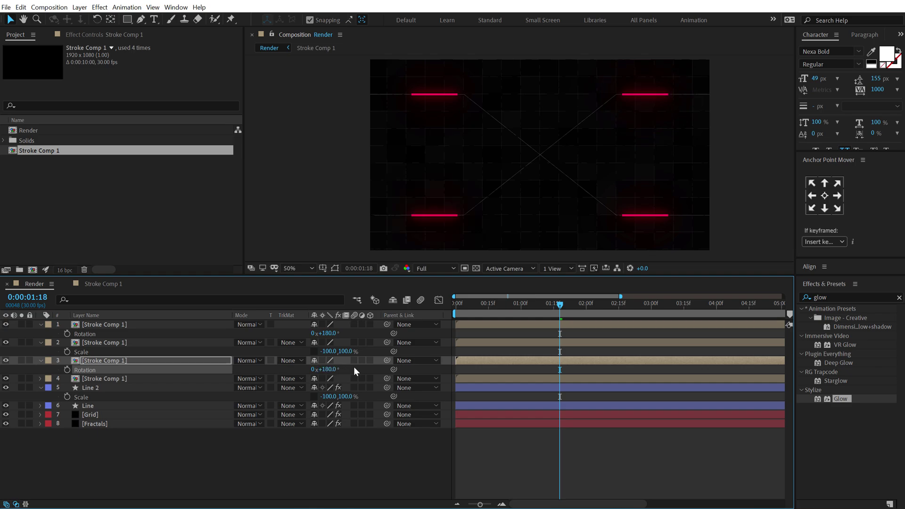
Shift the two upper Stroke Comp 1 layers to start at 0:00:00:05 and preview the staggered strokes
{"action": "left_click_drag", "start_coordinate": [463, 304], "coordinate": [560, 320]}
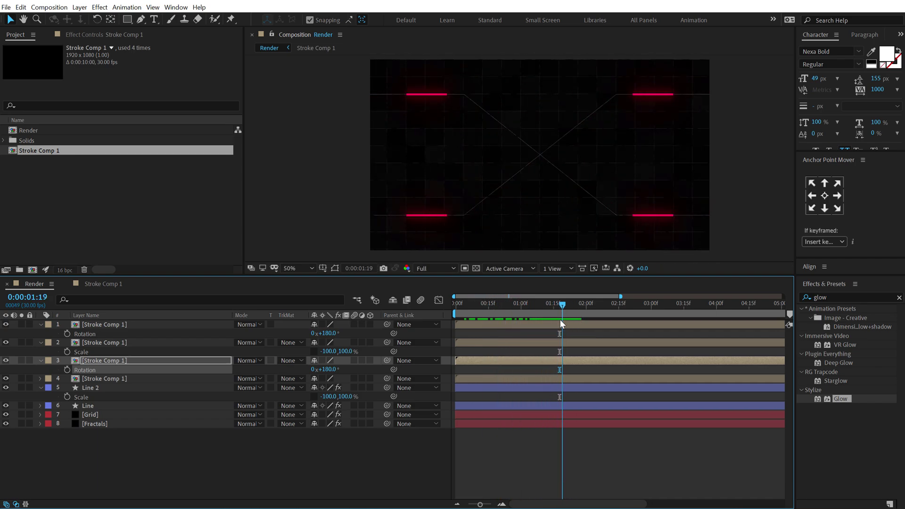
{"action": "left_click", "coordinate": [472, 309]}
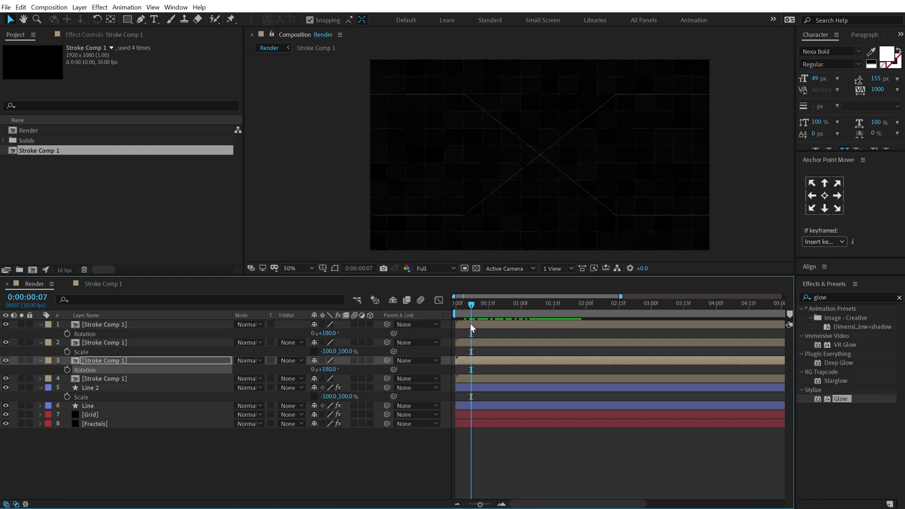
{"action": "left_click", "coordinate": [465, 304]}
{"action": "left_click", "coordinate": [467, 304]}
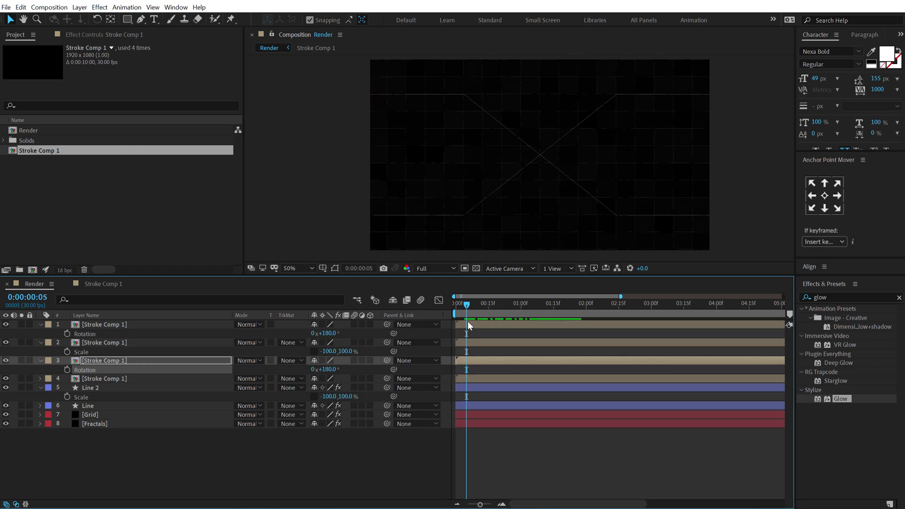
{"action": "left_click", "coordinate": [474, 319]}
{"action": "left_click", "coordinate": [473, 342], "text": "shift"}
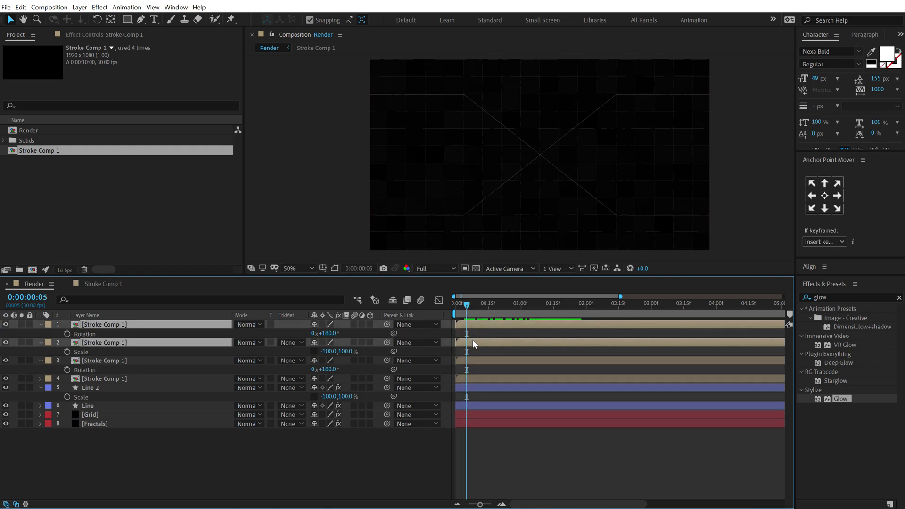
{"action": "key", "text": "["}
{"action": "mouse_move", "coordinate": [471, 312]}
{"action": "left_mouse_down"}
{"action": "mouse_move", "coordinate": [583, 324]}
{"action": "mouse_move", "coordinate": [500, 323]}
{"action": "mouse_move", "coordinate": [537, 326]}
{"action": "mouse_move", "coordinate": [510, 315]}
{"action": "mouse_move", "coordinate": [584, 324]}
{"action": "mouse_move", "coordinate": [501, 323]}
{"action": "left_mouse_up"}
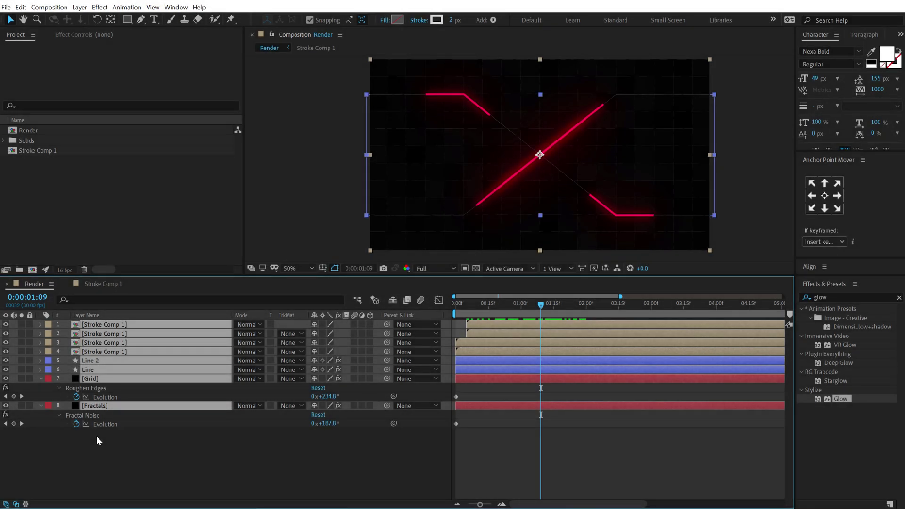
Enlarge the composition view and copy the Stroke layer from Stroke Comp 1 into the Render composition
{"action": "left_click", "coordinate": [96, 436]}
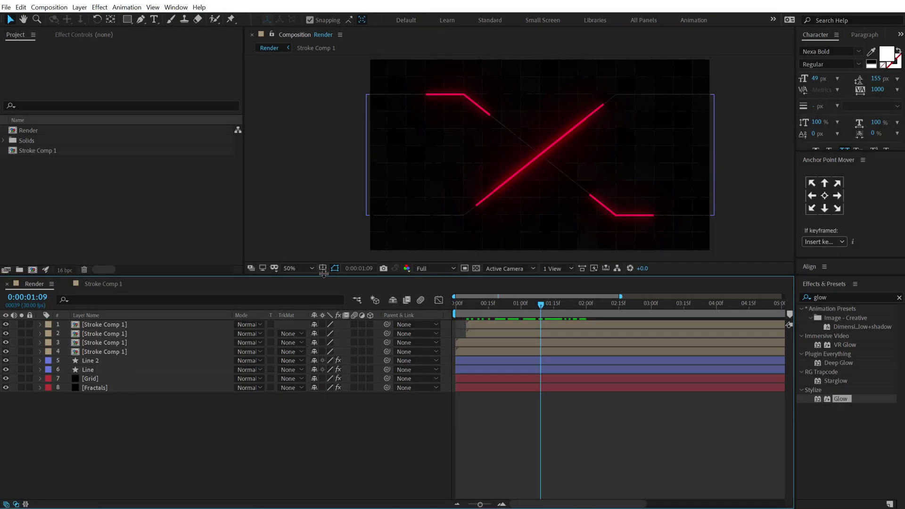
{"action": "left_click_drag", "start_coordinate": [324, 274], "coordinate": [324, 306]}
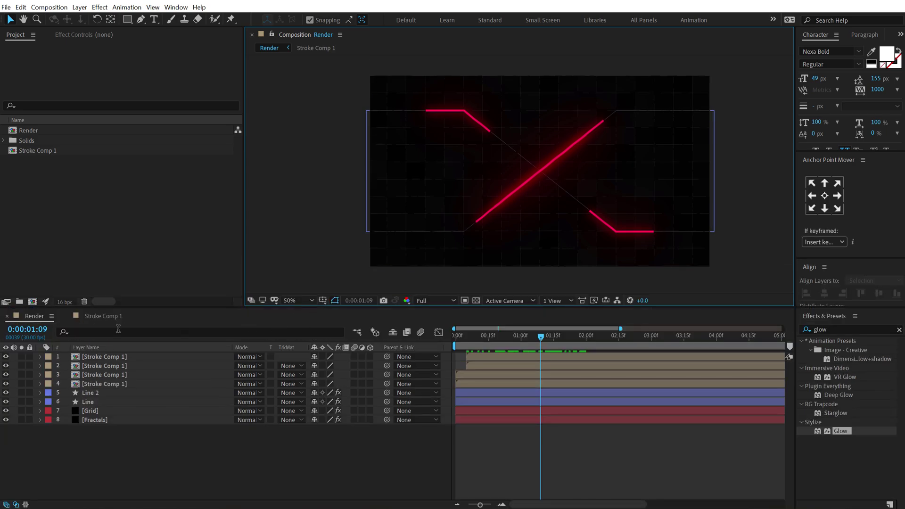
{"action": "left_click", "coordinate": [109, 313]}
{"action": "left_click", "coordinate": [178, 357]}
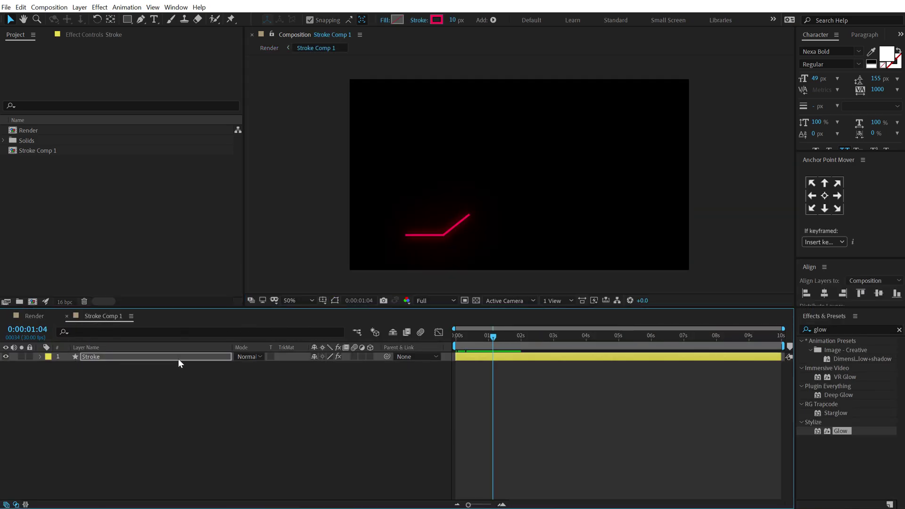
{"action": "left_click", "coordinate": [94, 358]}
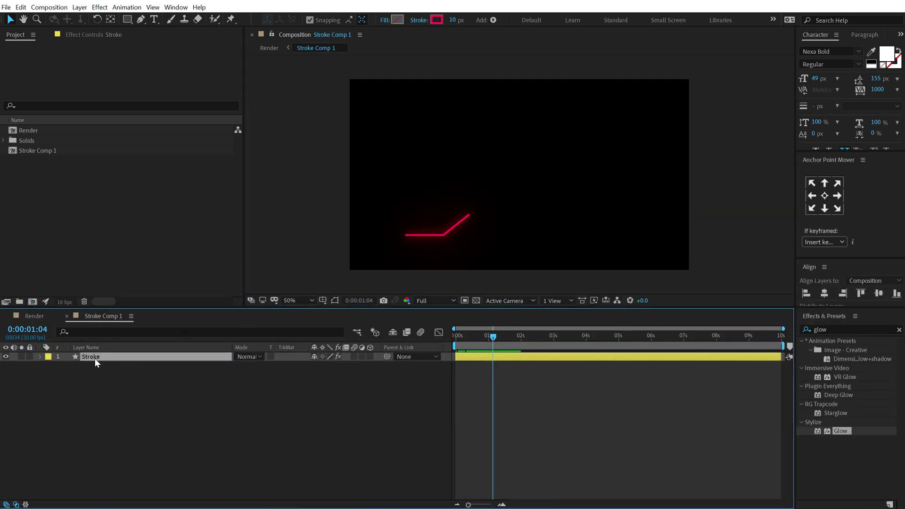
{"action": "left_click", "coordinate": [40, 316]}
{"action": "key", "text": "ctrl+v"}
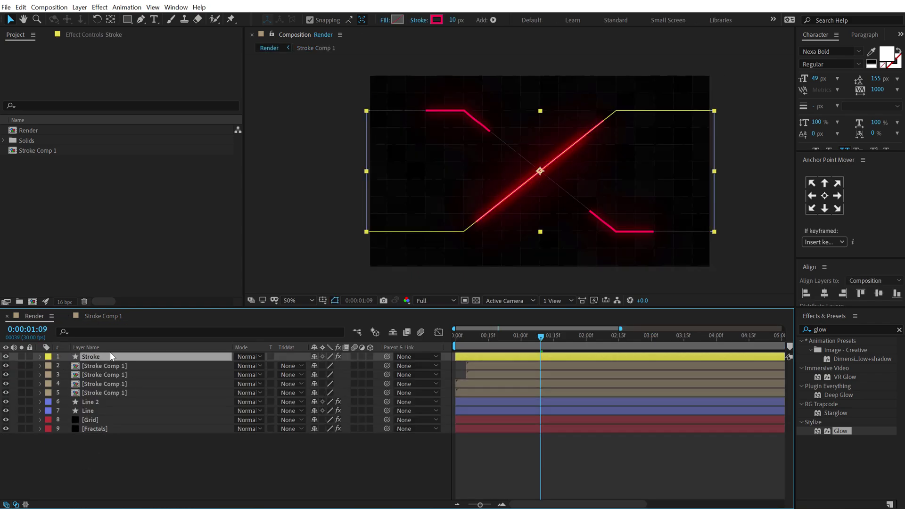
Change the pasted Stroke layer's stroke color to a bright turquoise with a hue of 175°
{"action": "left_click", "coordinate": [437, 19]}
{"action": "left_click", "coordinate": [245, 154]}
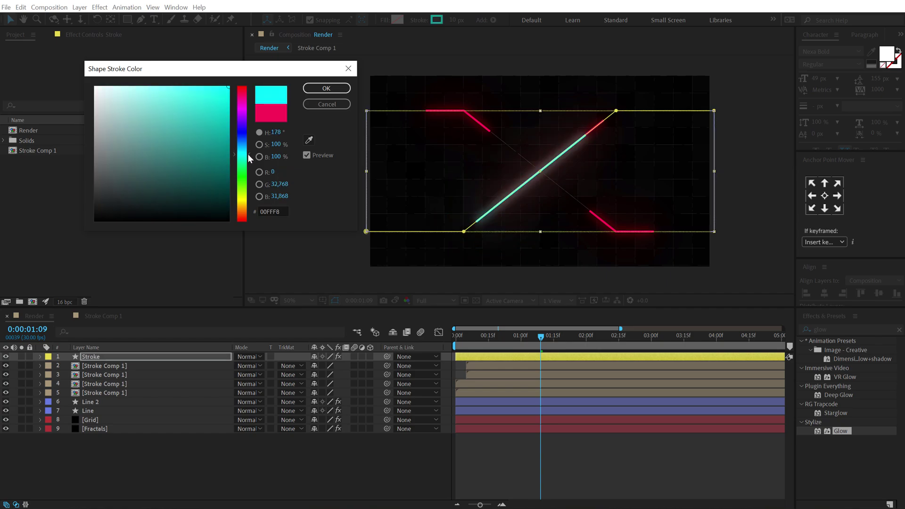
{"action": "left_click_drag", "start_coordinate": [249, 155], "coordinate": [251, 156]}
{"action": "left_click", "coordinate": [326, 89]}
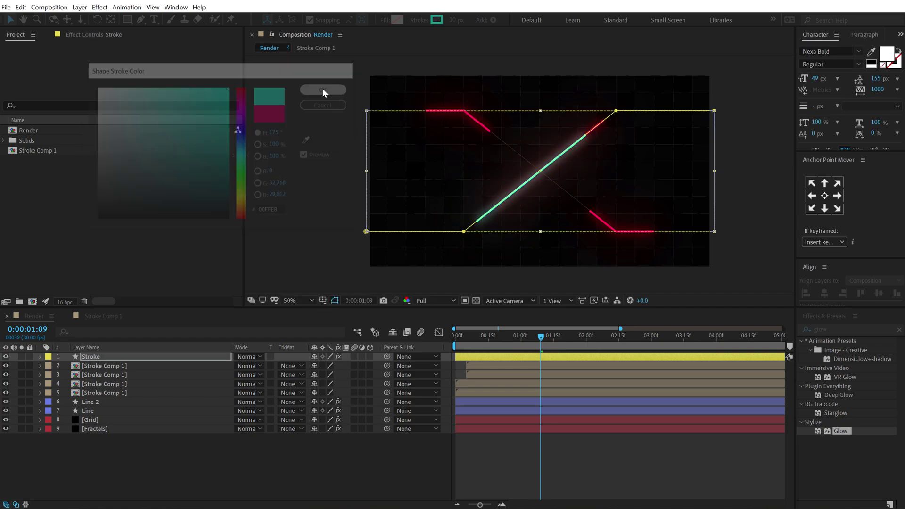
Draw a square outward from the frame's centre on the Stroke layer and delete the layer's original Shape 1 path
{"action": "left_click", "coordinate": [41, 357]}
{"action": "left_click", "coordinate": [126, 20]}
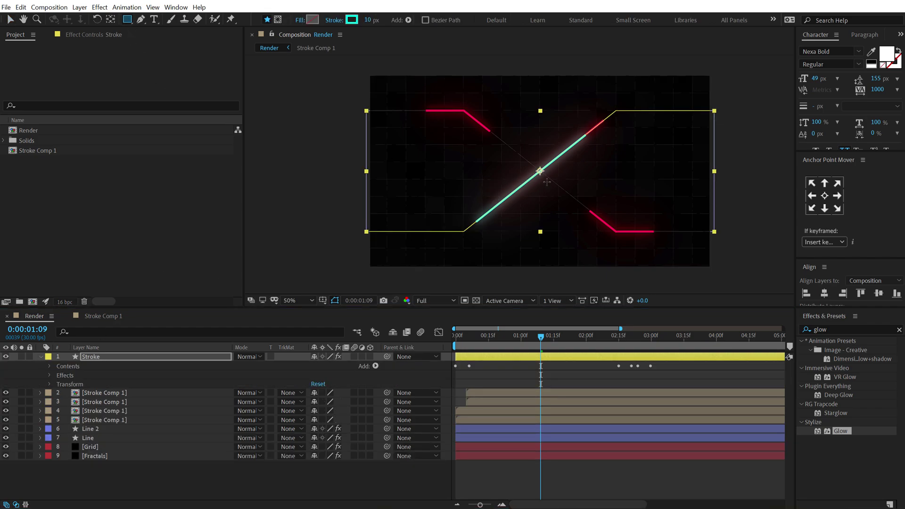
{"action": "left_click_drag", "start_coordinate": [540, 171], "coordinate": [595, 248]}
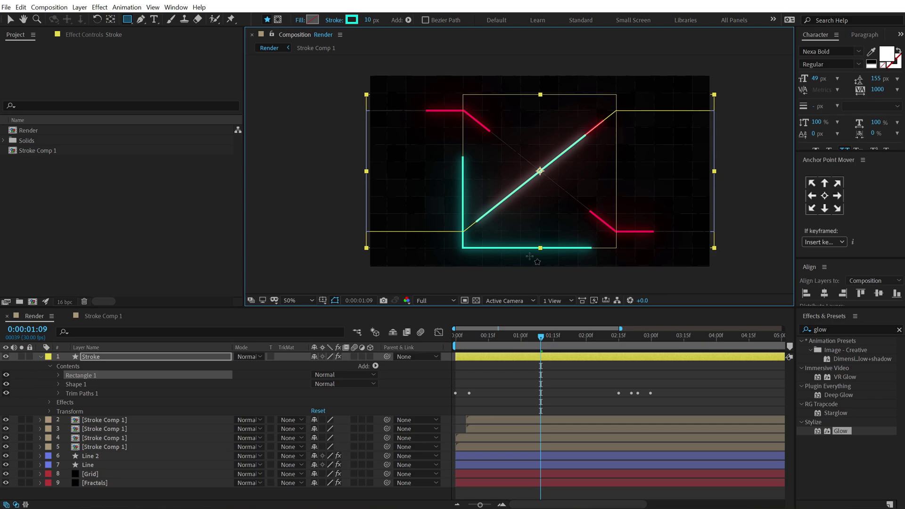
{"action": "left_click", "coordinate": [74, 384]}
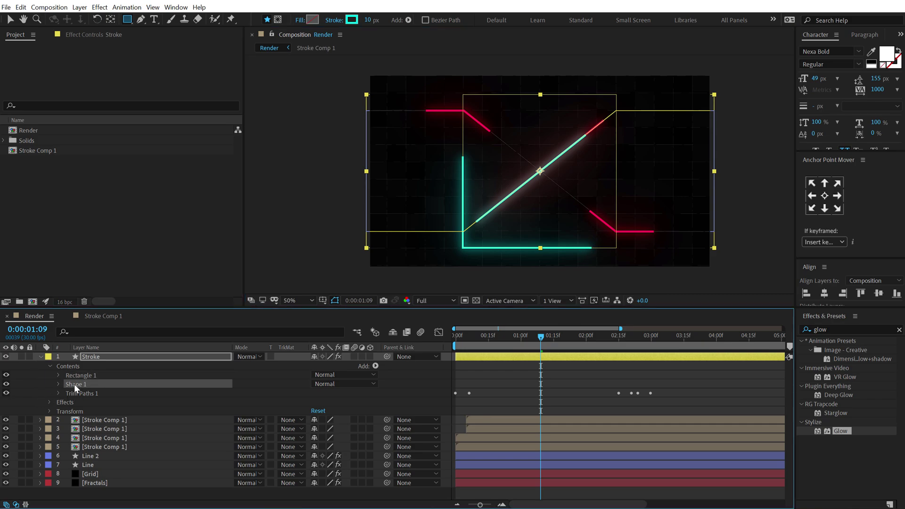
{"action": "key", "text": "Delete"}
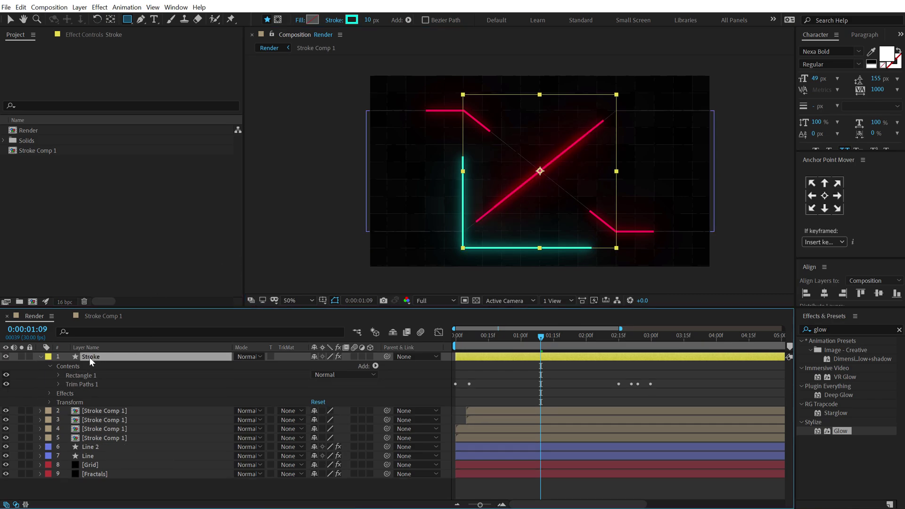
{"action": "left_click", "coordinate": [12, 22]}
{"action": "left_click", "coordinate": [824, 195]}
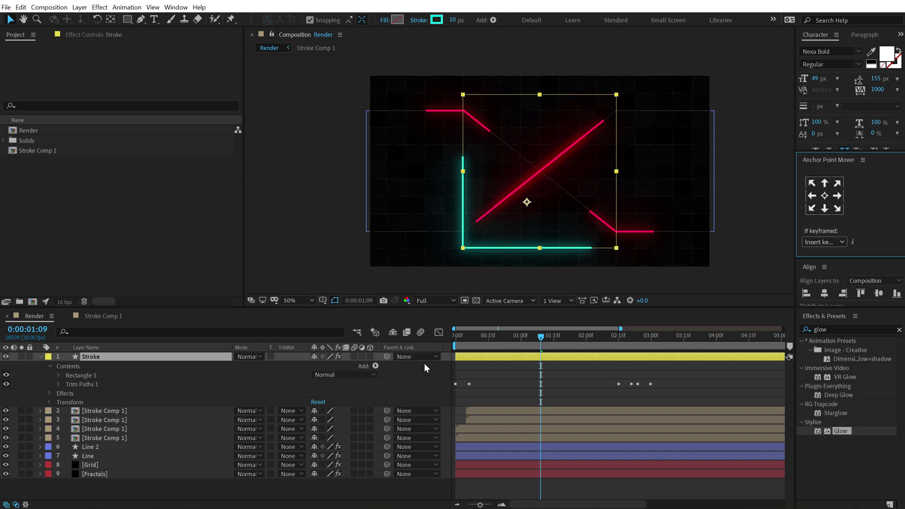
{"action": "left_click", "coordinate": [427, 367]}
{"action": "key", "text": "ctrl+z"}
Align the square Stroke layer to the centre of the composition and duplicate it
{"action": "left_click", "coordinate": [824, 293]}
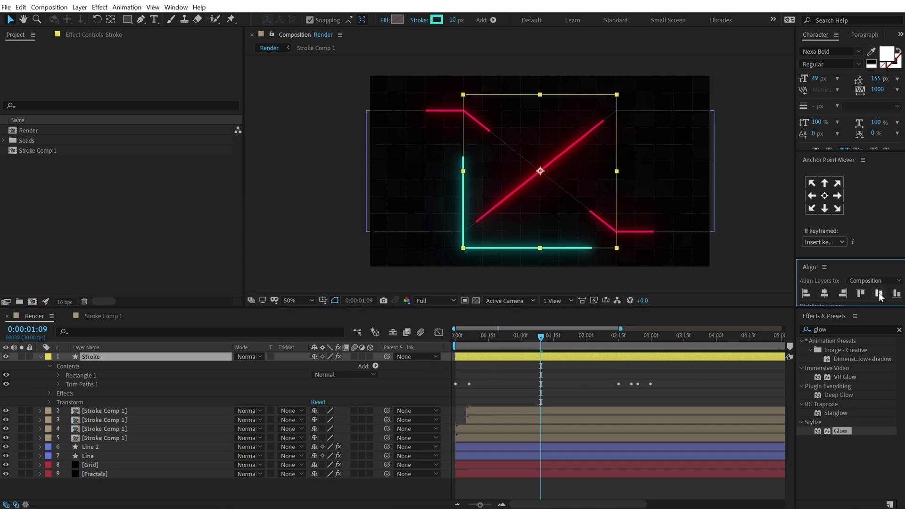
{"action": "left_click", "coordinate": [88, 359]}
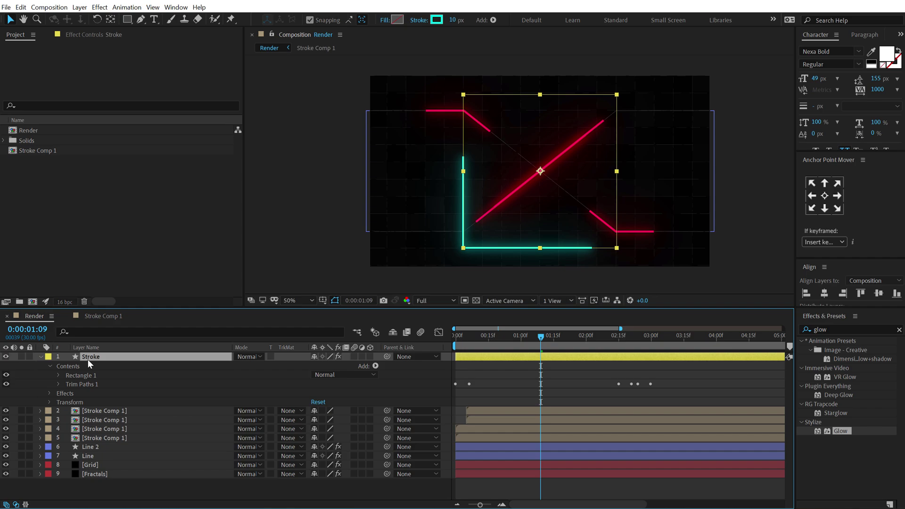
{"action": "key", "text": "ctrl+d"}
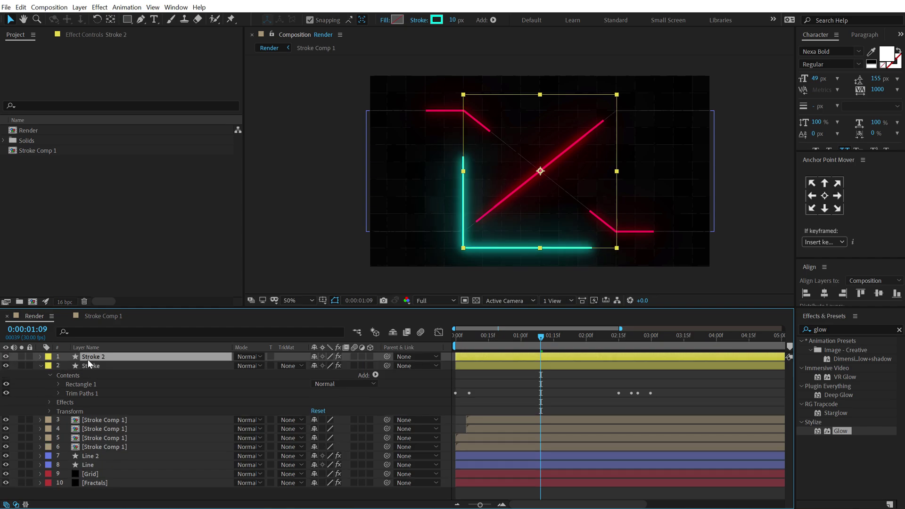
Mirror the Stroke 2 layer horizontally by setting its Scale to -100, 100% and check the outline's motion
{"action": "key", "text": "s"}
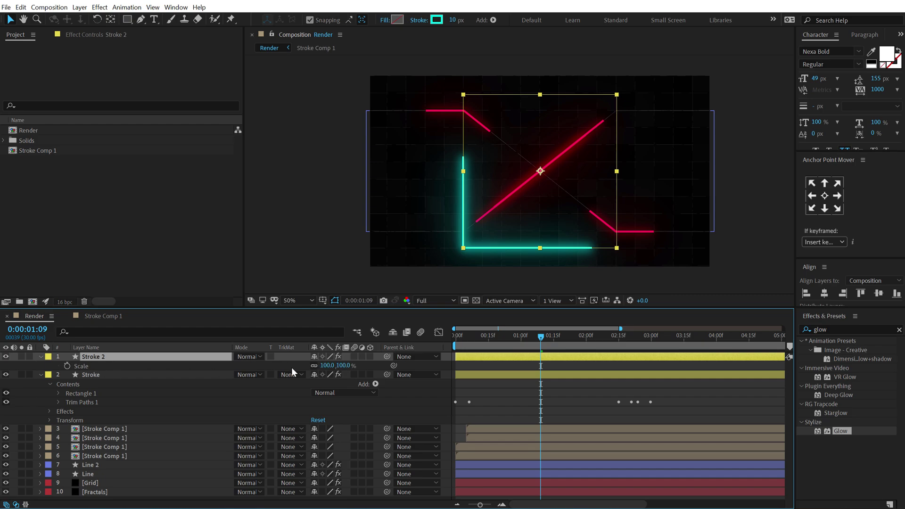
{"action": "left_click", "coordinate": [326, 366]}
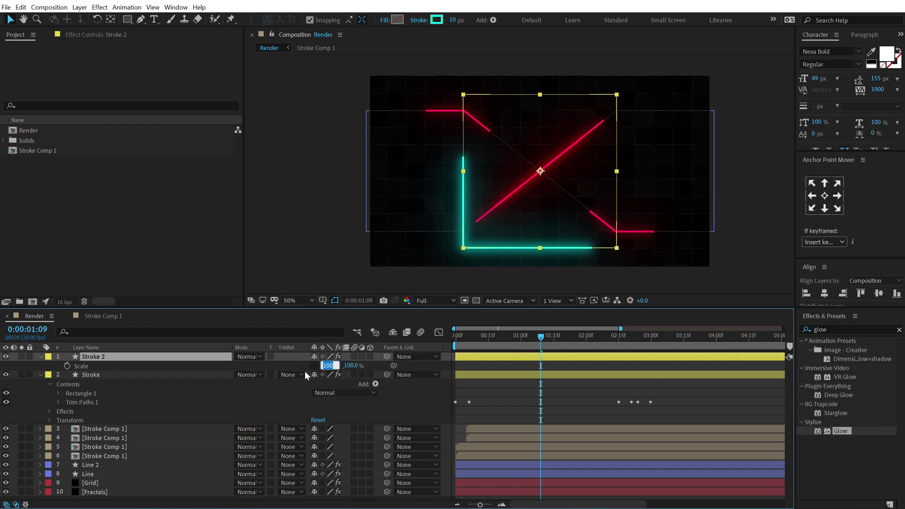
{"action": "type", "text": "-100"}
{"action": "key", "text": "Return"}
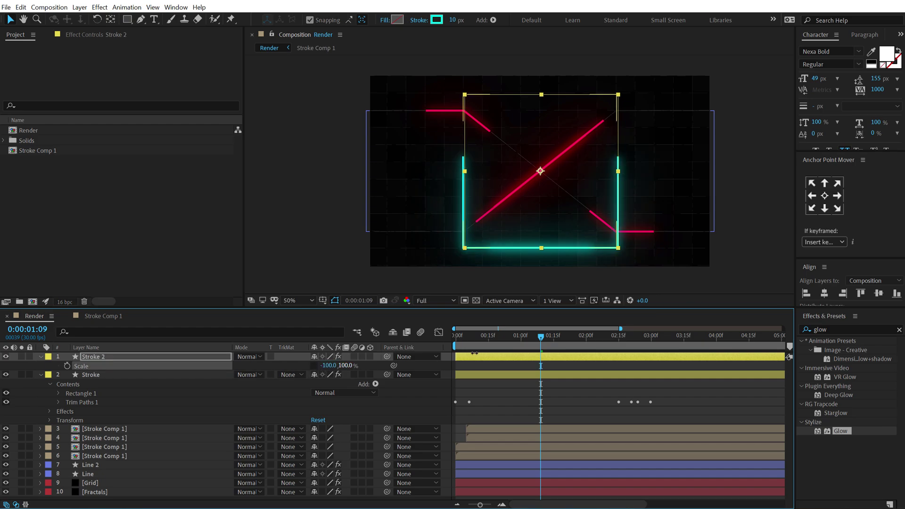
{"action": "left_click", "coordinate": [519, 382]}
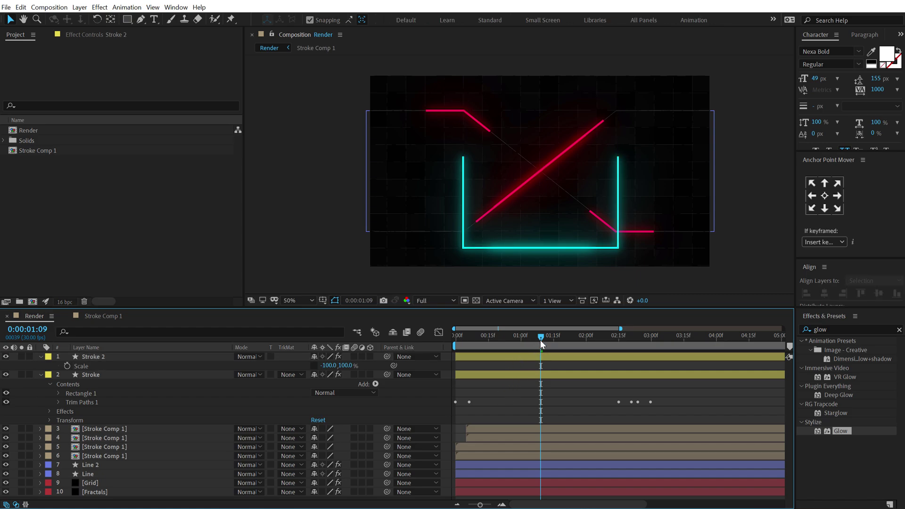
{"action": "mouse_move", "coordinate": [540, 341]}
{"action": "left_mouse_down"}
{"action": "mouse_move", "coordinate": [574, 342]}
{"action": "mouse_move", "coordinate": [537, 347]}
{"action": "left_mouse_up"}
Rotate both the Stroke and Stroke 2 layers to 45°
{"action": "left_click", "coordinate": [90, 357]}
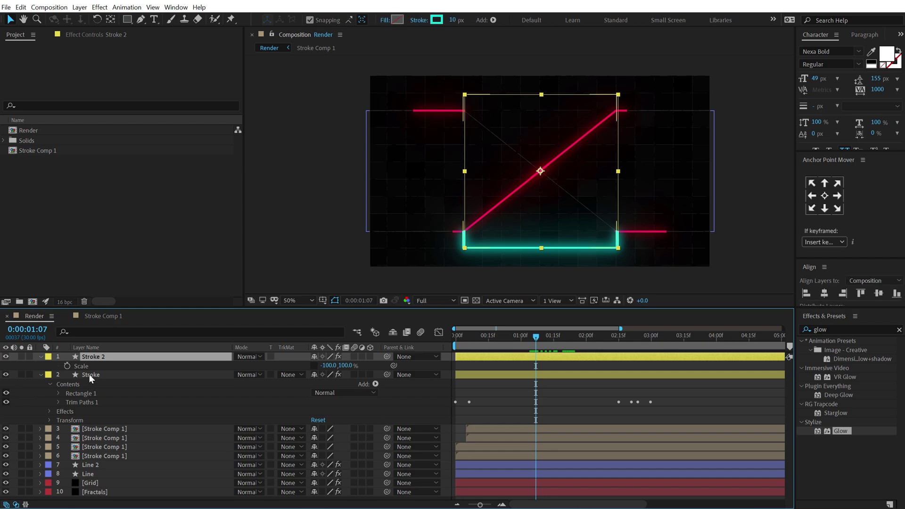
{"action": "left_click", "coordinate": [89, 375], "text": "shift"}
{"action": "key", "text": "r"}
{"action": "left_click", "coordinate": [326, 365]}
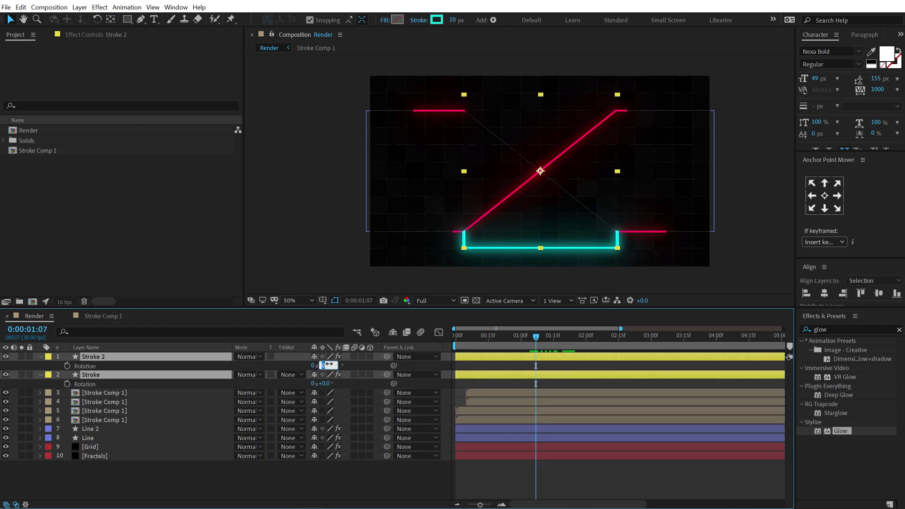
{"action": "key", "text": "Return"}
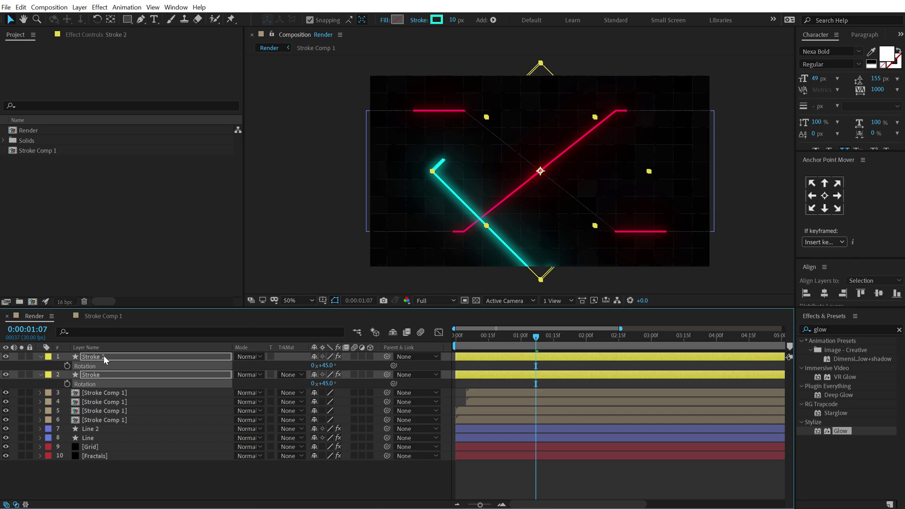
Set the rectangle path size of the Stroke 2 layer to 600 × 600 and collapse its properties
{"action": "key", "text": "u"}
{"action": "key", "text": "u"}
{"action": "left_click_drag", "start_coordinate": [329, 393], "coordinate": [279, 395]}
{"action": "left_click_drag", "start_coordinate": [267, 398], "coordinate": [221, 408]}
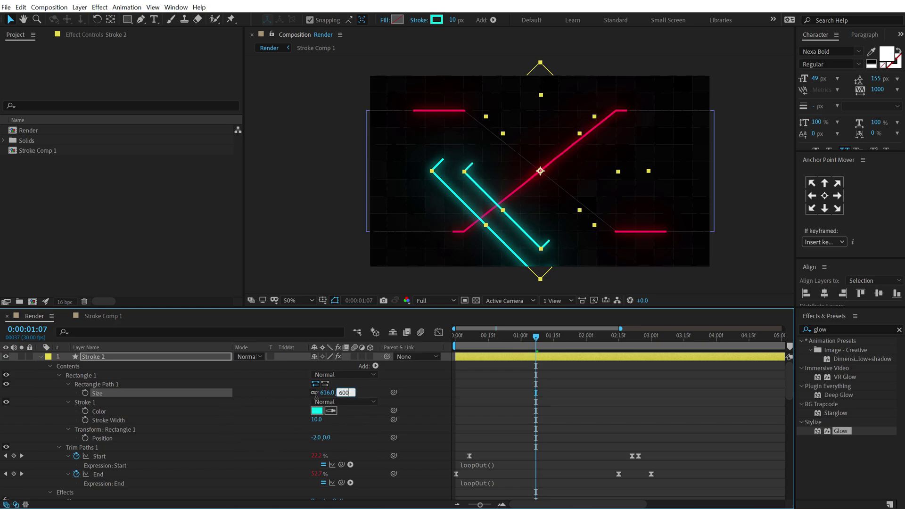
{"action": "left_click", "coordinate": [41, 357]}
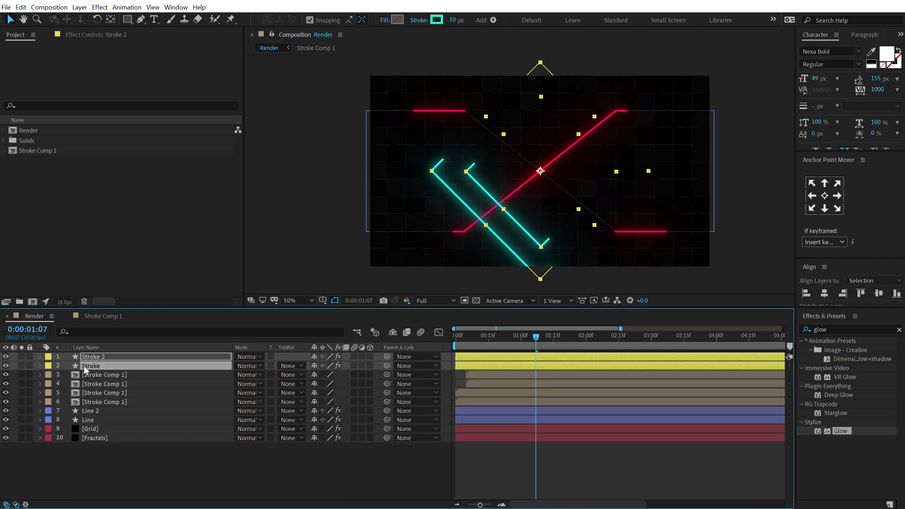
Set the rectangle path size of the Stroke layer to 600 × 600
{"action": "left_click", "coordinate": [86, 378]}
{"action": "left_click", "coordinate": [90, 366]}
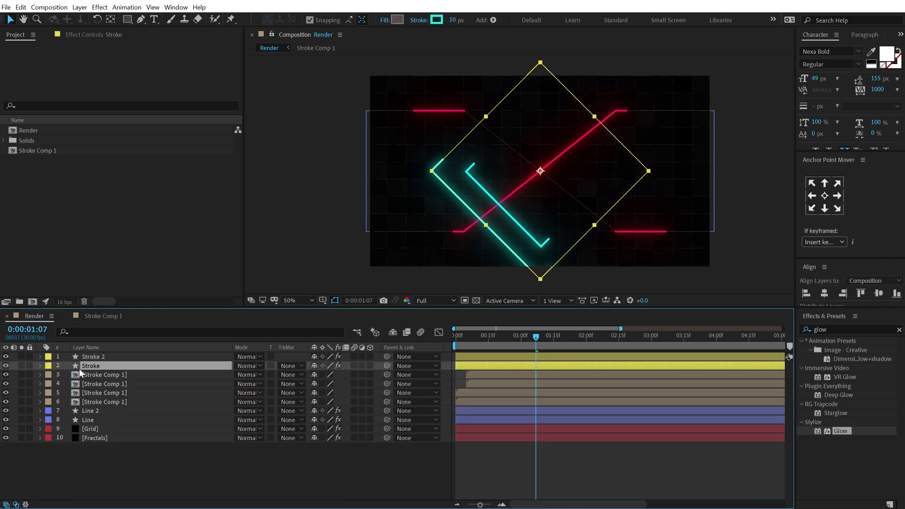
{"action": "key", "text": "u"}
{"action": "key", "text": "u"}
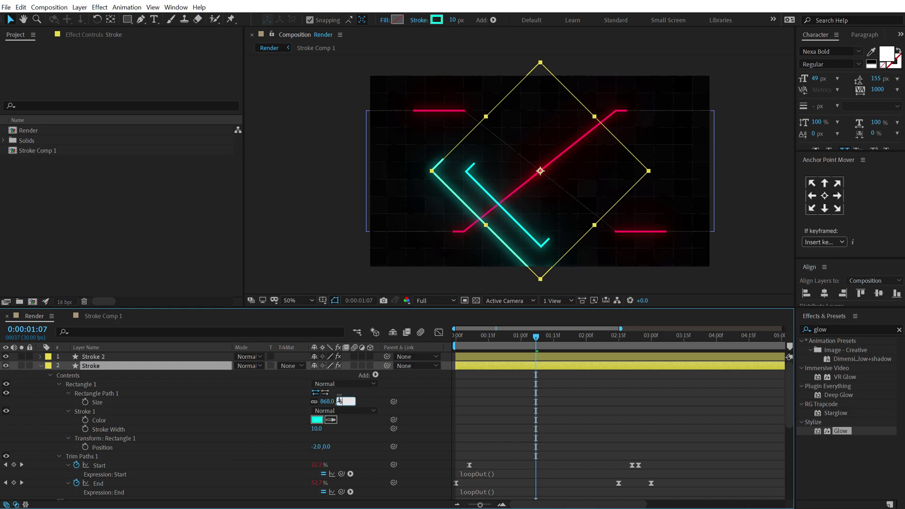
{"action": "left_click", "coordinate": [339, 399]}
{"action": "type", "text": "600"}
{"action": "key", "text": "Return"}
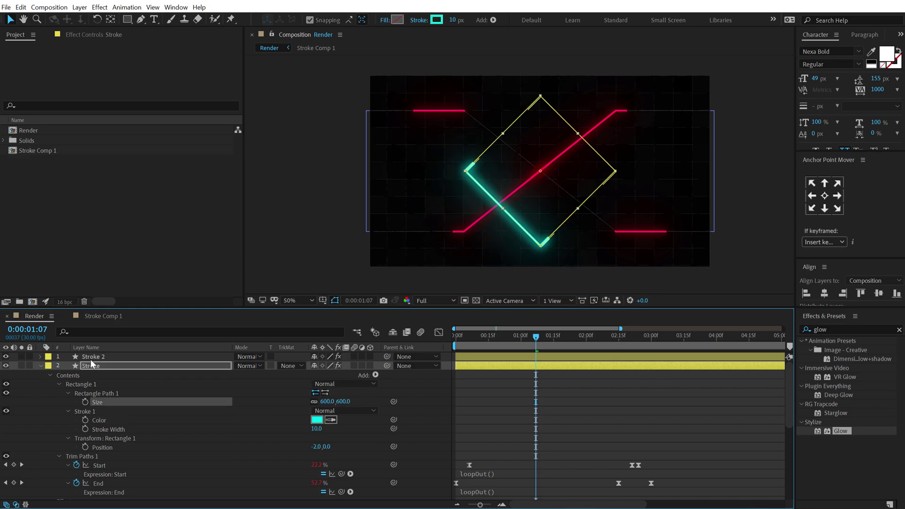
Examine the Scale values of the Stroke and Stroke 2 layers and scrub through their diamond motion
{"action": "left_click", "coordinate": [92, 365]}
{"action": "key", "text": "s"}
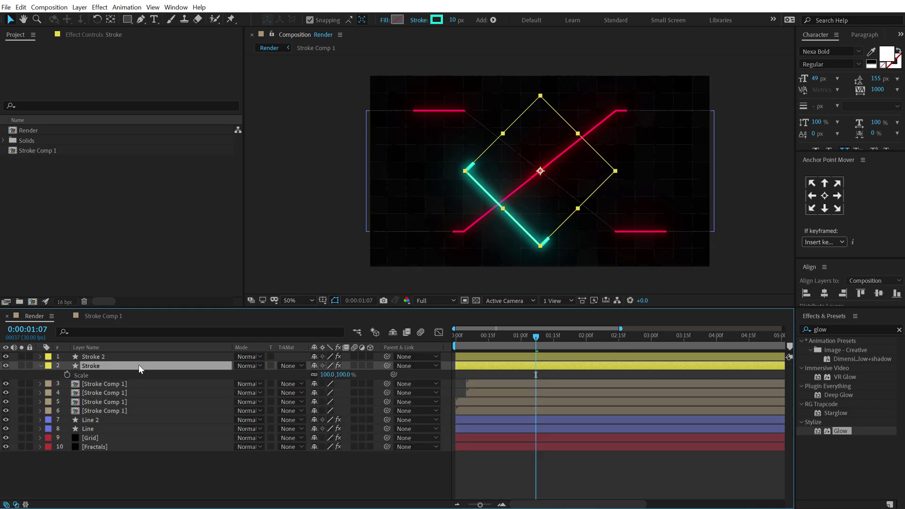
{"action": "left_click", "coordinate": [109, 358]}
{"action": "key", "text": "s"}
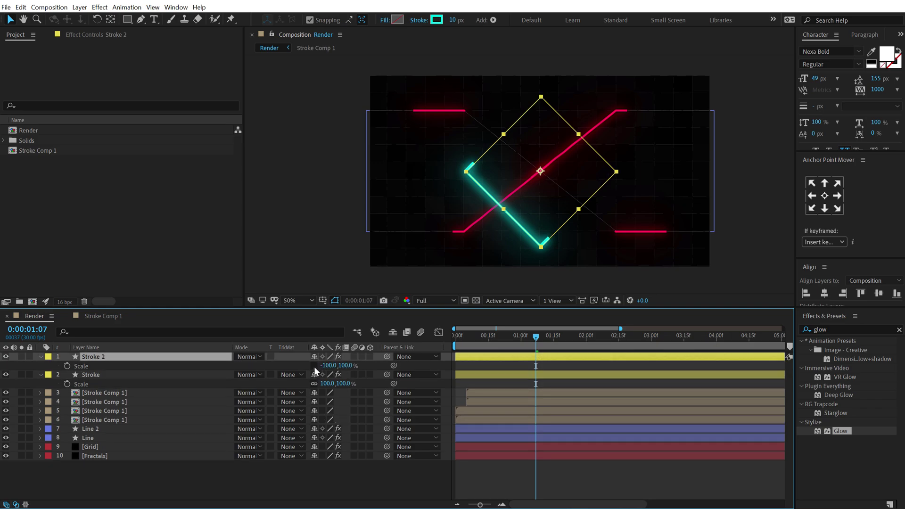
{"action": "left_click_drag", "start_coordinate": [462, 332], "coordinate": [515, 335]}
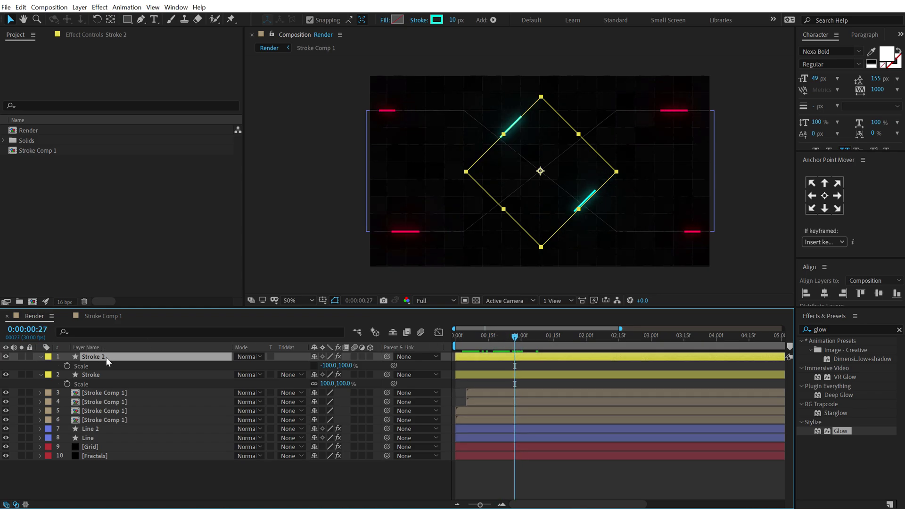
Rotate the Stroke and Stroke 2 layers together to 136° and scrub the timeline to check the motion
{"action": "left_click", "coordinate": [90, 374], "text": "shift"}
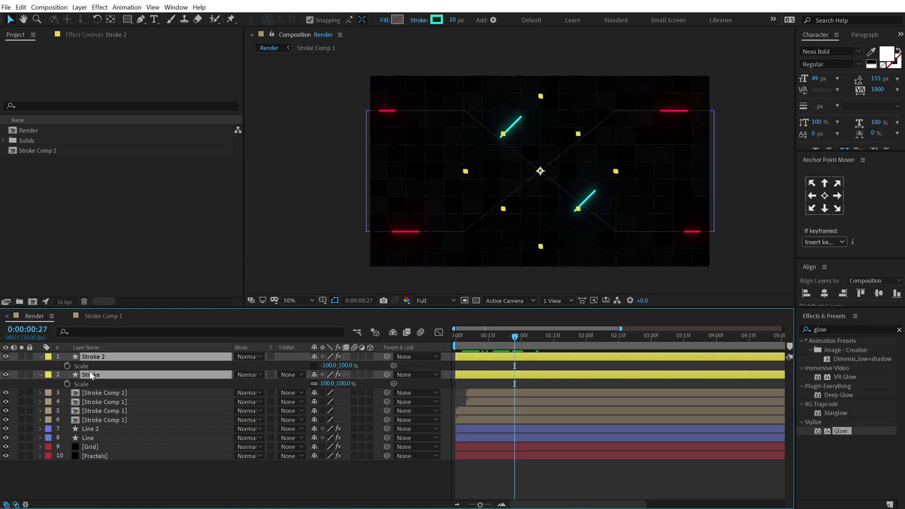
{"action": "key", "text": "r"}
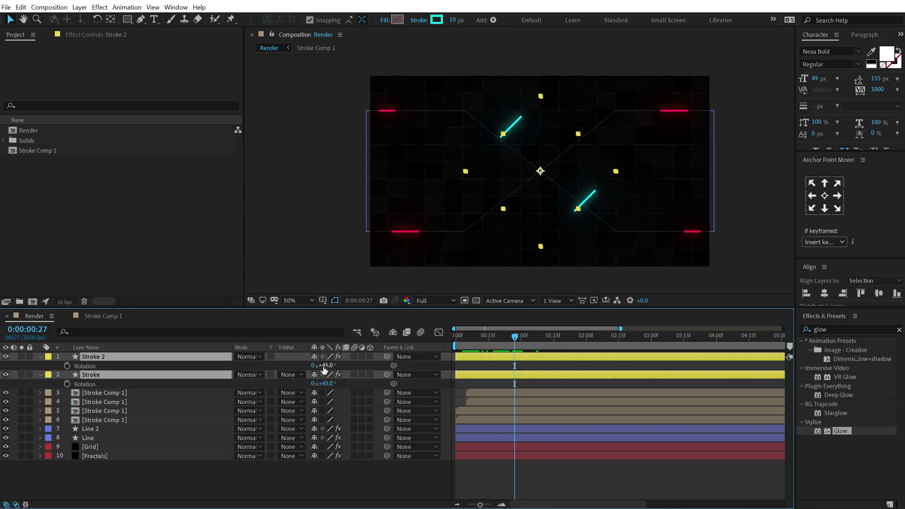
{"action": "left_click_drag", "start_coordinate": [324, 366], "coordinate": [373, 365]}
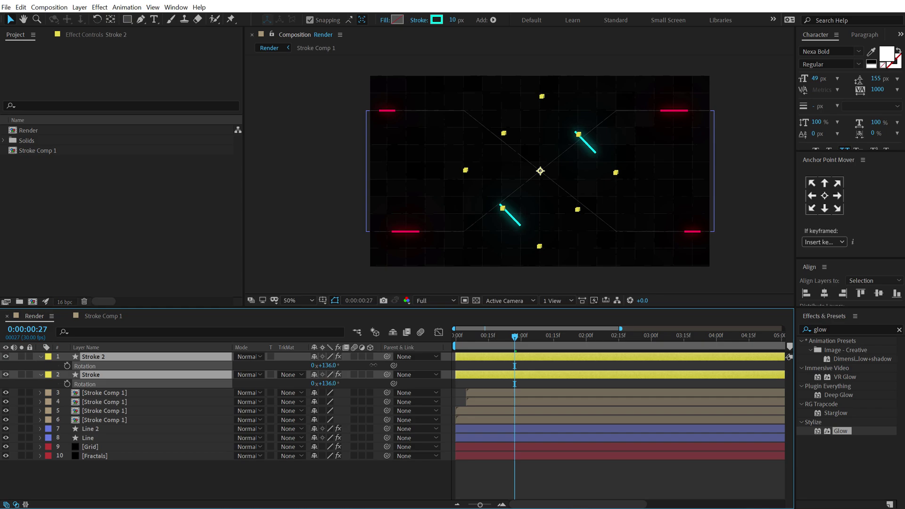
{"action": "left_click", "coordinate": [338, 474]}
{"action": "left_click_drag", "start_coordinate": [466, 336], "coordinate": [518, 336]}
Rotate the Stroke 2 layer to 226°, check its motion, and nudge it slightly to the left
{"action": "left_click", "coordinate": [108, 356]}
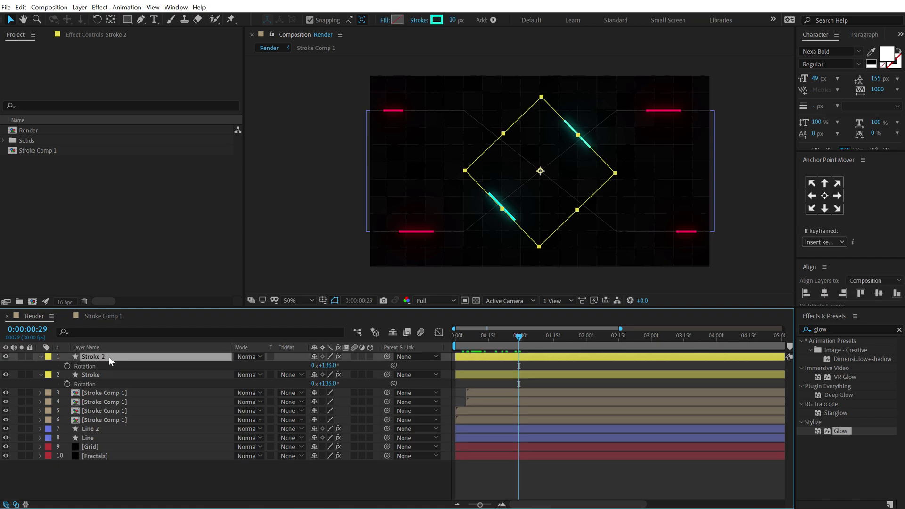
{"action": "left_click_drag", "start_coordinate": [324, 366], "coordinate": [375, 362]}
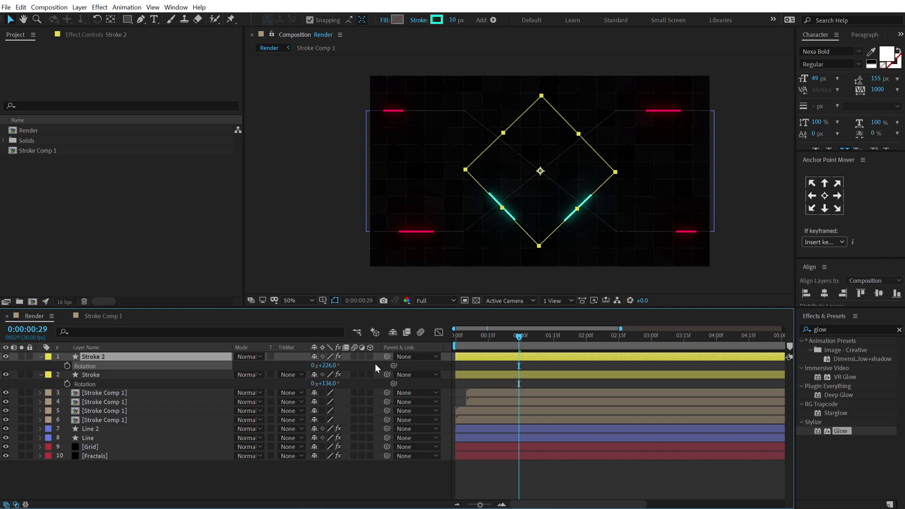
{"action": "mouse_move", "coordinate": [468, 339]}
{"action": "left_mouse_down"}
{"action": "mouse_move", "coordinate": [618, 338]}
{"action": "mouse_move", "coordinate": [461, 339]}
{"action": "mouse_move", "coordinate": [544, 342]}
{"action": "mouse_move", "coordinate": [523, 338]}
{"action": "mouse_move", "coordinate": [530, 337]}
{"action": "left_mouse_up"}
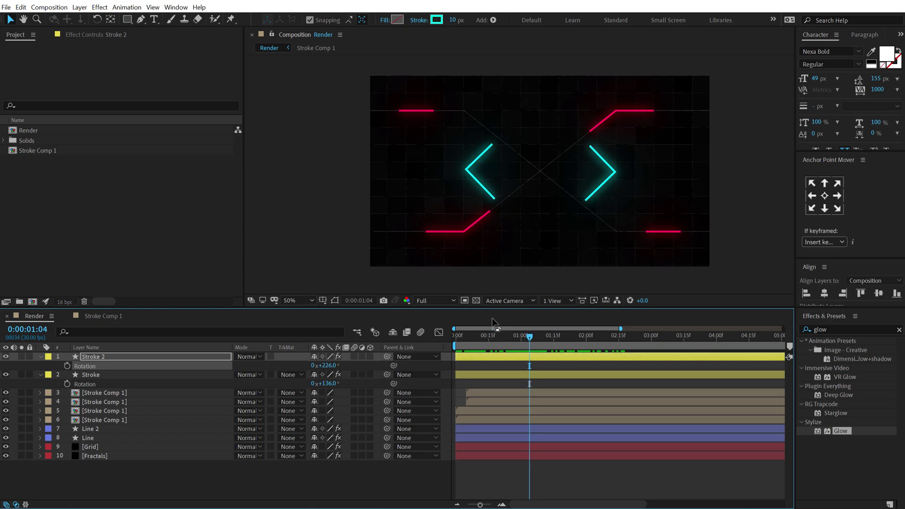
{"action": "key", "text": "Return"}
Duplicate the Line 2 layer to start a faint outline for the diamond
{"action": "left_click", "coordinate": [94, 429]}
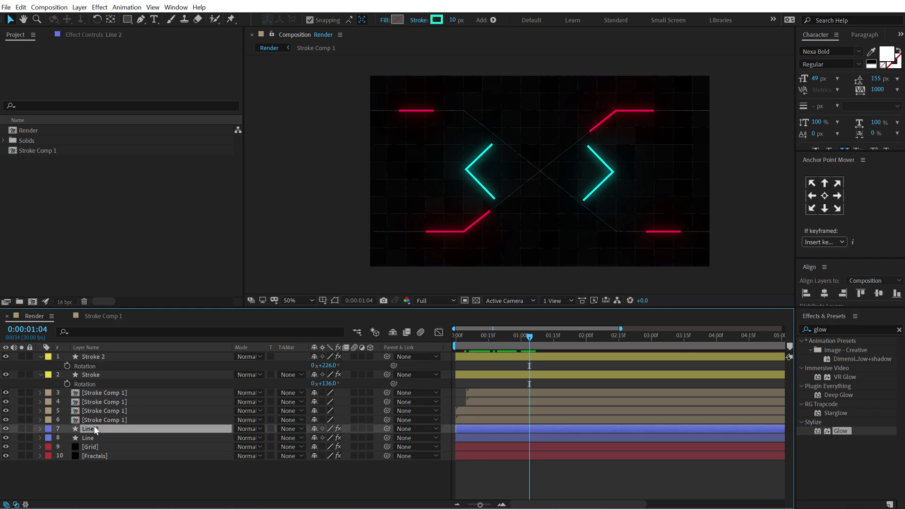
{"action": "key", "text": "ctrl+d"}
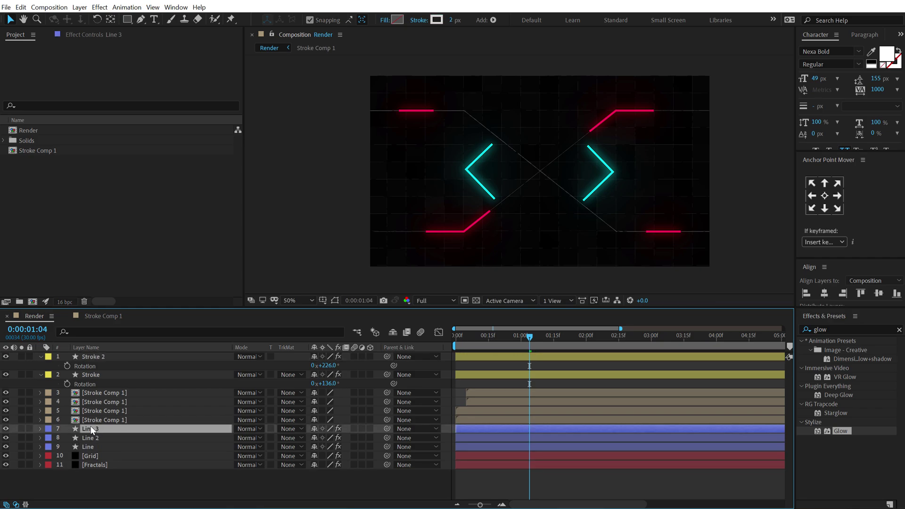
{"action": "key", "text": "q"}
Copy Rectangle 1 from the Stroke 2 layer into the Line 3 layer and delete Line 3's original Shape 1
{"action": "left_click", "coordinate": [42, 357]}
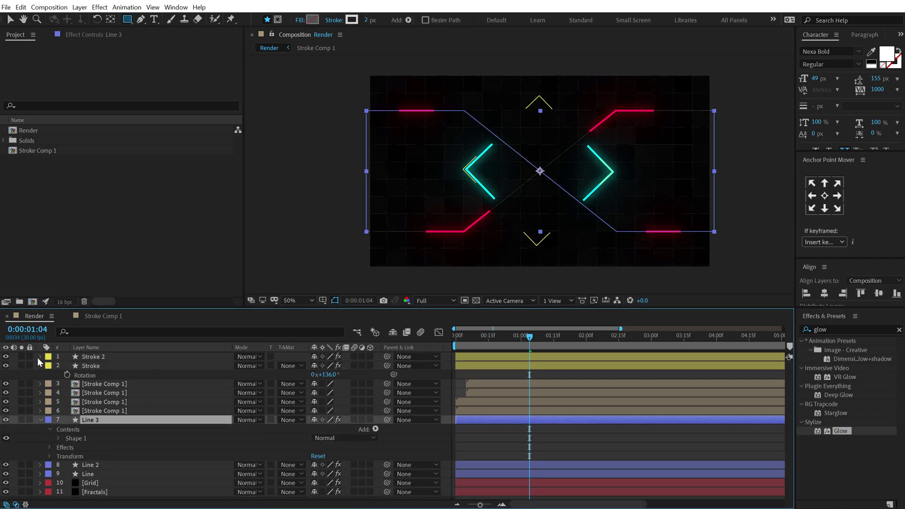
{"action": "left_click", "coordinate": [42, 357]}
{"action": "left_click", "coordinate": [50, 383]}
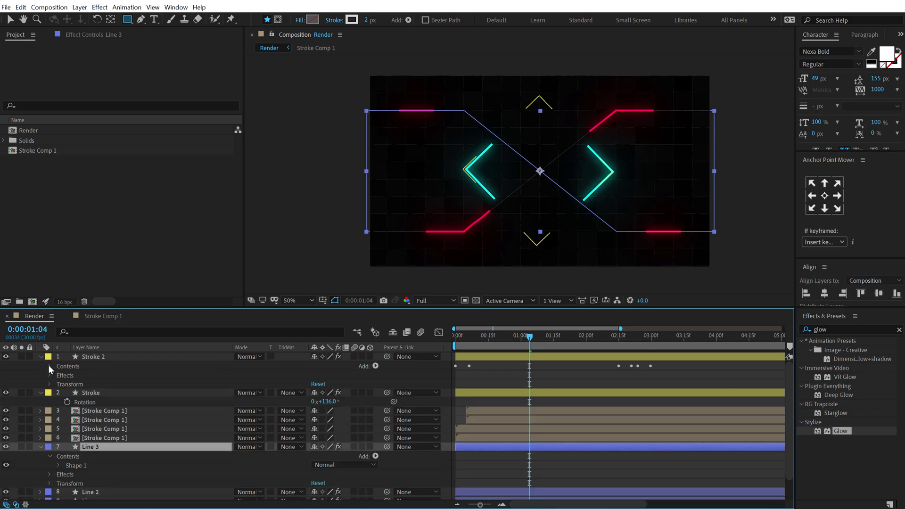
{"action": "left_click", "coordinate": [49, 366]}
{"action": "left_click", "coordinate": [77, 376]}
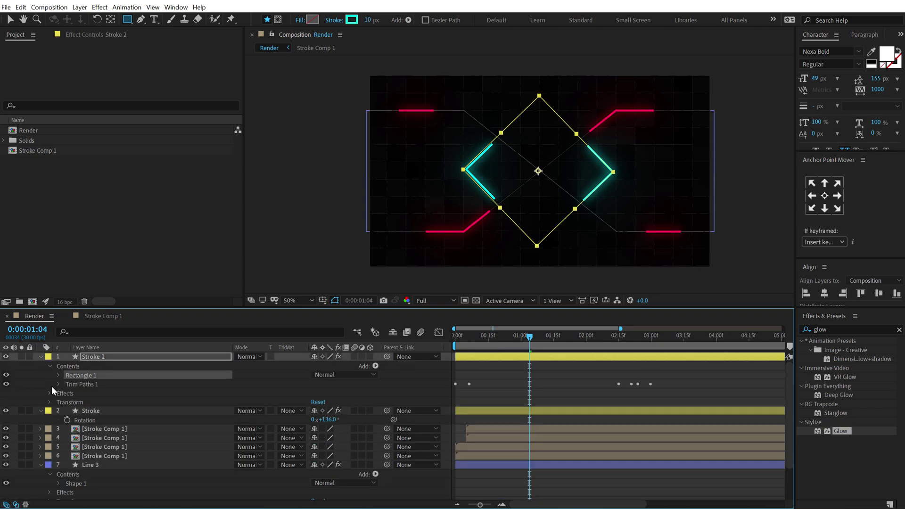
{"action": "scroll", "coordinate": [85, 424], "scroll_direction": "down", "scroll_amount": 2}
{"action": "left_click", "coordinate": [92, 429]}
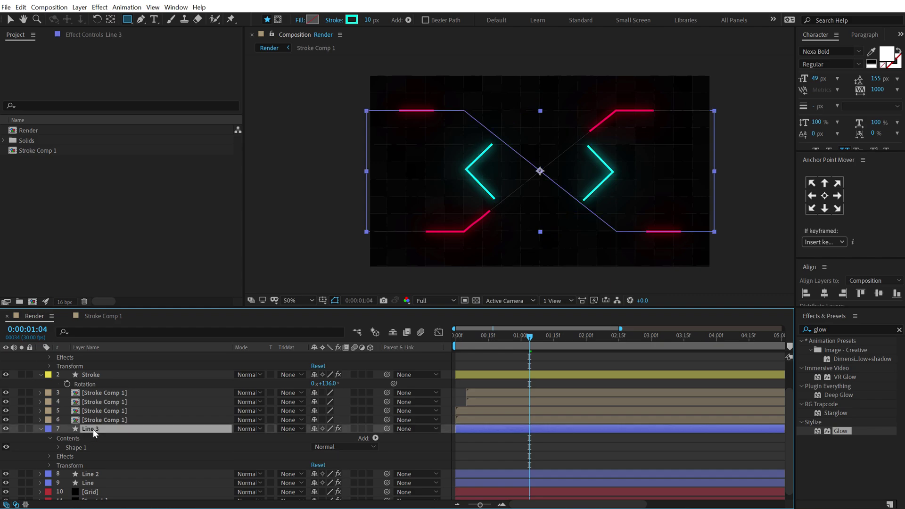
{"action": "key", "text": "ctrl+v"}
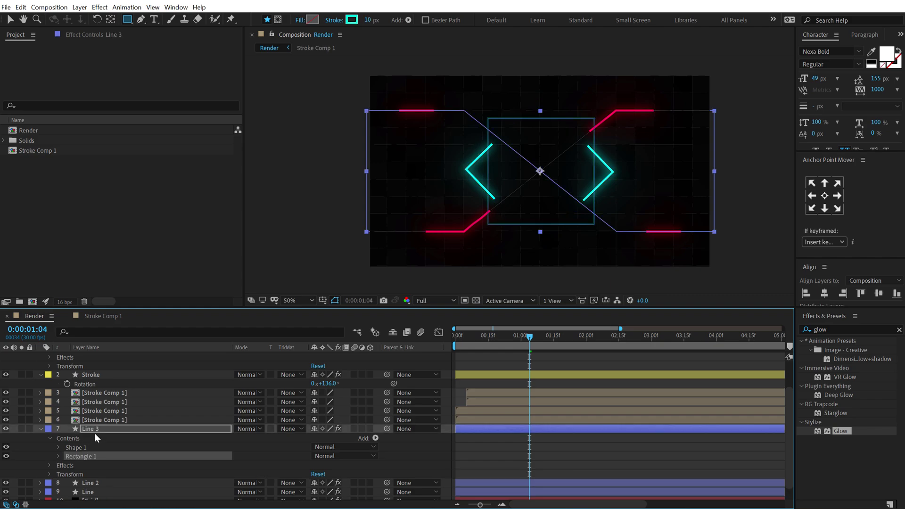
{"action": "left_click", "coordinate": [80, 447]}
{"action": "key", "text": "Delete"}
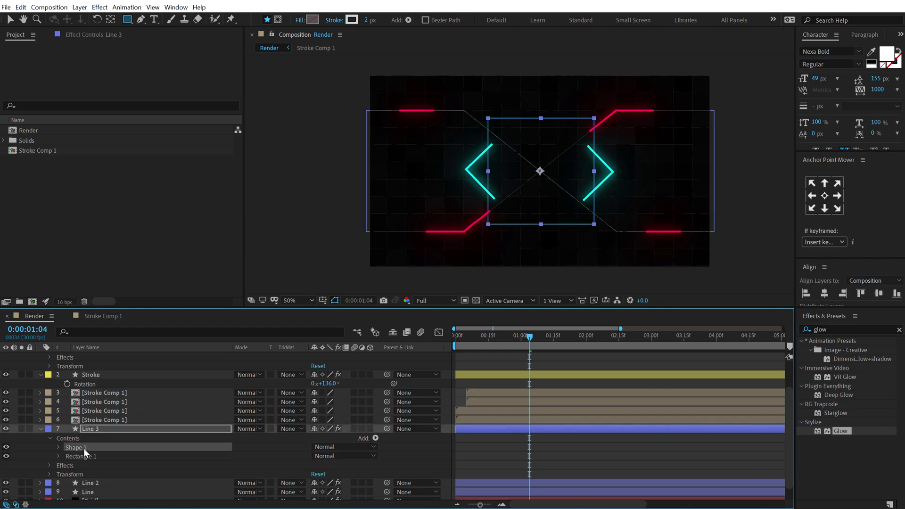
Rotate the Line 3 layer to 45°
{"action": "key", "text": "r"}
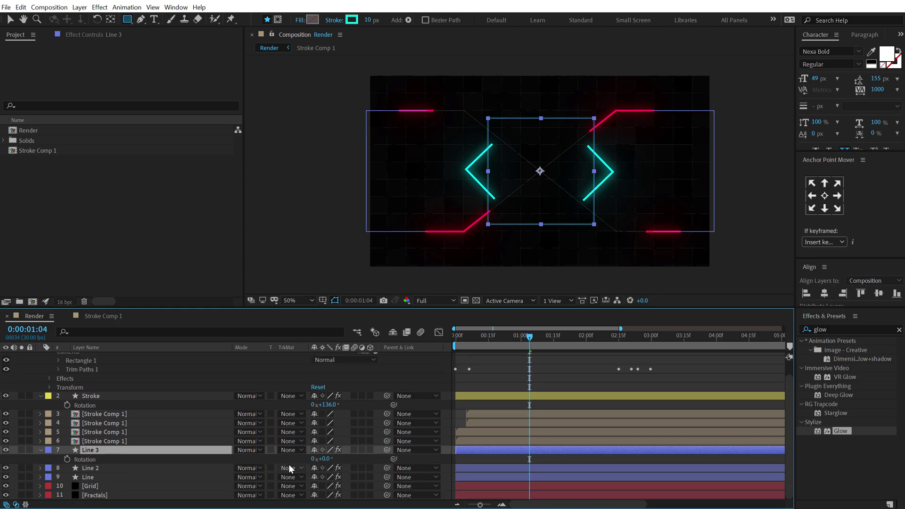
{"action": "type", "text": "45"}
{"action": "key", "text": "Return"}
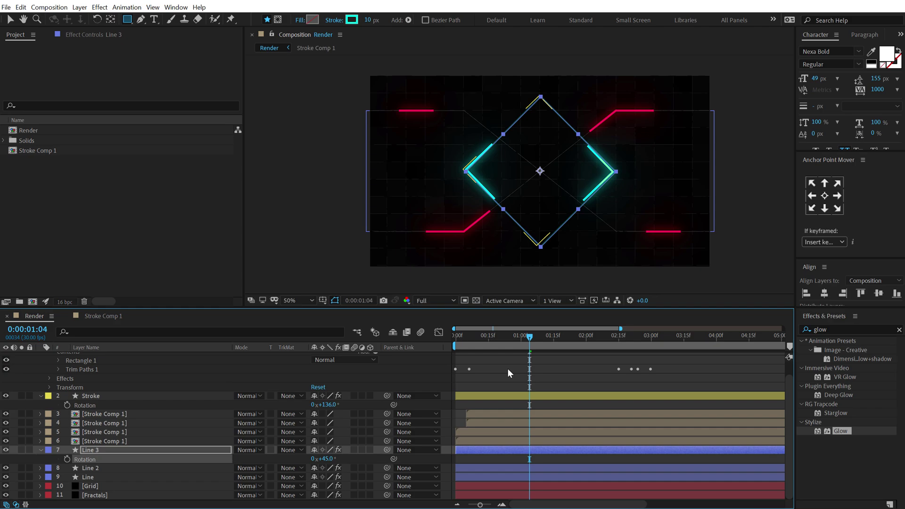
Centre the Line 3 layer's anchor point and align the layer to the centre of the composition
{"action": "left_click", "coordinate": [13, 23]}
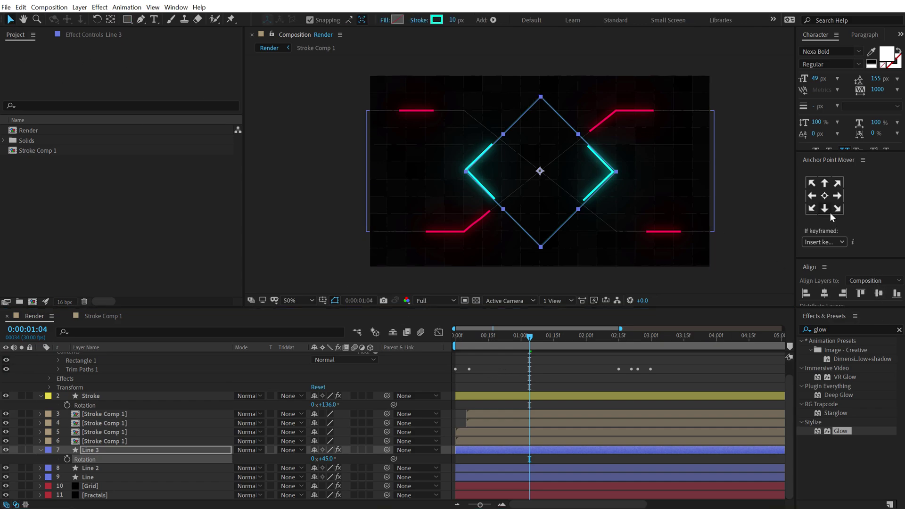
{"action": "left_click", "coordinate": [824, 195]}
{"action": "left_click", "coordinate": [878, 293]}
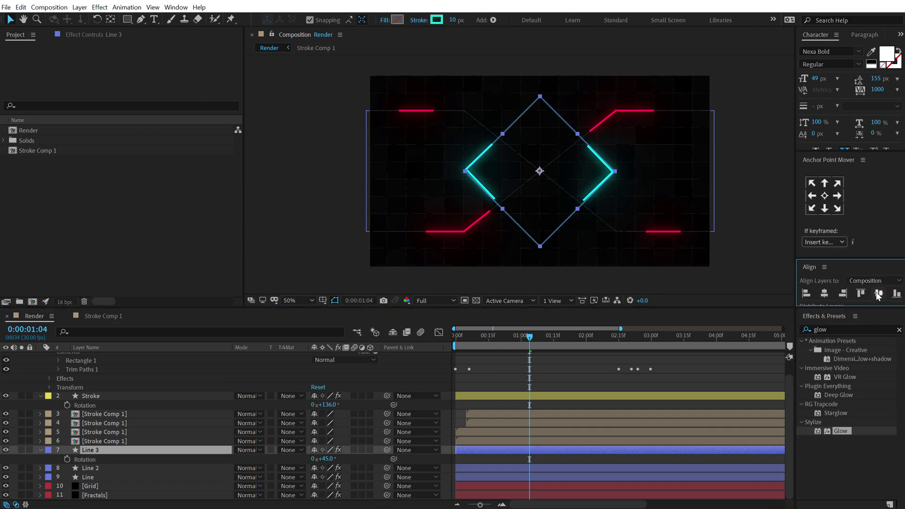
{"action": "left_click", "coordinate": [561, 363]}
Collapse the two Stroke layers and nudge Stroke 2 and Stroke into line with the faint Line 3 diamond
{"action": "key", "text": "slash"}
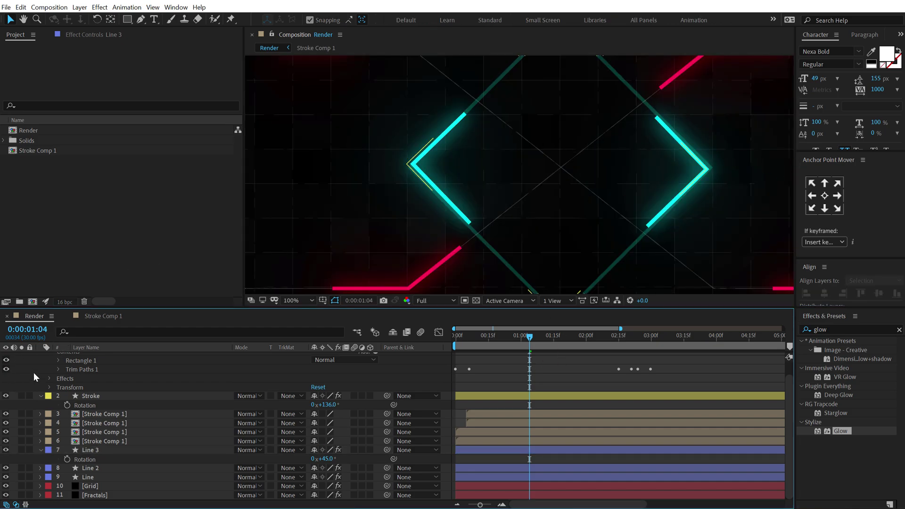
{"action": "scroll", "coordinate": [34, 374], "scroll_direction": "up", "scroll_amount": 1}
{"action": "left_click", "coordinate": [41, 357]}
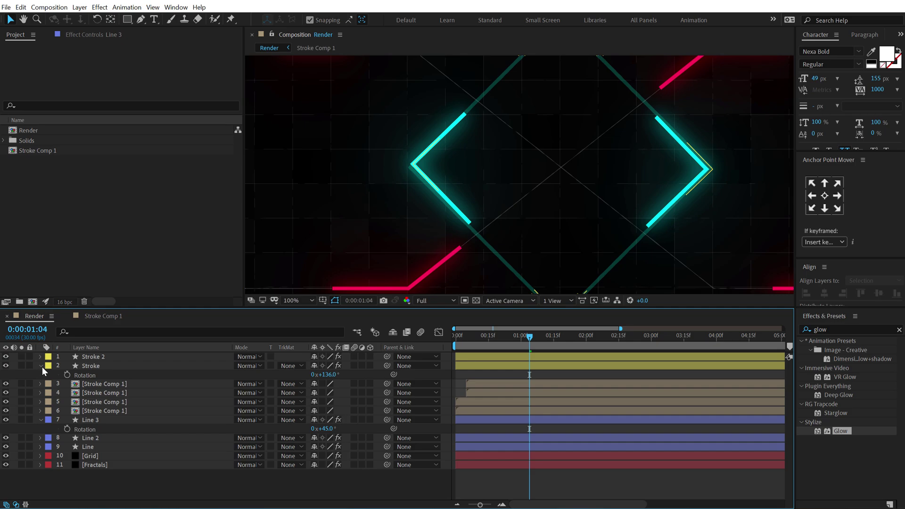
{"action": "left_click", "coordinate": [42, 366]}
{"action": "left_click", "coordinate": [100, 357]}
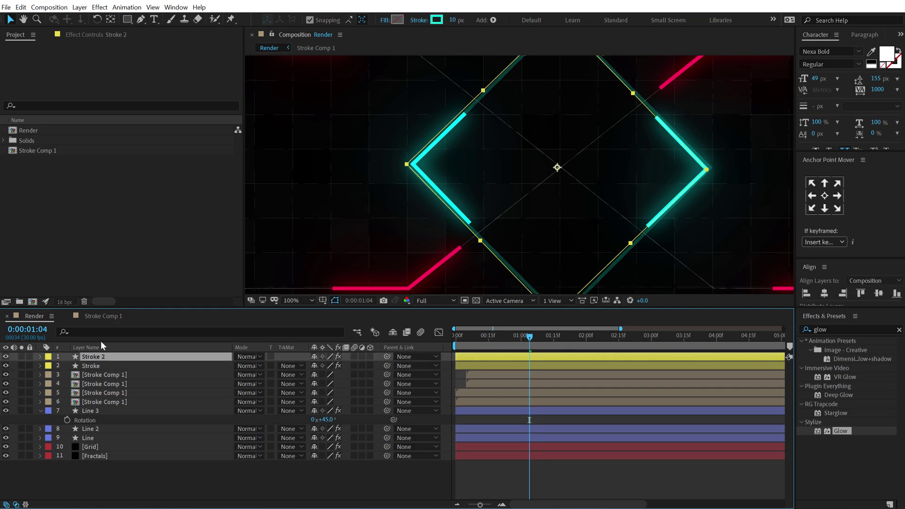
{"action": "key", "text": "Return"}
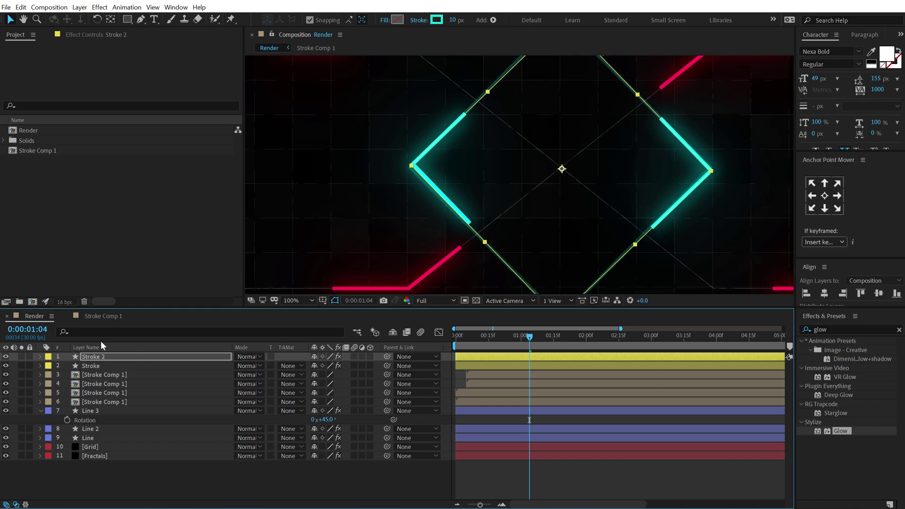
{"action": "key", "text": "Tab"}
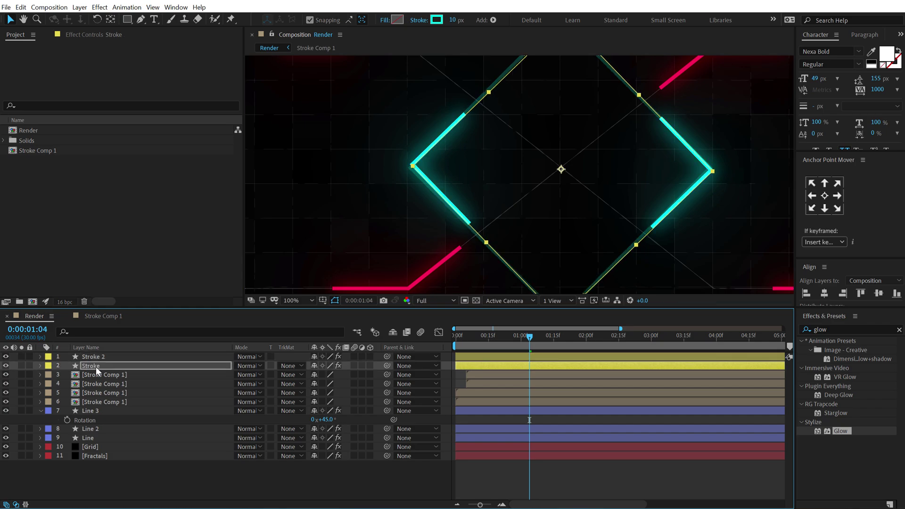
{"action": "left_click", "coordinate": [87, 411]}
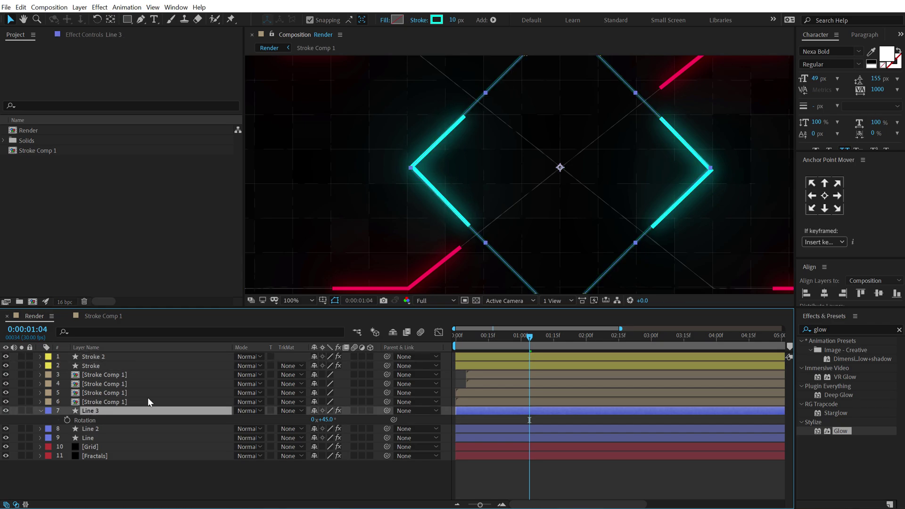
Give the Line 3 diamond a 5 px stroke in white FFFFFF and collapse the layer's properties
{"action": "left_click", "coordinate": [453, 20]}
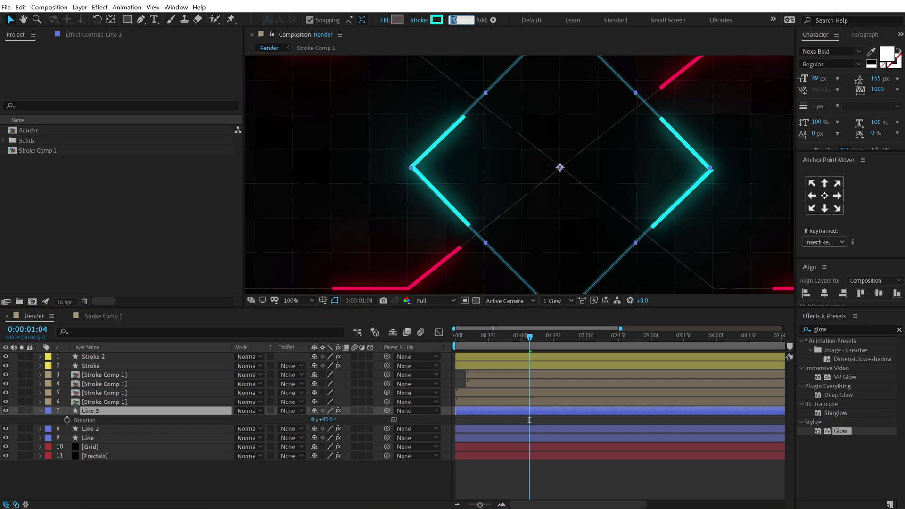
{"action": "type", "text": "5"}
{"action": "key", "text": "Return"}
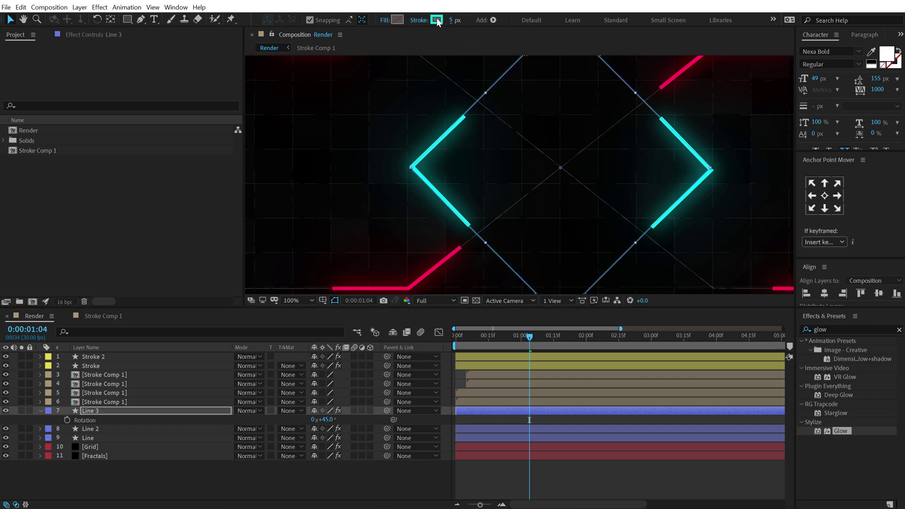
{"action": "left_click", "coordinate": [436, 20]}
{"action": "type", "text": "FFFFFF"}
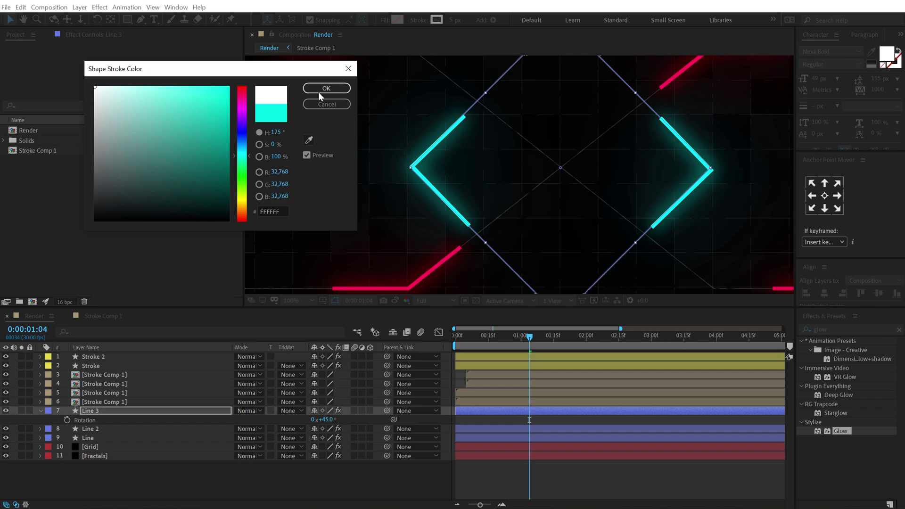
{"action": "left_click", "coordinate": [319, 93]}
{"action": "left_click", "coordinate": [225, 464]}
{"action": "scroll", "coordinate": [391, 179], "scroll_direction": "down", "scroll_amount": 1}
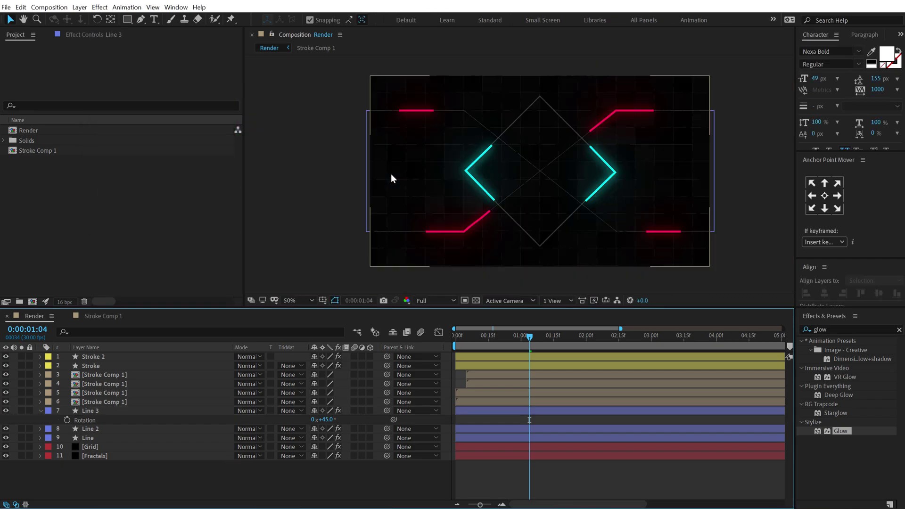
{"action": "left_click", "coordinate": [86, 357]}
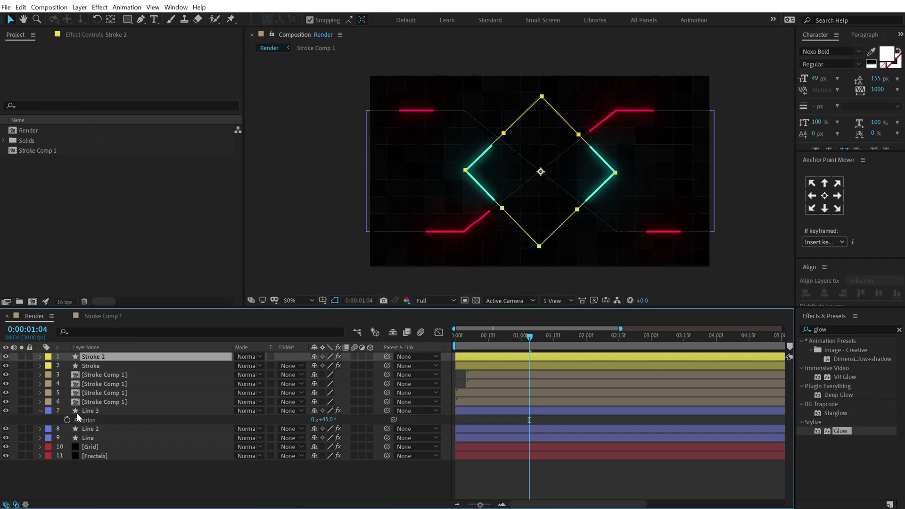
{"action": "left_click", "coordinate": [92, 411]}
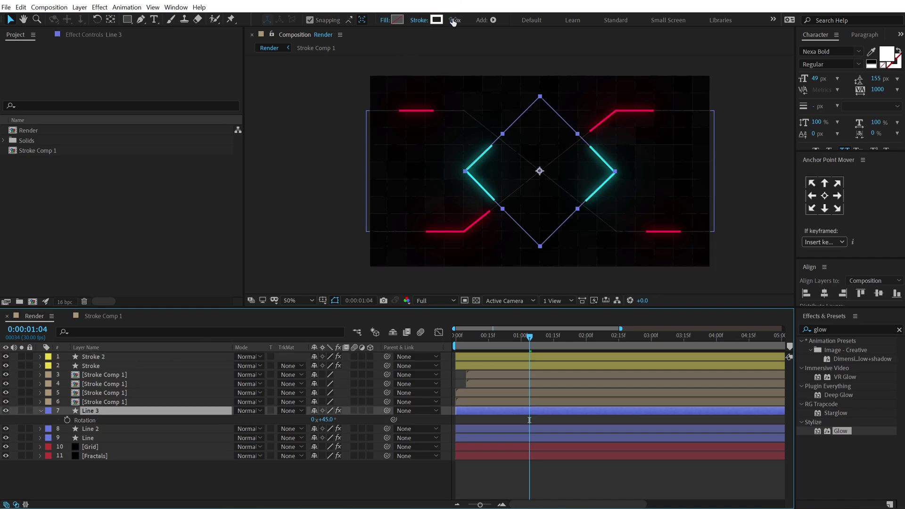
{"action": "left_click", "coordinate": [238, 495]}
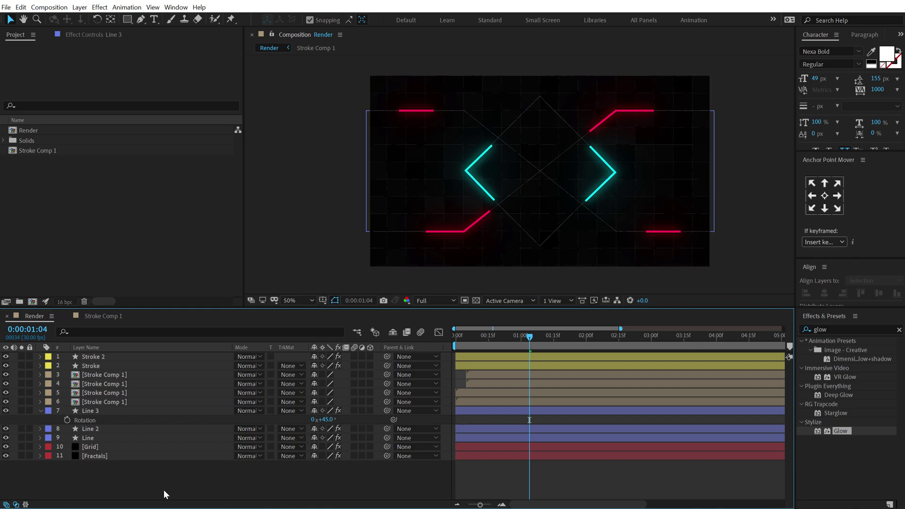
{"action": "left_click", "coordinate": [41, 411]}
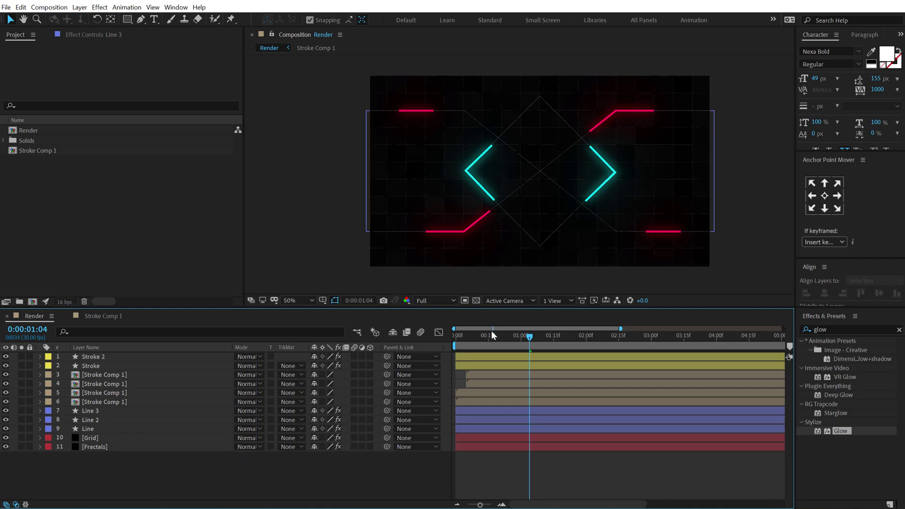
Duplicate the Stroke and Stroke 2 layers and stack both copies together above the originals
{"action": "left_click_drag", "start_coordinate": [486, 332], "coordinate": [552, 335]}
{"action": "left_click", "coordinate": [91, 366]}
{"action": "left_click", "coordinate": [91, 359], "text": "shift"}
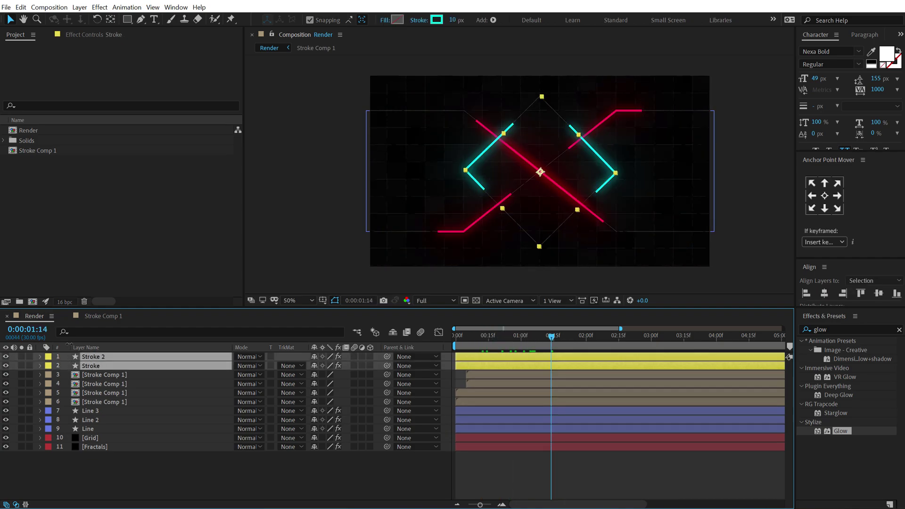
{"action": "key", "text": "ctrl+d"}
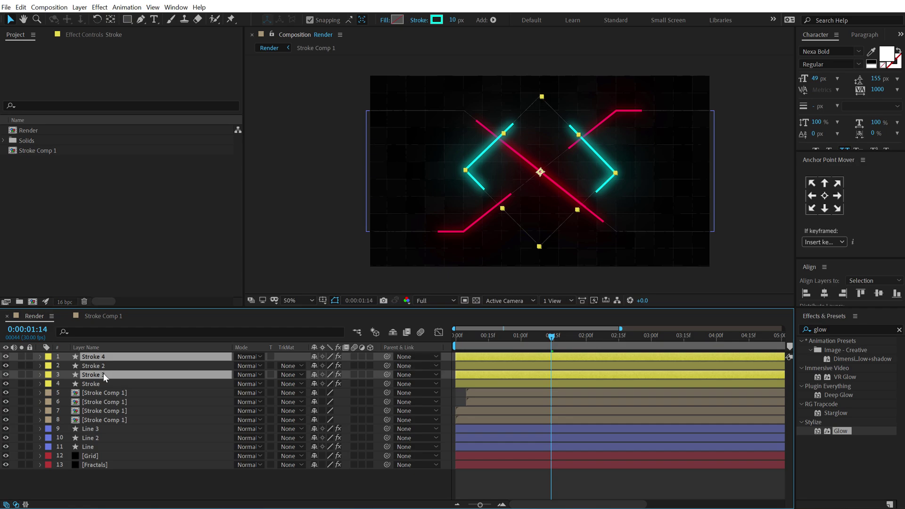
{"action": "left_click_drag", "start_coordinate": [104, 373], "coordinate": [105, 365]}
Label the Stroke 3 and Stroke 4 layers Peach and shift them about 10 frames later in time
{"action": "left_click", "coordinate": [48, 357]}
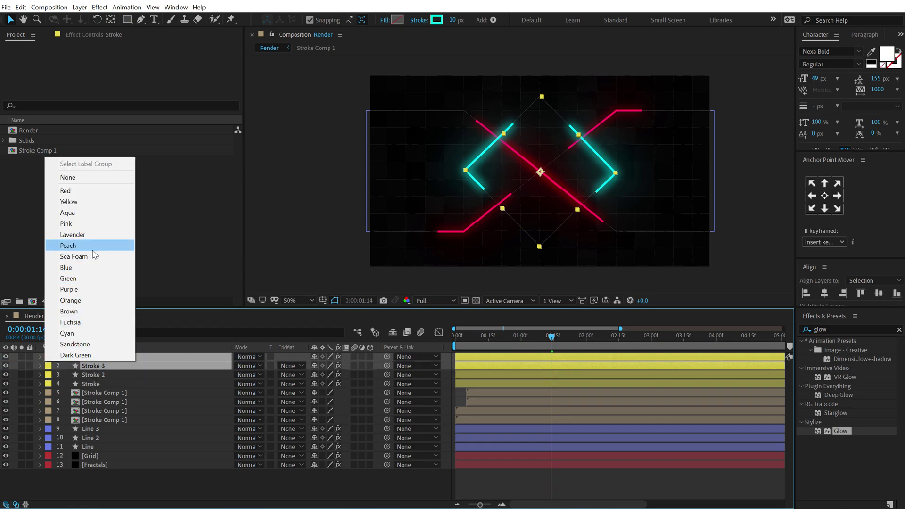
{"action": "left_click", "coordinate": [66, 245]}
{"action": "mouse_move", "coordinate": [496, 360]}
{"action": "left_mouse_down"}
{"action": "mouse_move", "coordinate": [479, 369]}
{"action": "mouse_move", "coordinate": [488, 362]}
{"action": "mouse_move", "coordinate": [463, 338]}
{"action": "mouse_move", "coordinate": [619, 349]}
{"action": "mouse_move", "coordinate": [644, 364]}
{"action": "left_mouse_up"}
{"action": "left_click", "coordinate": [459, 398]}
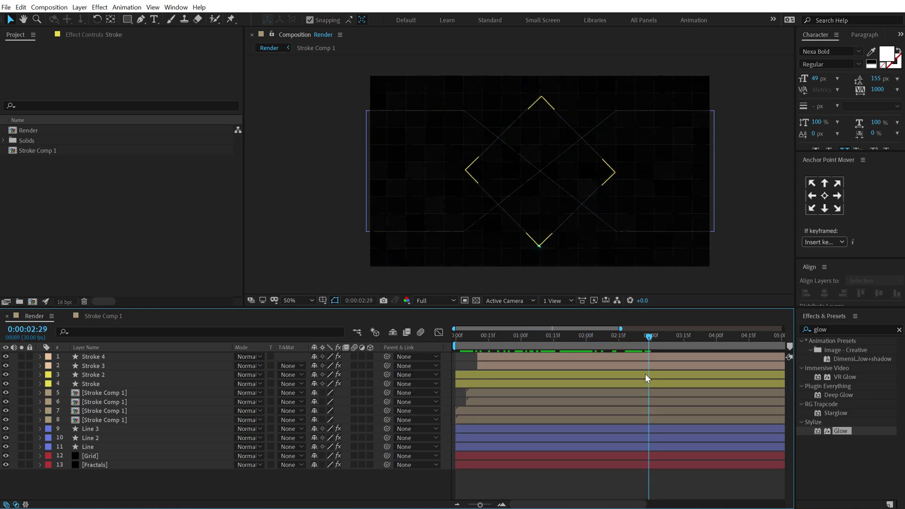
End the work area at 0:00:02:29, preview the animation and move the current time to 0:00:02:01
{"action": "key", "text": "n"}
{"action": "key", "text": "space"}
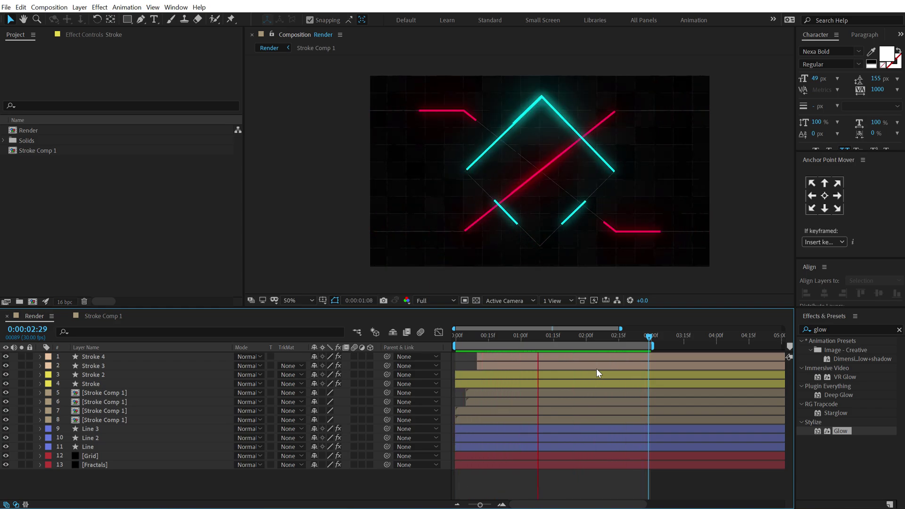
{"action": "left_click", "coordinate": [587, 336]}
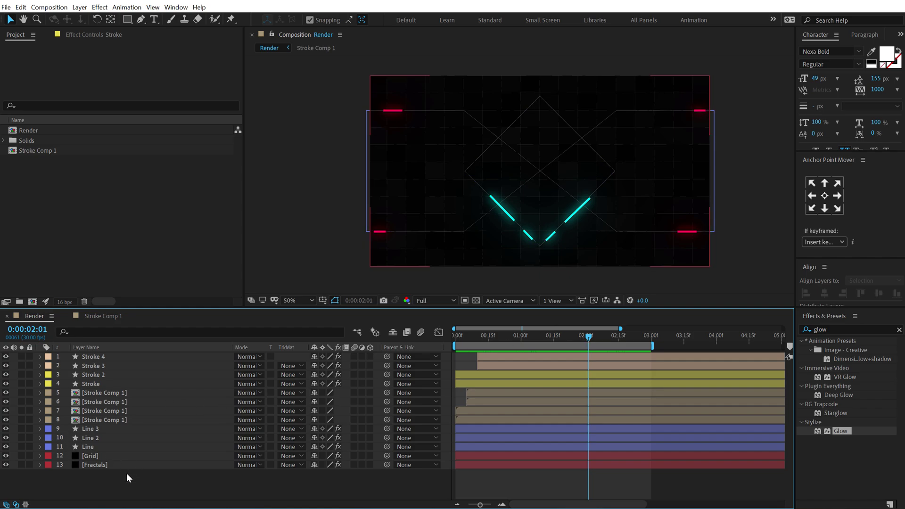
Create a 1920 x 1080 black solid named Color and apply the Gradient Ramp effect to it
{"action": "key", "text": "ctrl+y"}
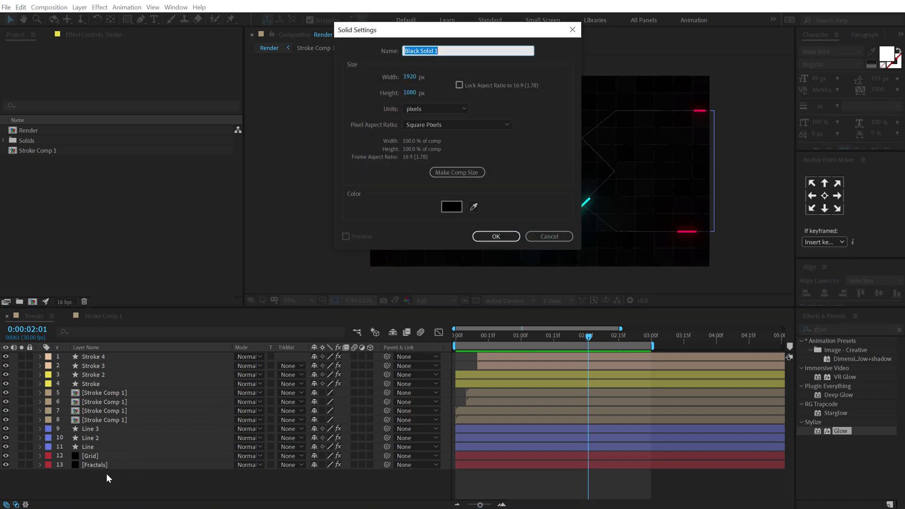
{"action": "type", "text": "Color"}
{"action": "key", "text": "Return"}
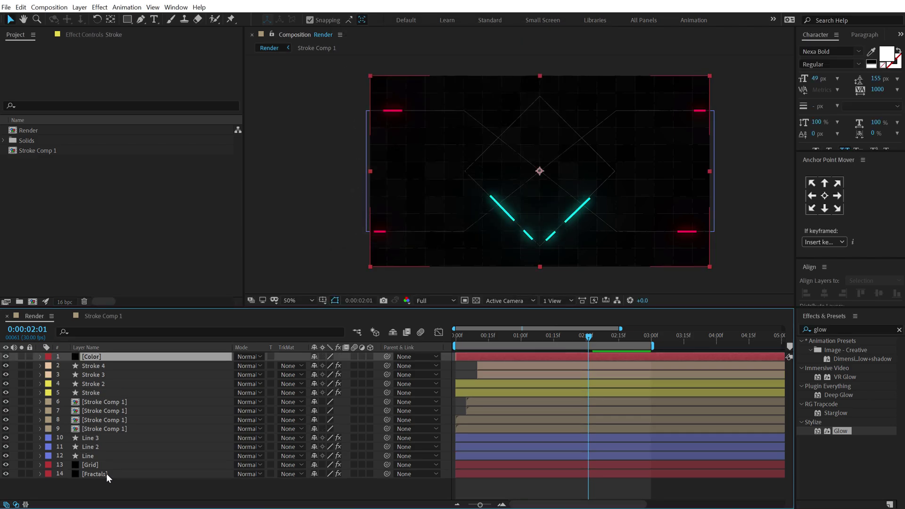
{"action": "left_click", "coordinate": [836, 330]}
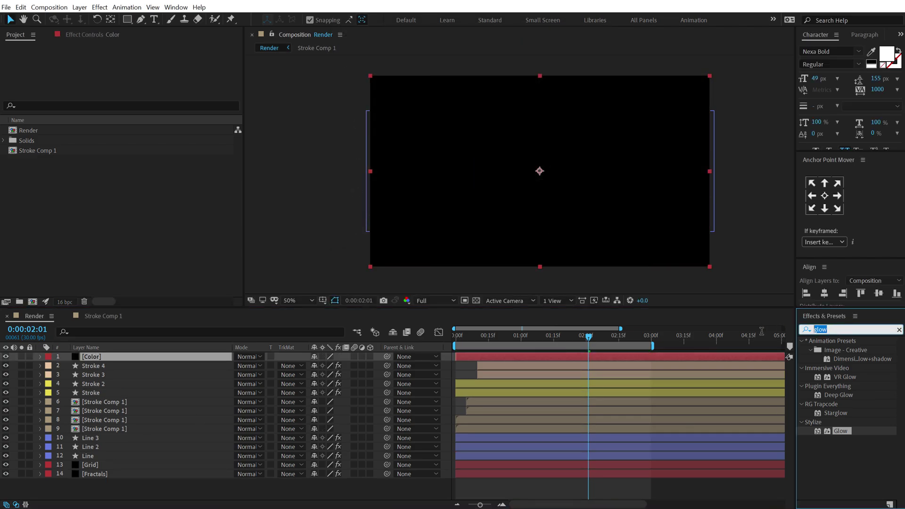
{"action": "type", "text": "ramp"}
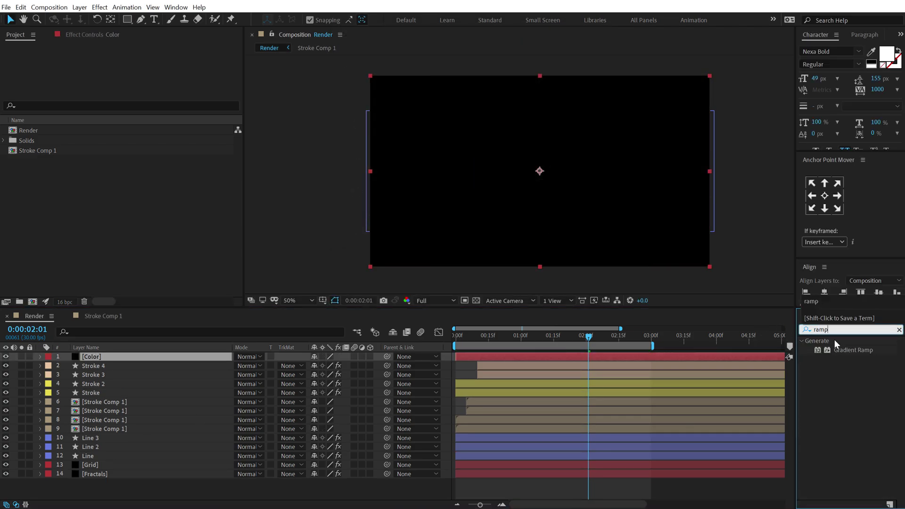
{"action": "double_click", "coordinate": [843, 351]}
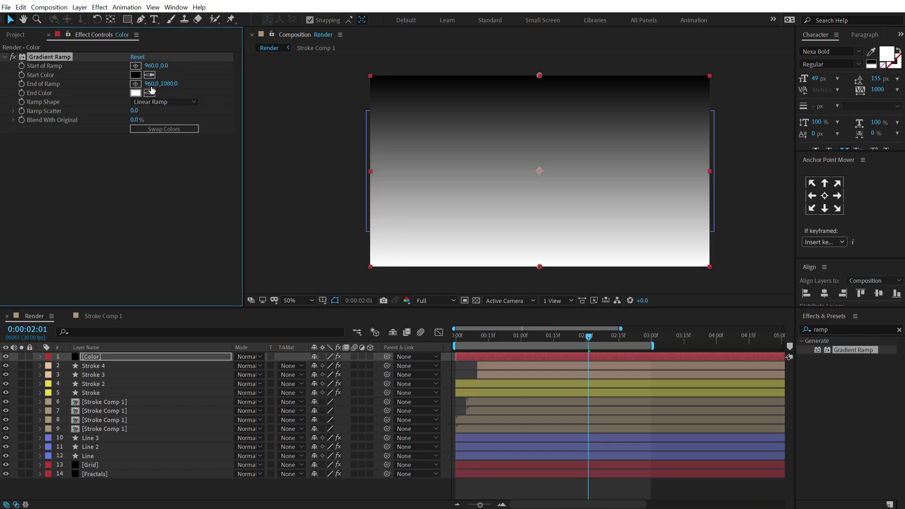
Make the gradient a Radial Ramp from about 960, 552 to about 1862, 1080 and swap its colors
{"action": "left_click", "coordinate": [156, 102]}
{"action": "left_click", "coordinate": [155, 125]}
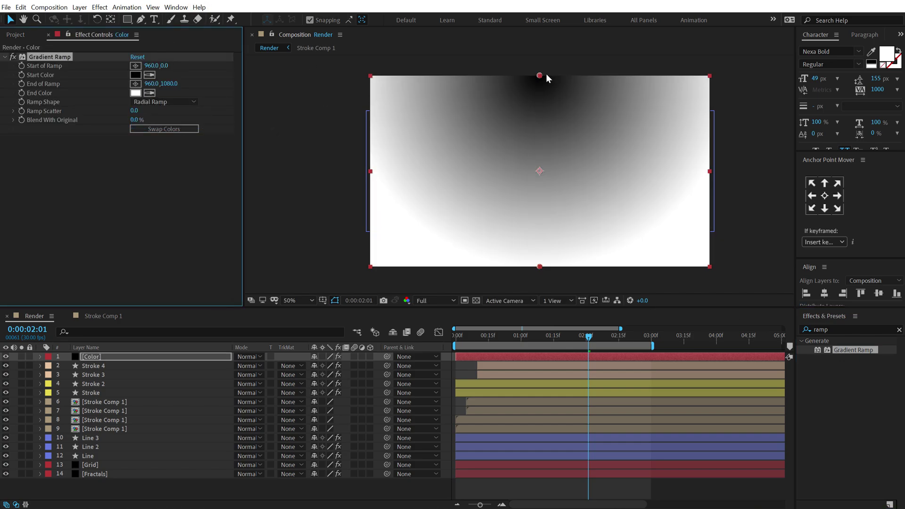
{"action": "left_click_drag", "start_coordinate": [540, 75], "coordinate": [541, 173]}
{"action": "left_click_drag", "start_coordinate": [540, 267], "coordinate": [699, 267]}
{"action": "left_click", "coordinate": [134, 129]}
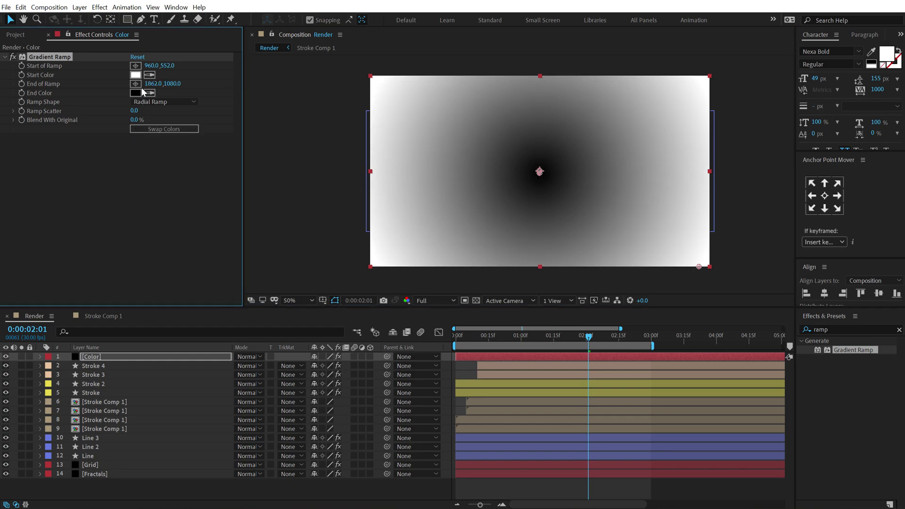
Set the Gradient Ramp's start color to a very dark blue with a hue of about 237°
{"action": "left_click", "coordinate": [136, 74]}
{"action": "left_click_drag", "start_coordinate": [240, 145], "coordinate": [240, 133]}
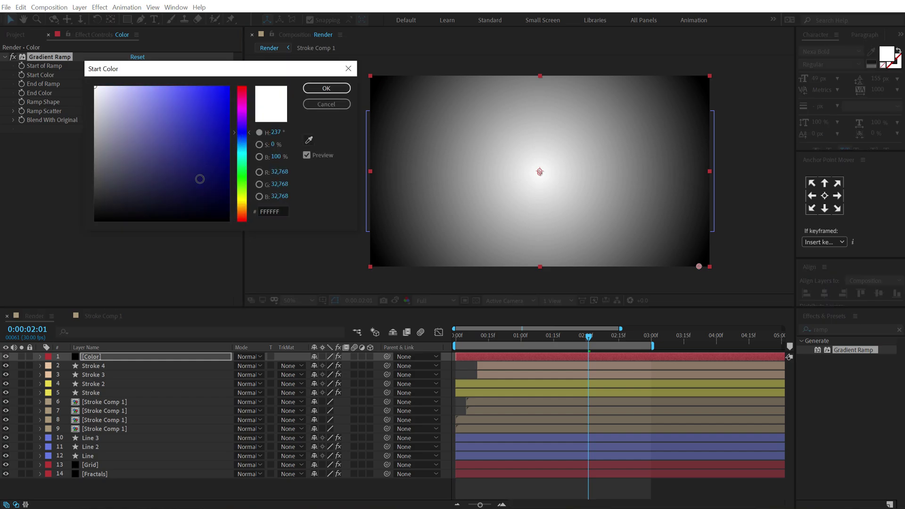
{"action": "left_click", "coordinate": [232, 209]}
{"action": "left_click", "coordinate": [327, 89]}
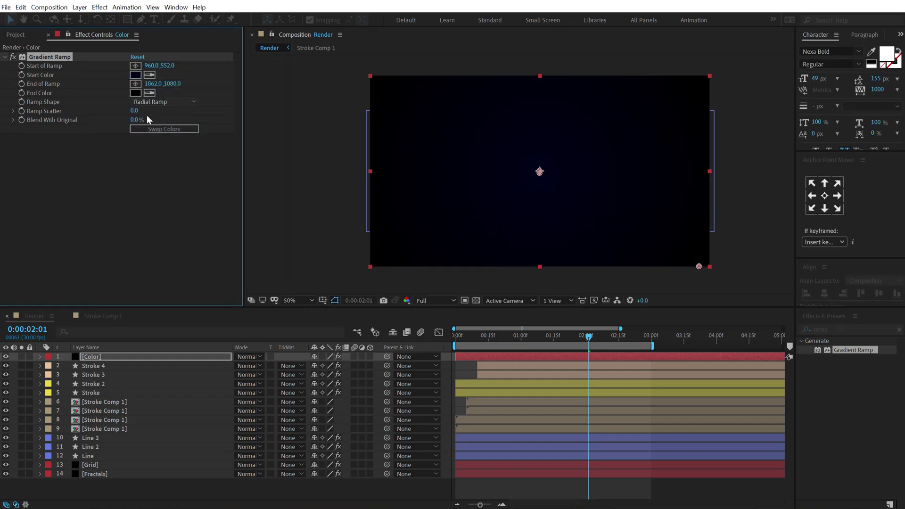
Set the Color layer's blending mode to Add and preview the composition from 0:00:00:00
{"action": "left_click", "coordinate": [260, 357]}
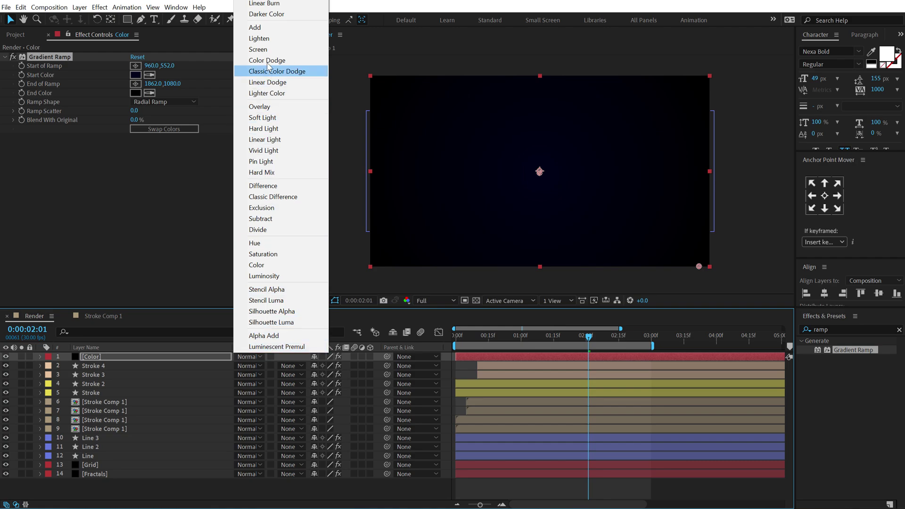
{"action": "left_click", "coordinate": [257, 27]}
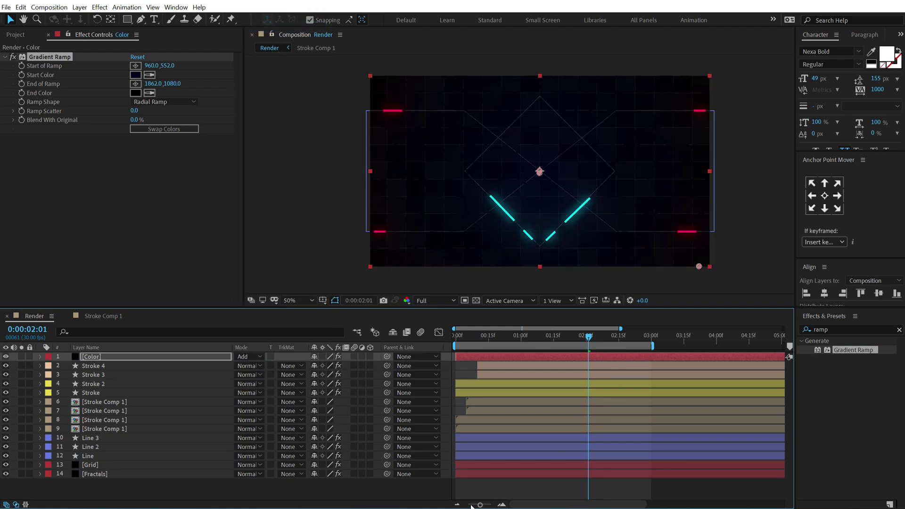
{"action": "left_click", "coordinate": [494, 487]}
{"action": "left_click_drag", "start_coordinate": [482, 338], "coordinate": [424, 342]}
{"action": "key", "text": "space"}
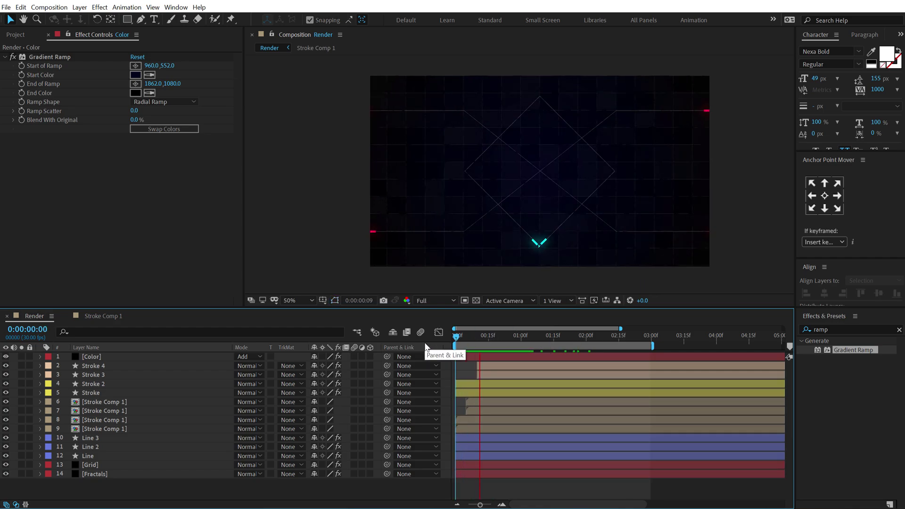